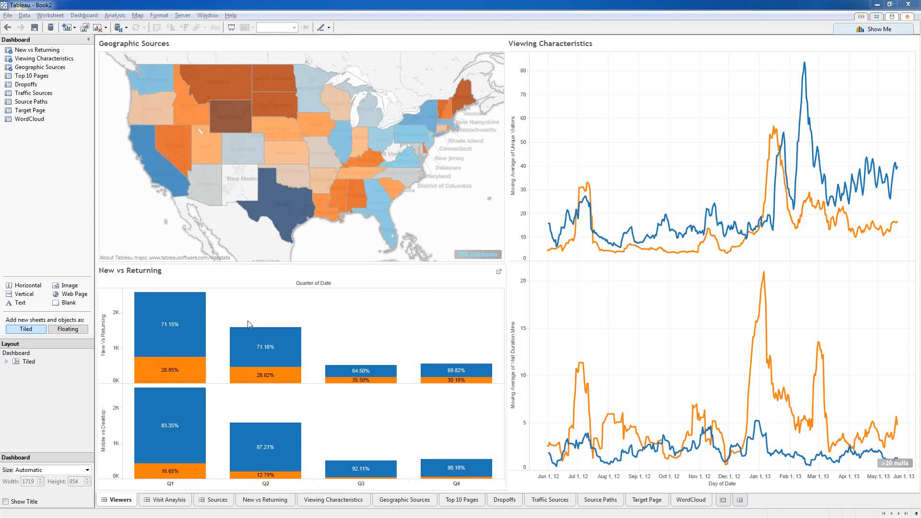
# Step: Filter the Geographic Sources map to Texas, clear it, then move to the Visit Analysis dashboard
pyautogui.moveTo(251, 364)
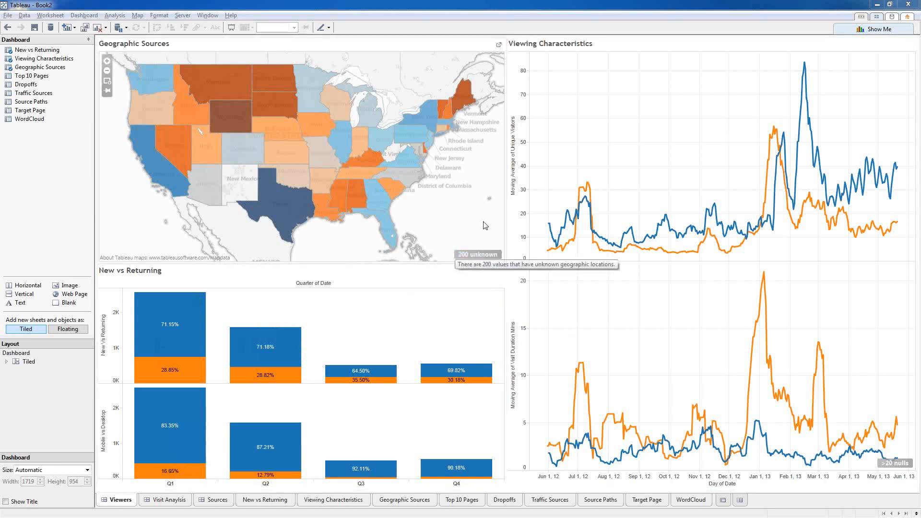
pyautogui.click(283, 211)
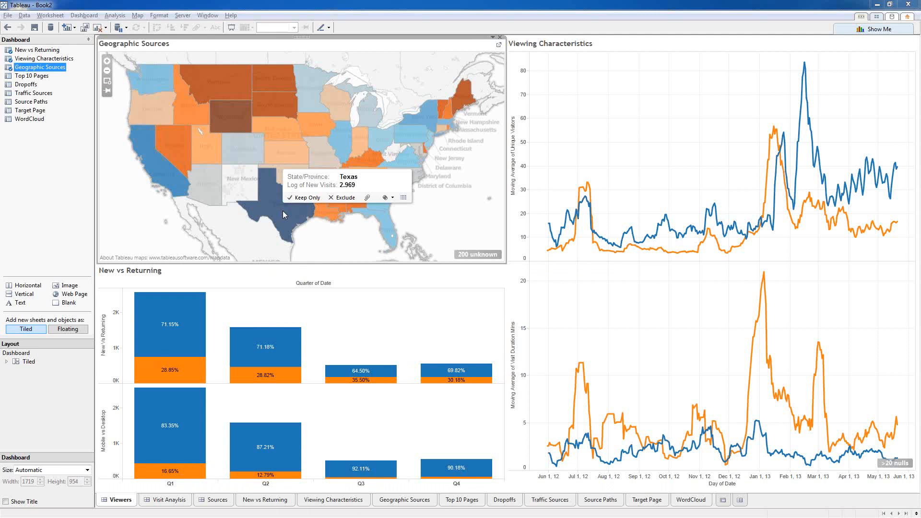
pyautogui.click(283, 211)
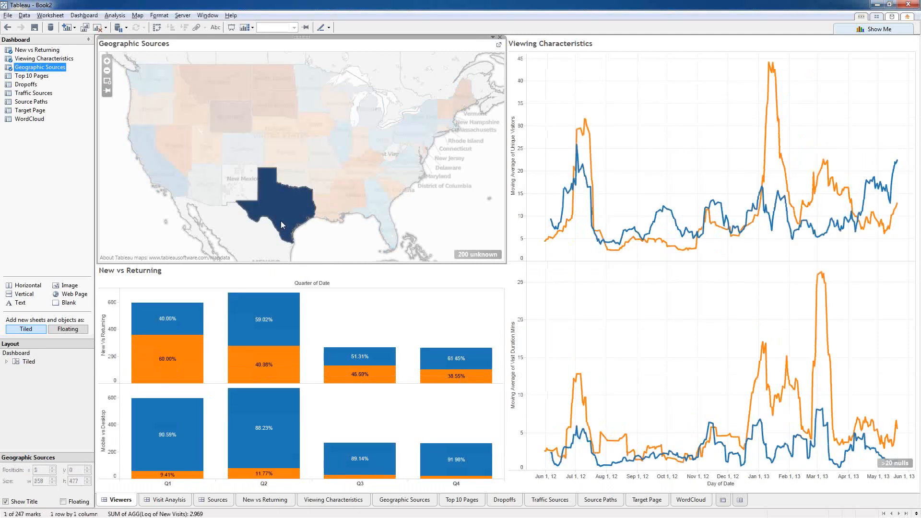
pyautogui.moveTo(283, 221)
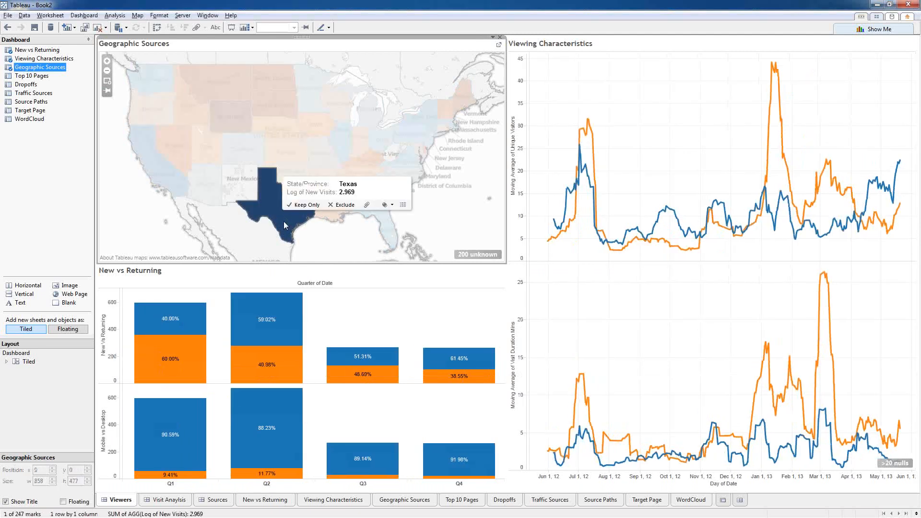
pyautogui.click(284, 220)
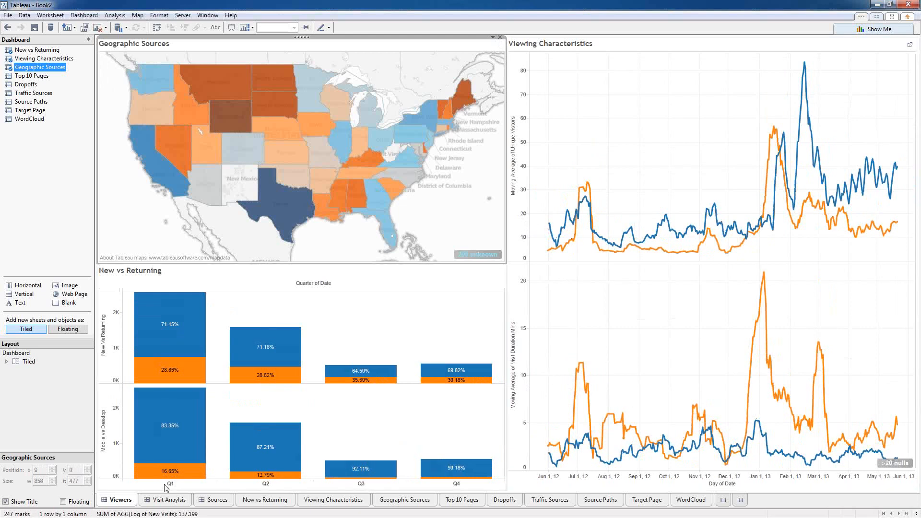
pyautogui.click(168, 499)
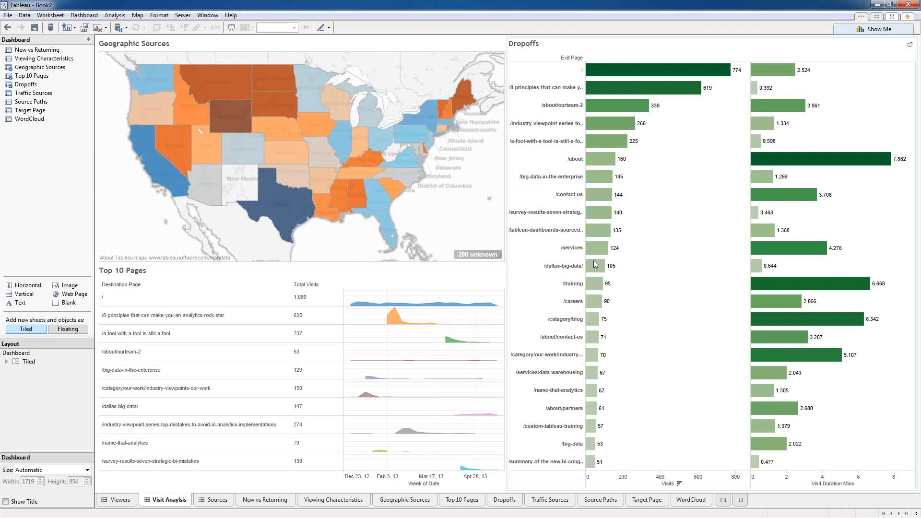
# Step: On the Sources dashboard, filter Source Paths and Target Page to linkedin.com, then clear it
pyautogui.click(215, 498)
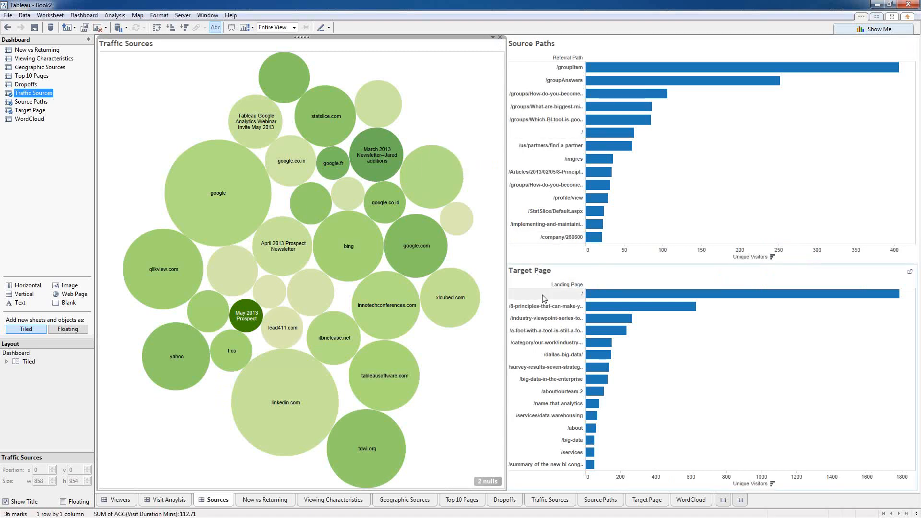
pyautogui.click(261, 402)
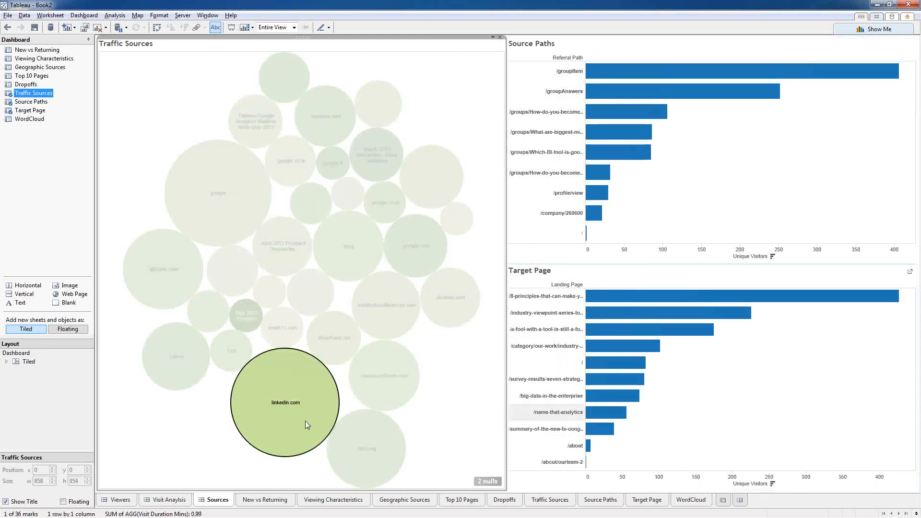
pyautogui.moveTo(292, 425)
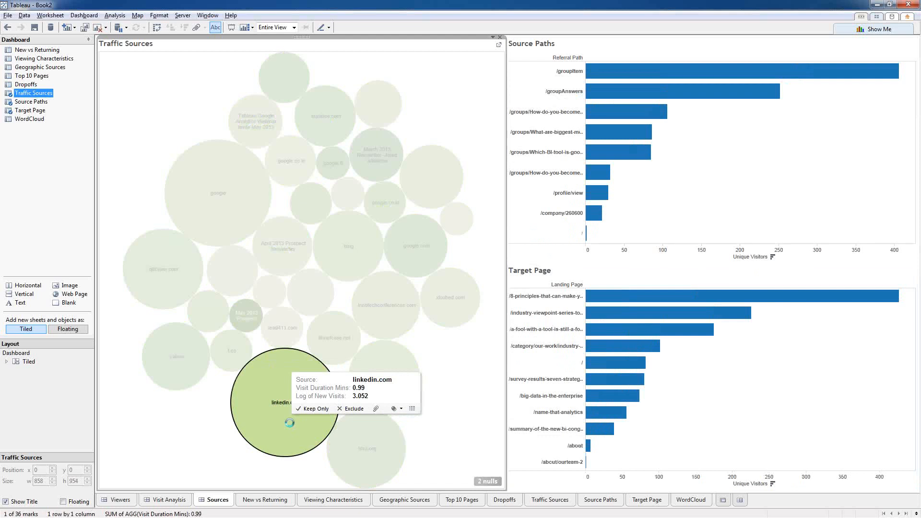
pyautogui.click(241, 423)
# Step: Create a new blank workbook via File > New and open Connect to Data
pyautogui.click(8, 16)
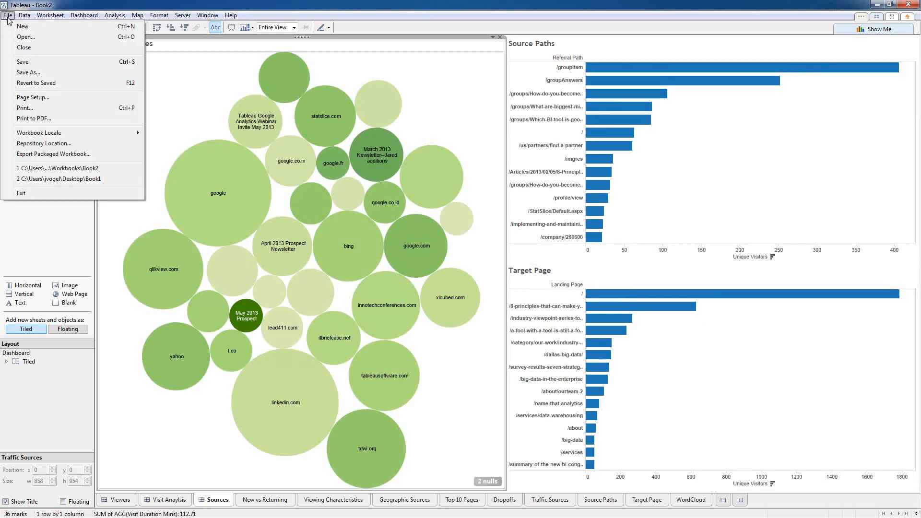
pyautogui.click(22, 26)
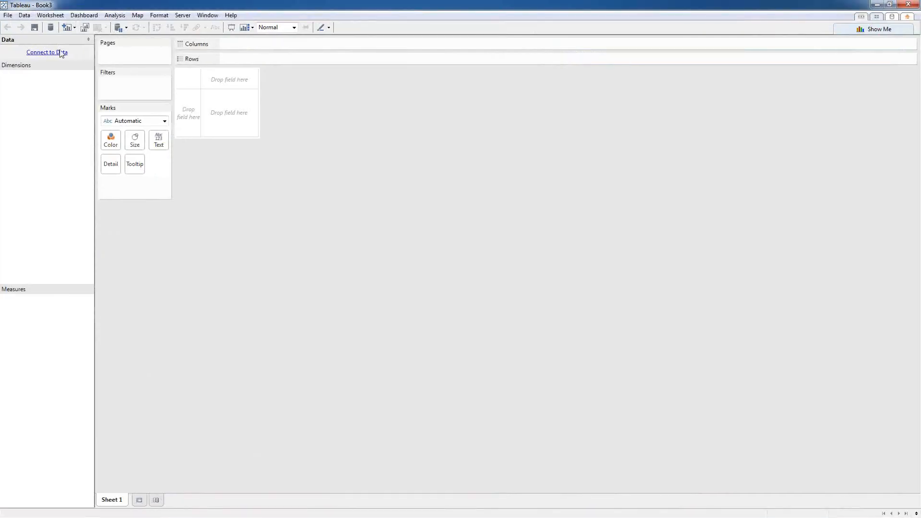
pyautogui.click(62, 52)
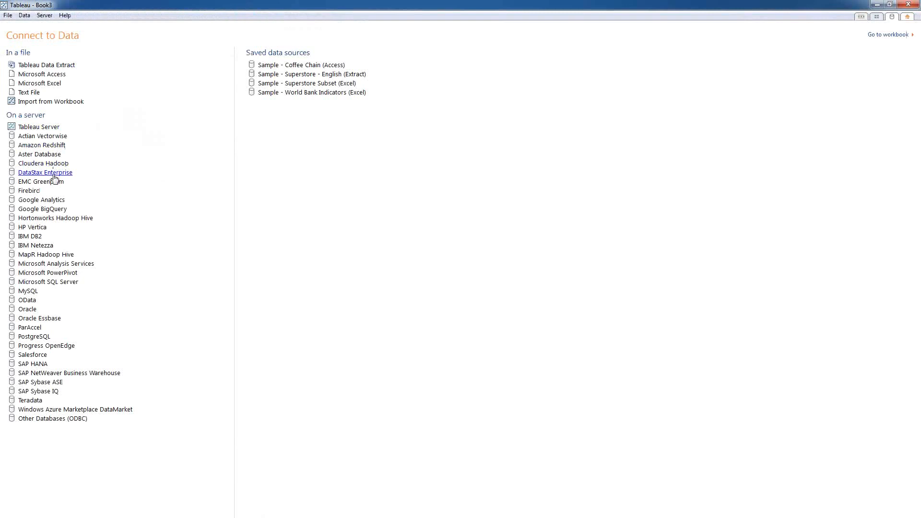
# Step: Choose Google Analytics, sign in with the Google account email and password, and allow Tableau access
pyautogui.click(133, 212)
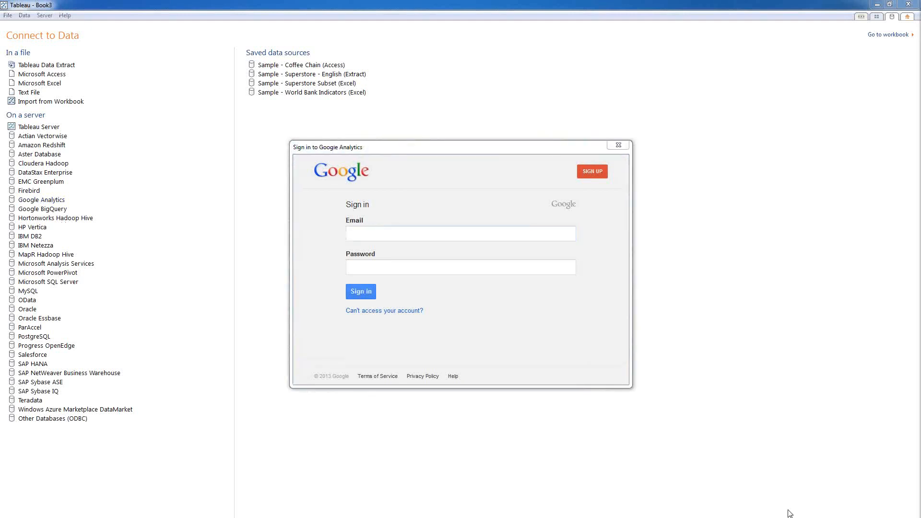
pyautogui.click(359, 235)
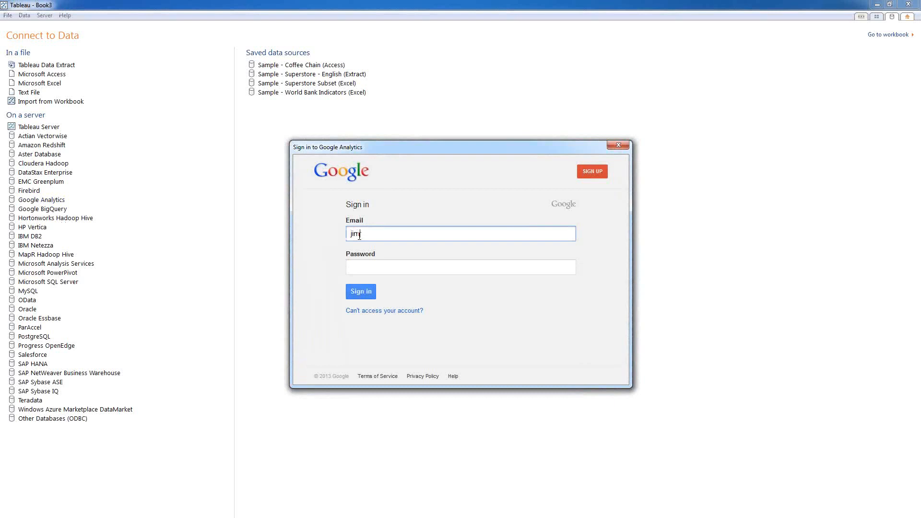
pyautogui.press('Tab')
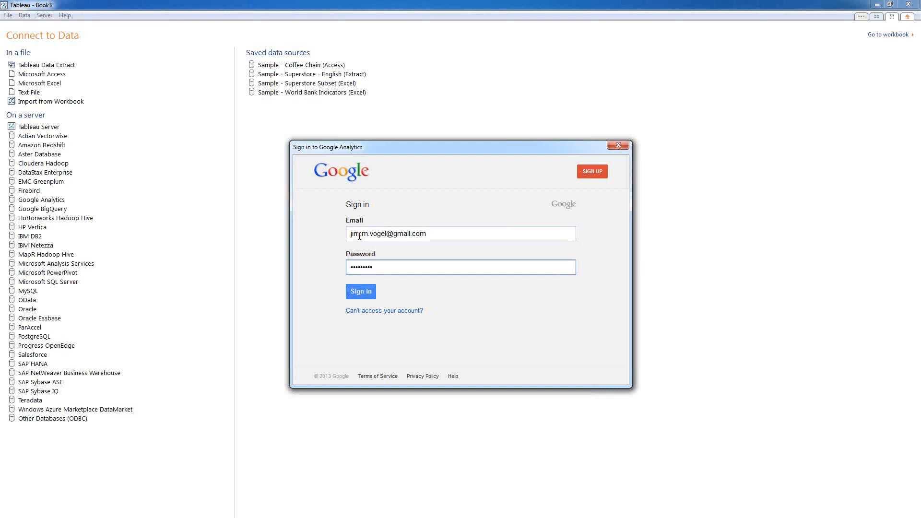
pyautogui.press('Return')
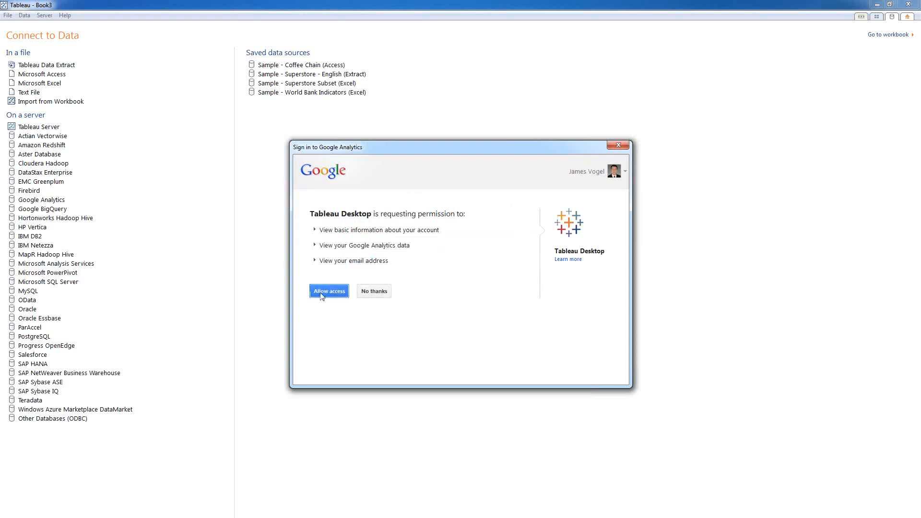
pyautogui.click(335, 295)
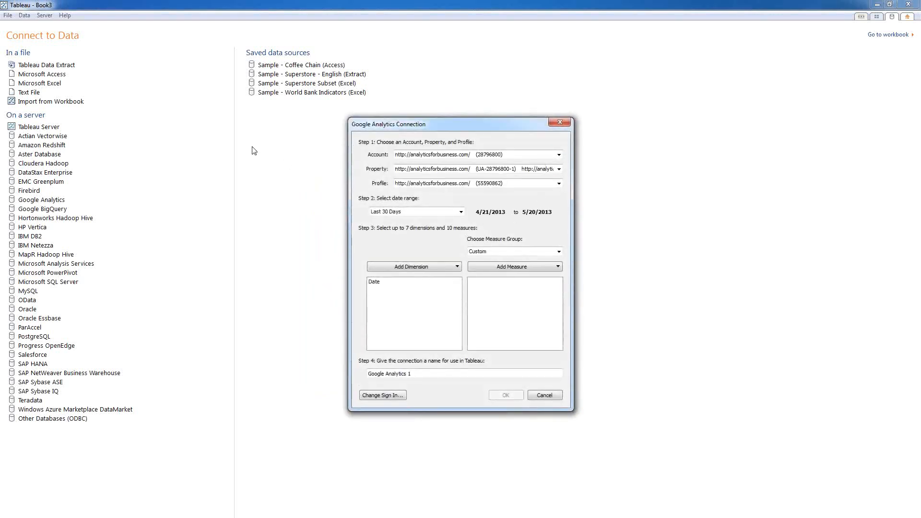
# Step: Select the statslice.com account and set the date range to Fixed Range, 5/20/2012–5/20/2013
pyautogui.click(427, 154)
pyautogui.click(430, 163)
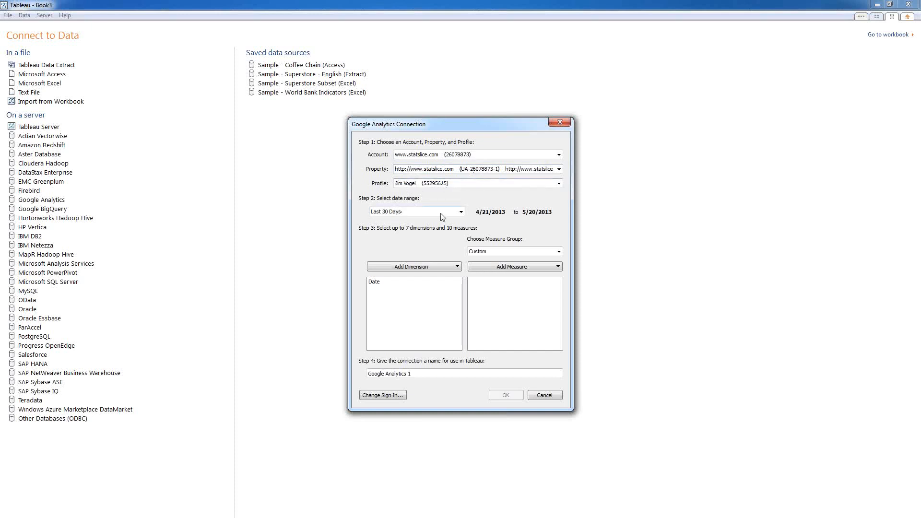
pyautogui.click(460, 212)
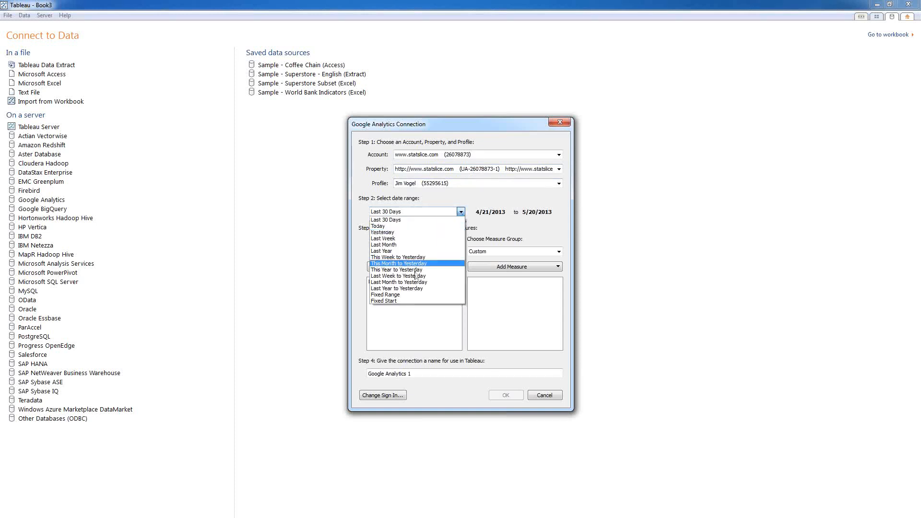
pyautogui.click(410, 295)
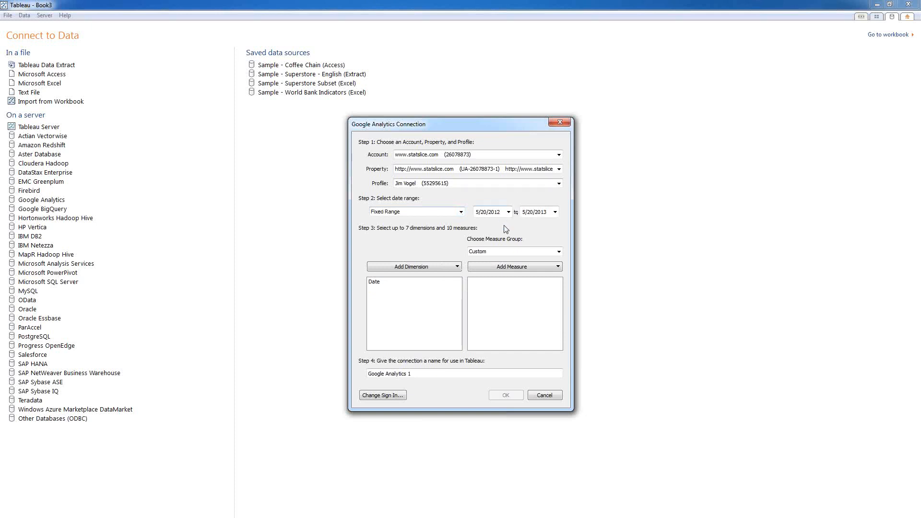
pyautogui.click(460, 212)
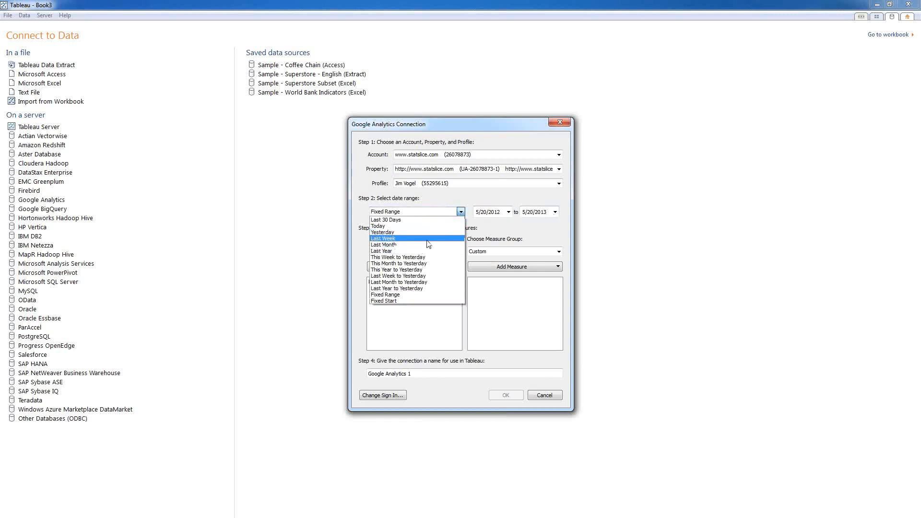
pyautogui.click(460, 211)
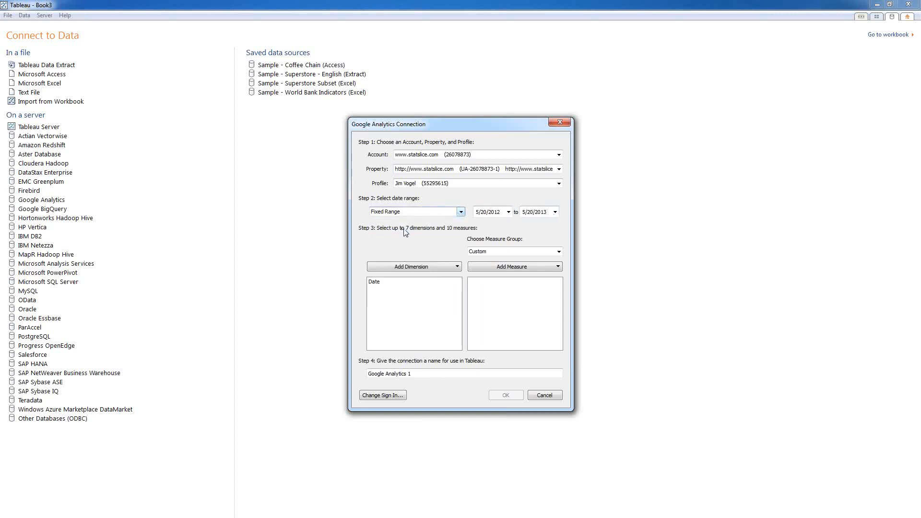
# Step: Preview the Ecommerce, Page Timings and Clicks measure groups, then return to Custom
pyautogui.click(507, 251)
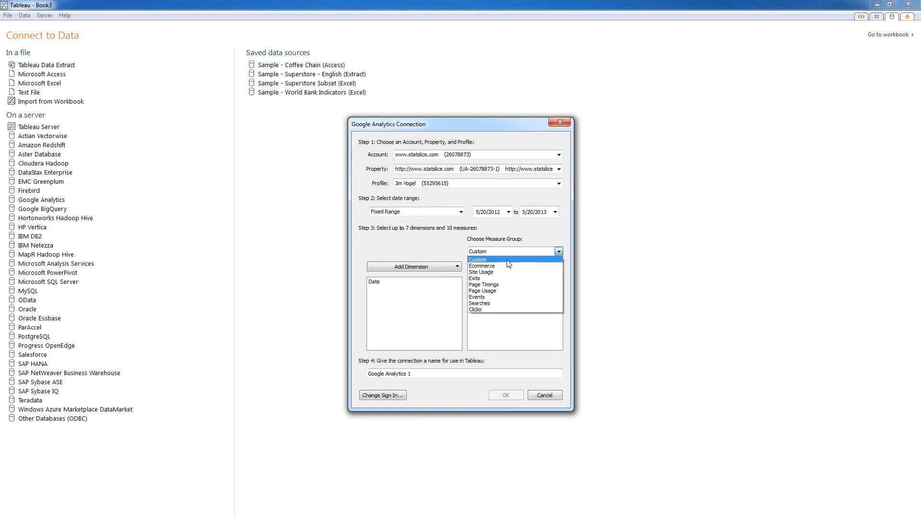
pyautogui.click(505, 266)
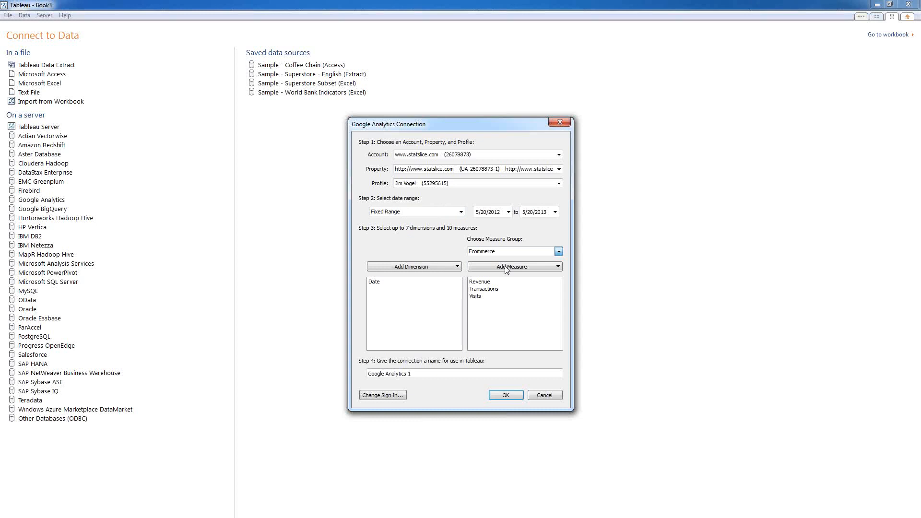
pyautogui.click(509, 252)
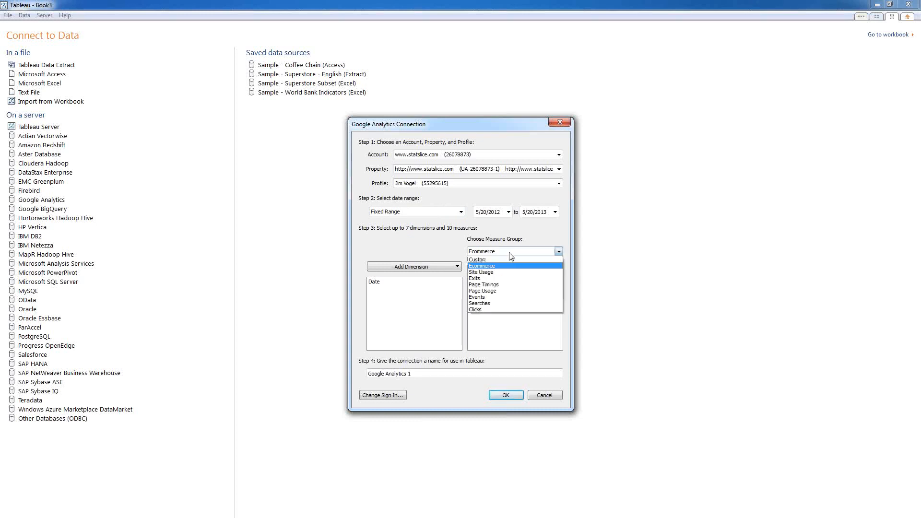
pyautogui.click(503, 285)
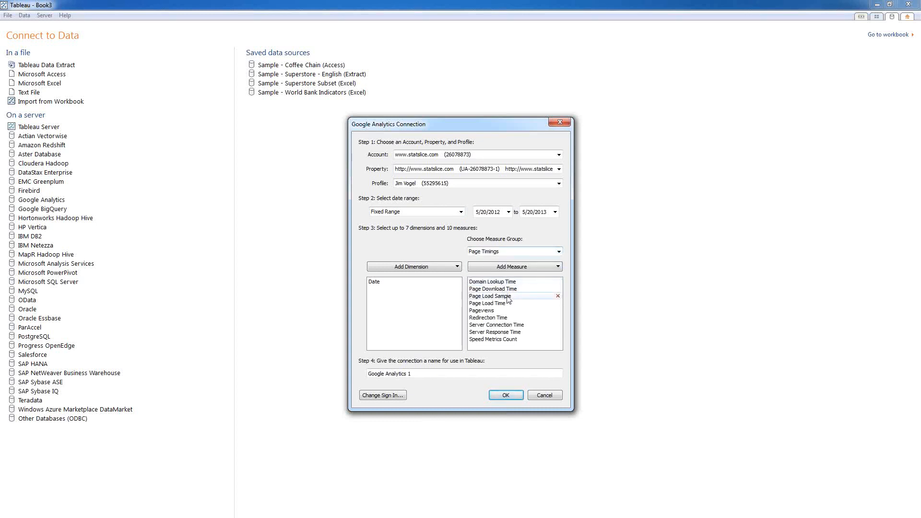
pyautogui.click(511, 253)
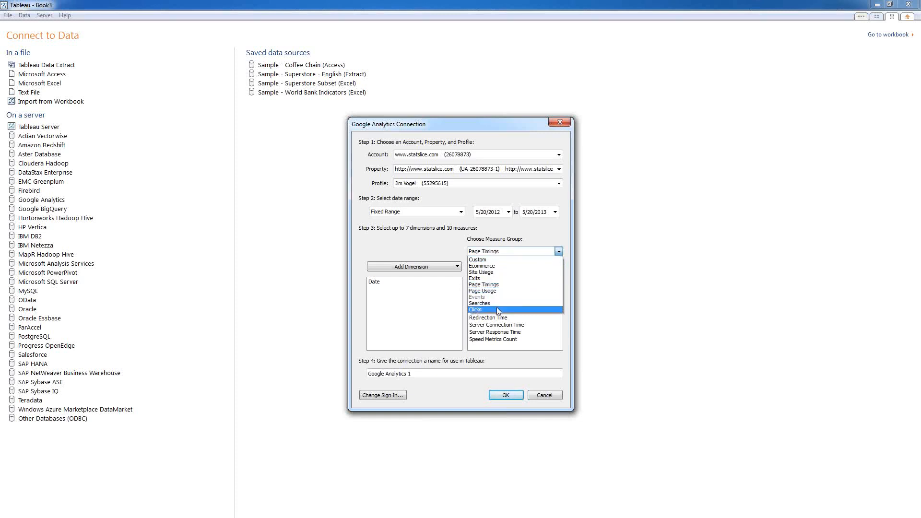
pyautogui.click(498, 309)
pyautogui.click(507, 254)
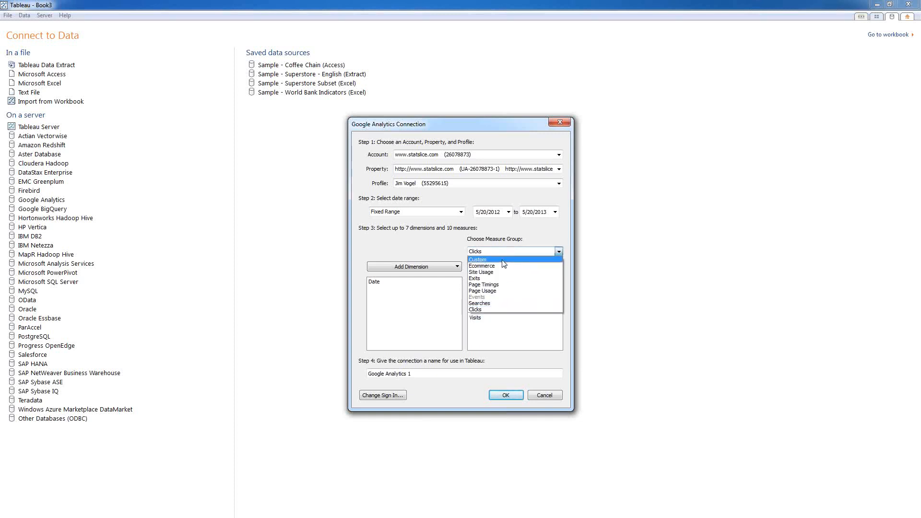
pyautogui.click(503, 261)
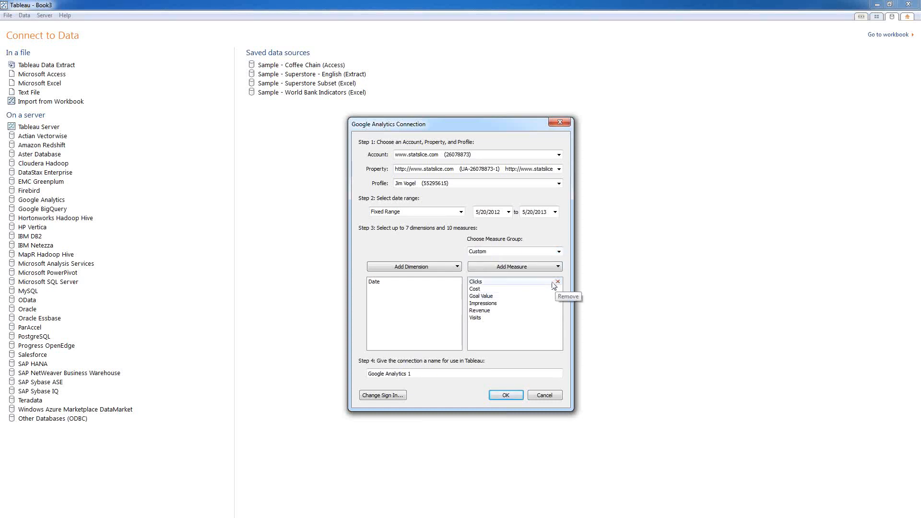
# Step: Remove the Clicks, Cost, Goal Value, Impressions and Revenue measures, keeping only Visits
pyautogui.click(557, 282)
pyautogui.click(557, 282)
pyautogui.click(557, 282)
pyautogui.click(557, 282)
pyautogui.click(557, 282)
pyautogui.click(558, 282)
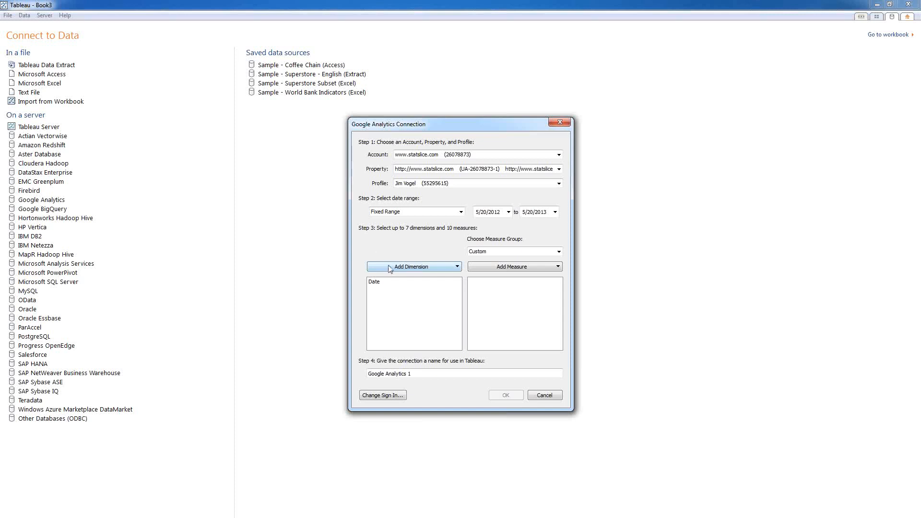
# Step: Add Destination Page and Keyword from the Content group as dimensions
pyautogui.click(440, 270)
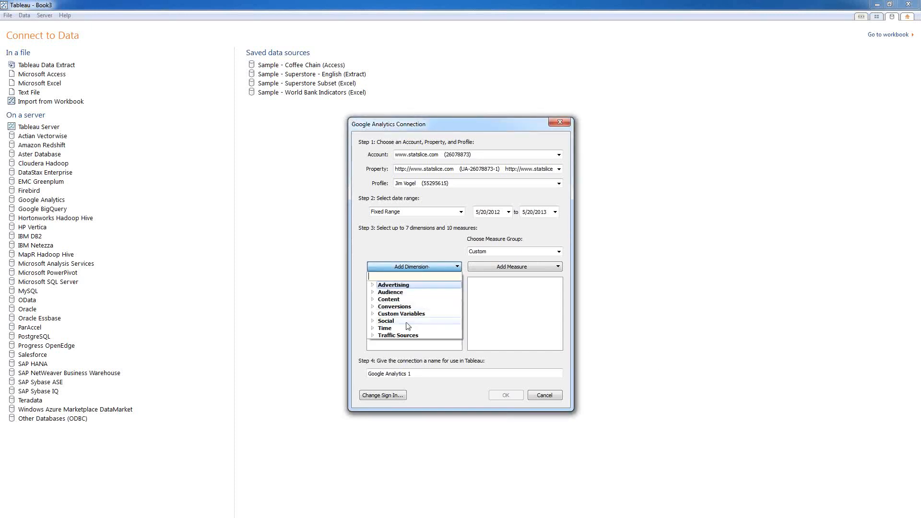
pyautogui.click(373, 299)
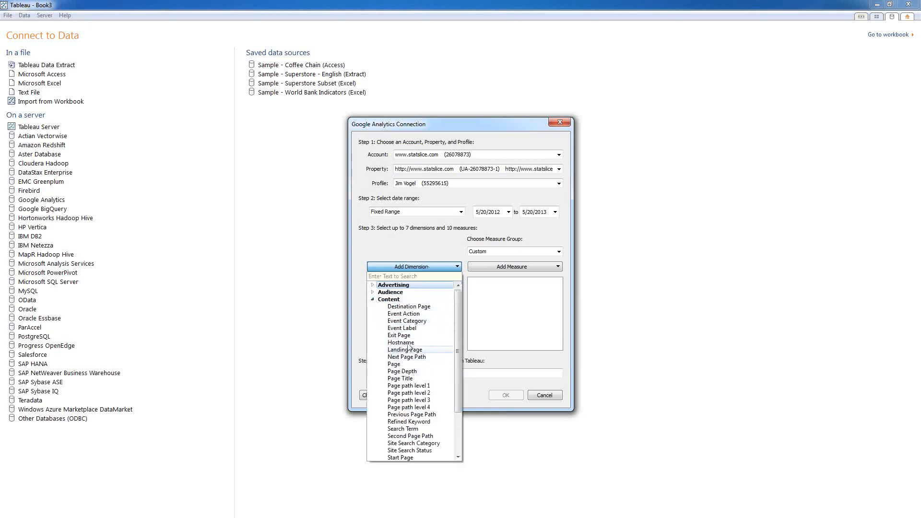
pyautogui.click(412, 307)
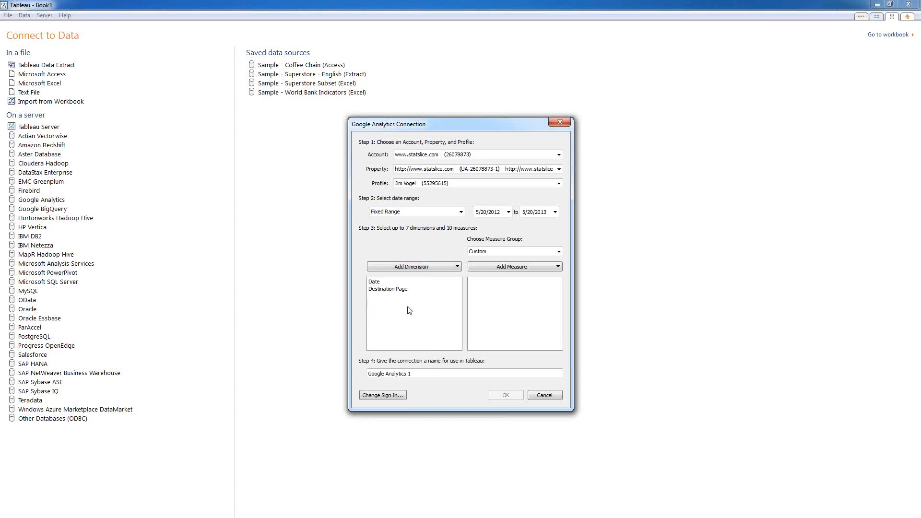
pyautogui.click(420, 271)
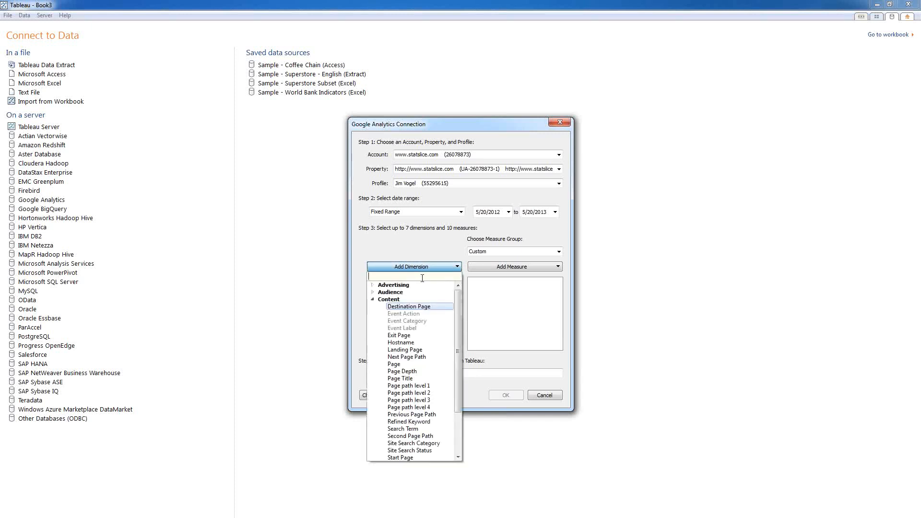
pyautogui.scroll(-1, 420, 380)
pyautogui.scroll(-2, 418, 384)
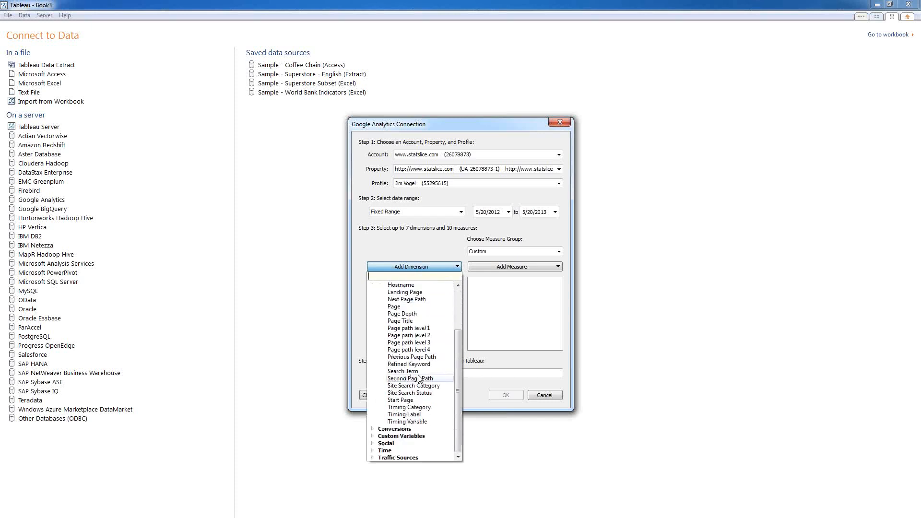
pyautogui.scroll(-2, 416, 424)
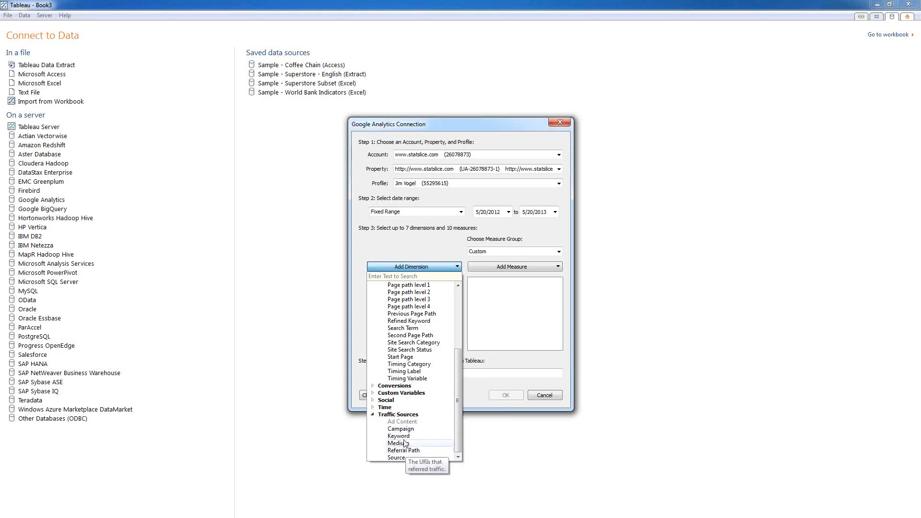
pyautogui.click(398, 435)
# Step: Add Metropolitan Area and State/Province from the Audience group as dimensions
pyautogui.click(413, 267)
pyautogui.moveTo(458, 362); pyautogui.dragTo(455, 298)
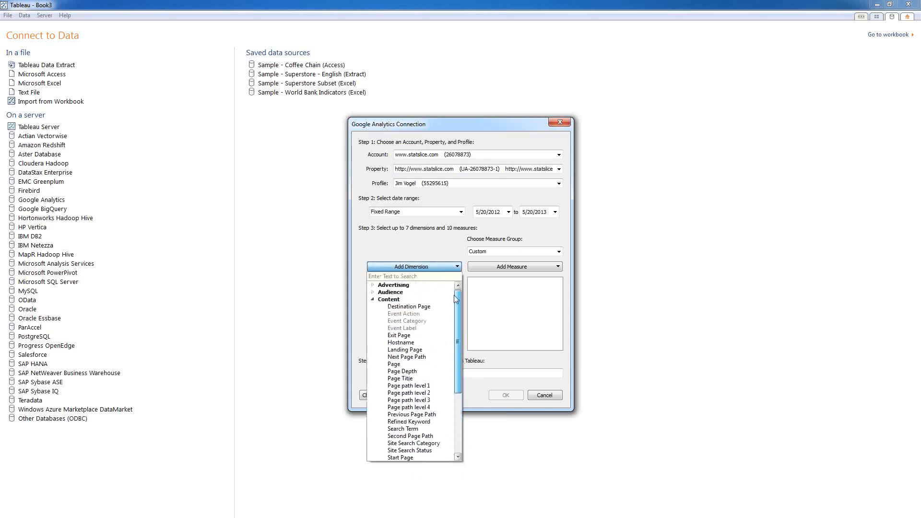
pyautogui.click(373, 299)
pyautogui.click(373, 292)
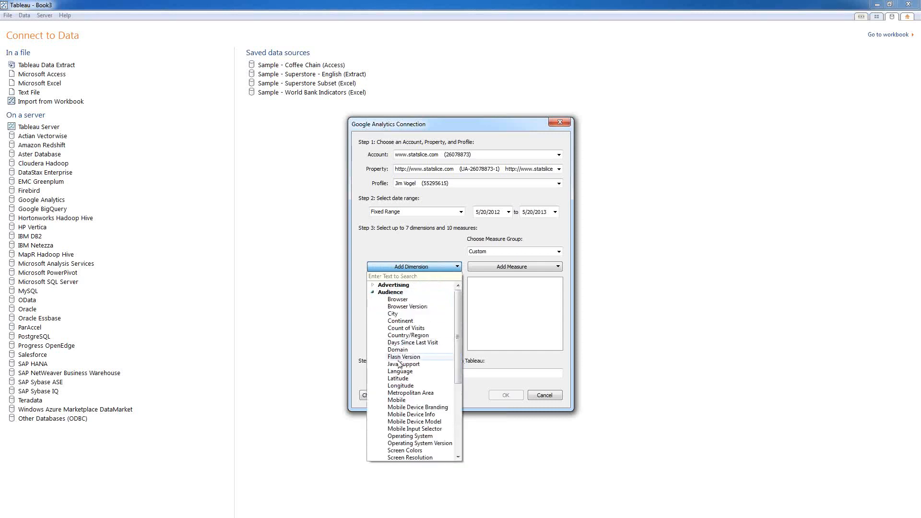
pyautogui.scroll(-1, 406, 384)
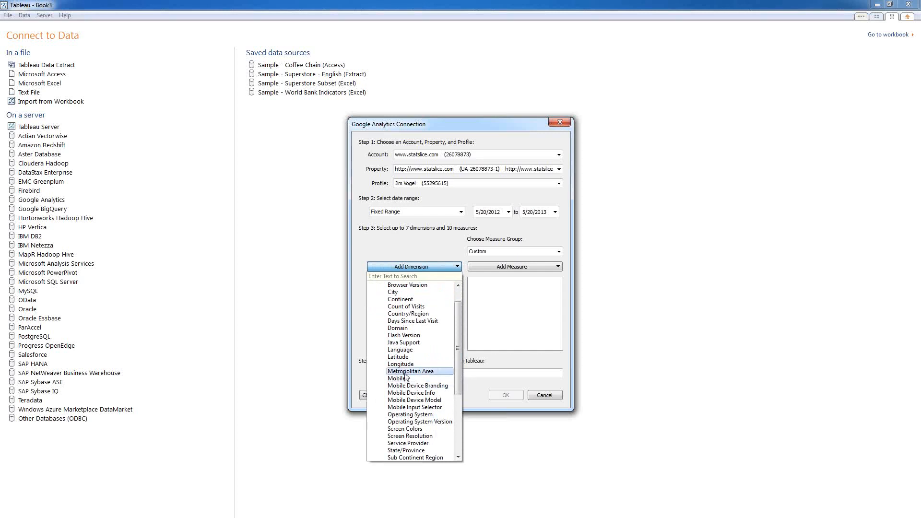
pyautogui.click(410, 371)
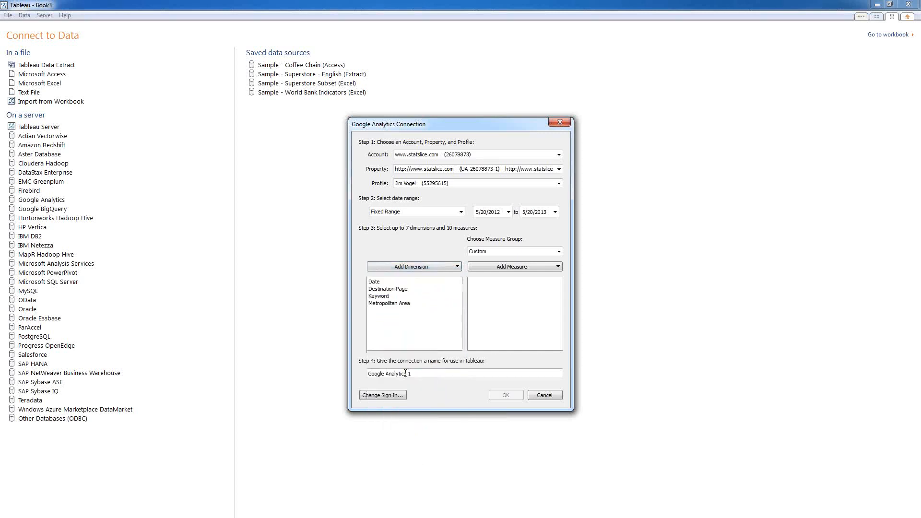
pyautogui.click(422, 267)
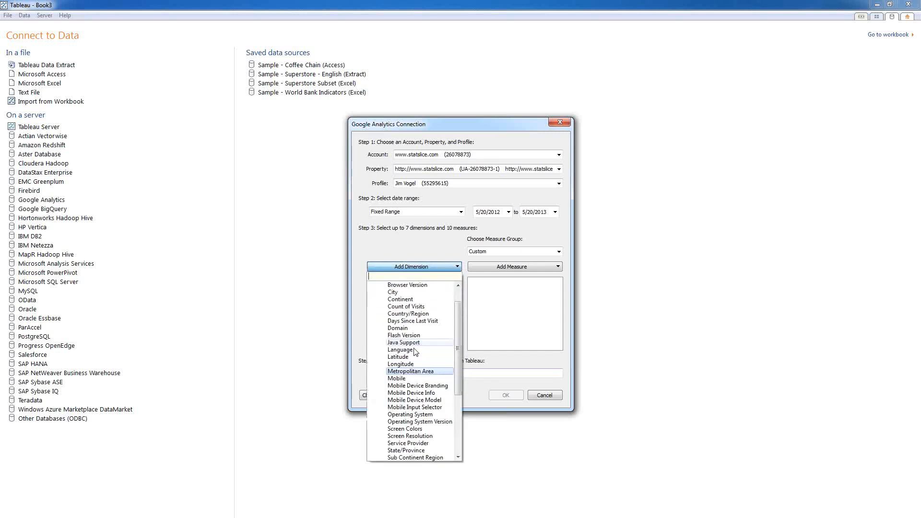
pyautogui.click(416, 451)
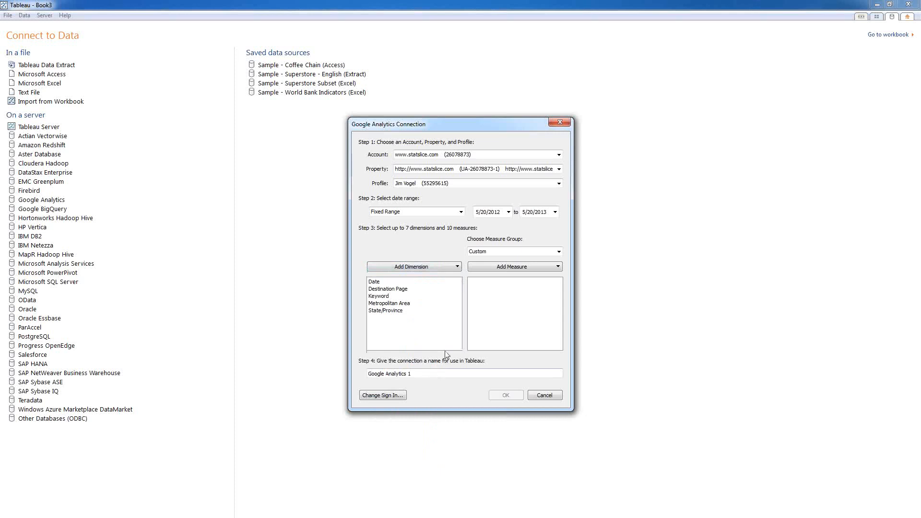
# Step: Add Mobile and Visitor Type as the final dimensions
pyautogui.click(424, 267)
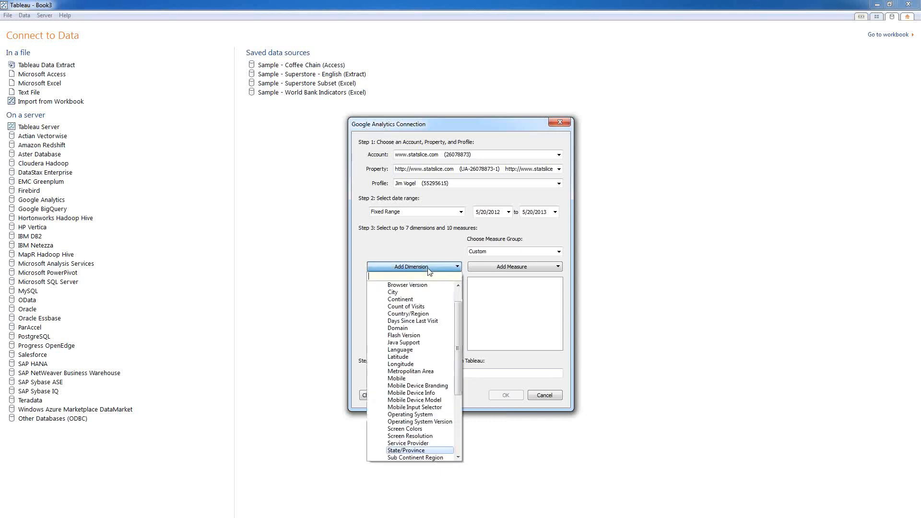
pyautogui.click(399, 379)
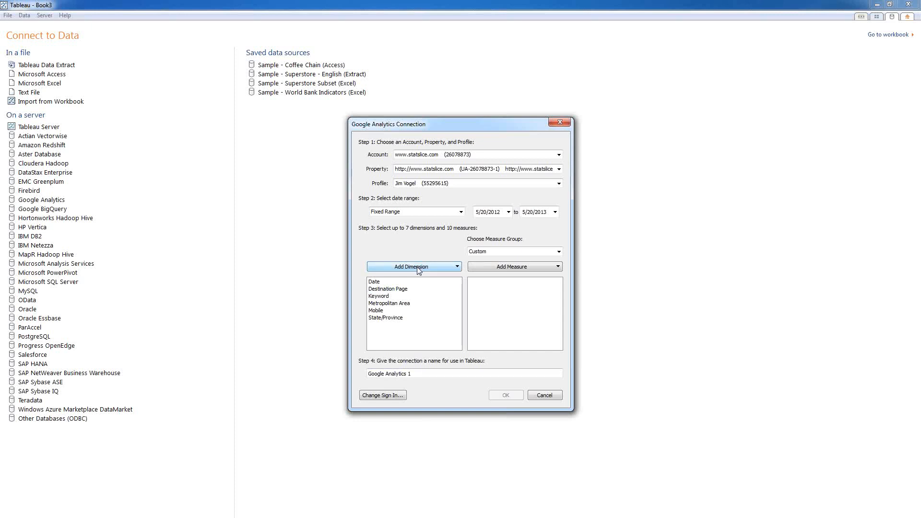
pyautogui.click(418, 268)
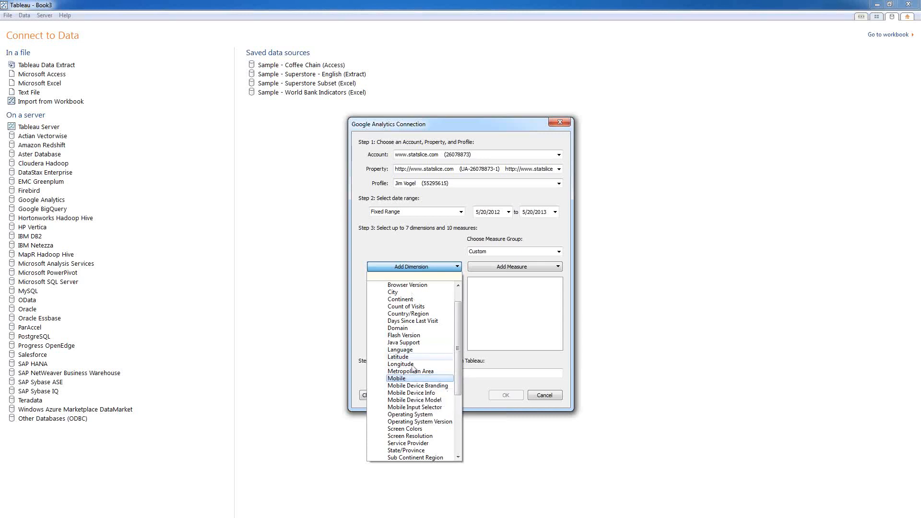
pyautogui.scroll(-3, 415, 407)
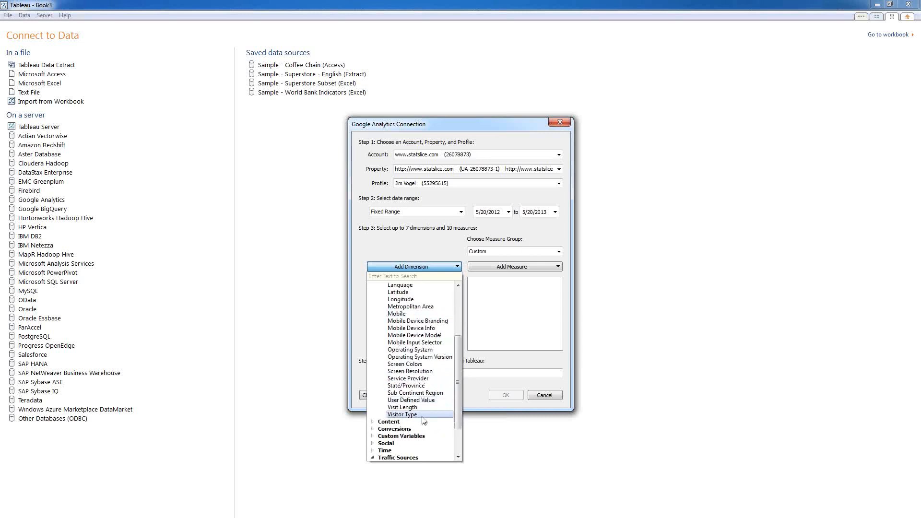
pyautogui.click(402, 415)
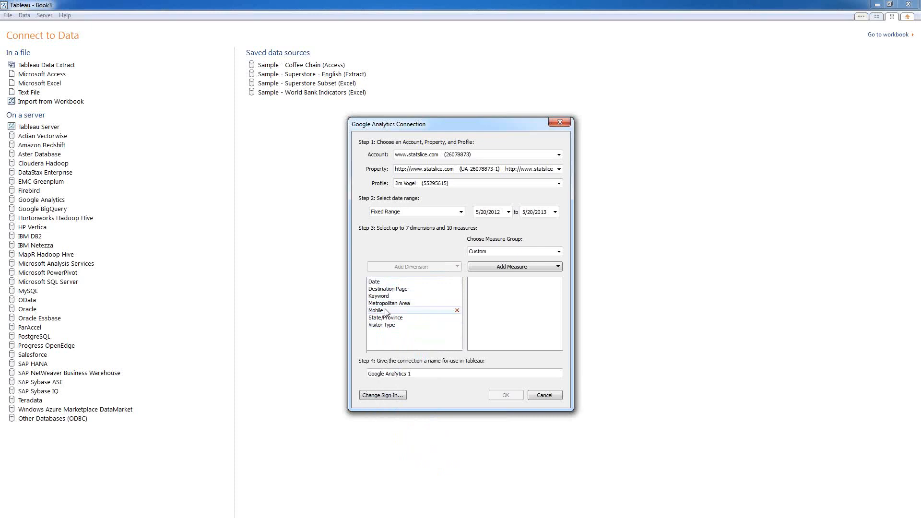
pyautogui.click(516, 272)
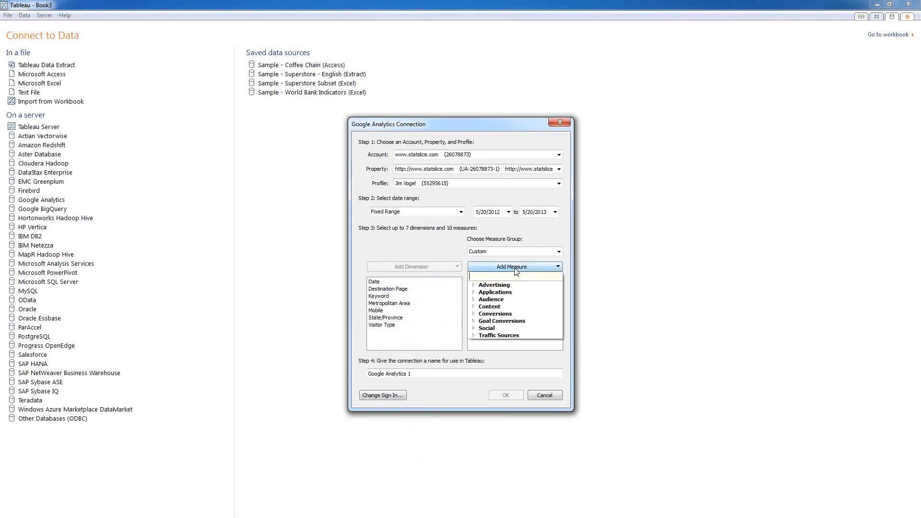
# Step: Add Audience measures New Visits, Unique Visitors, Visit Duration and Visits, then confirm the connection
pyautogui.click(485, 299)
pyautogui.click(500, 307)
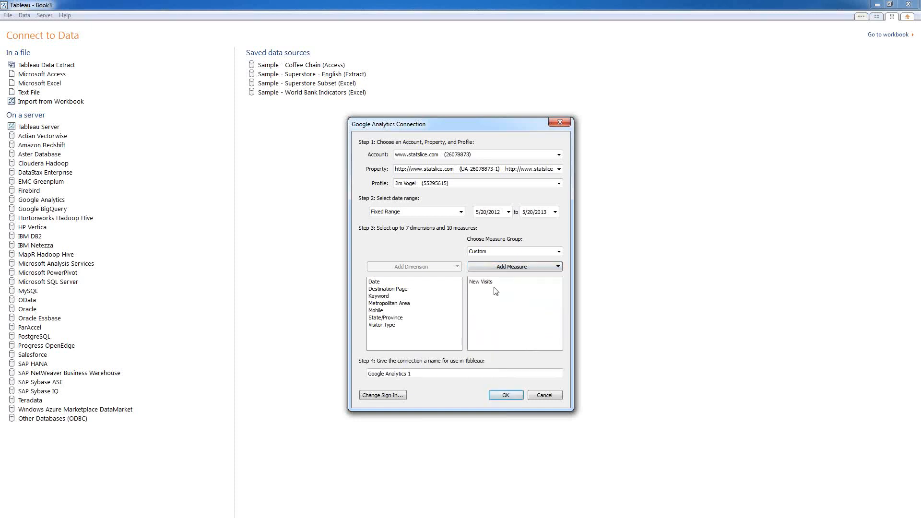
pyautogui.click(501, 270)
pyautogui.click(500, 314)
pyautogui.click(495, 269)
pyautogui.click(501, 322)
pyautogui.click(499, 267)
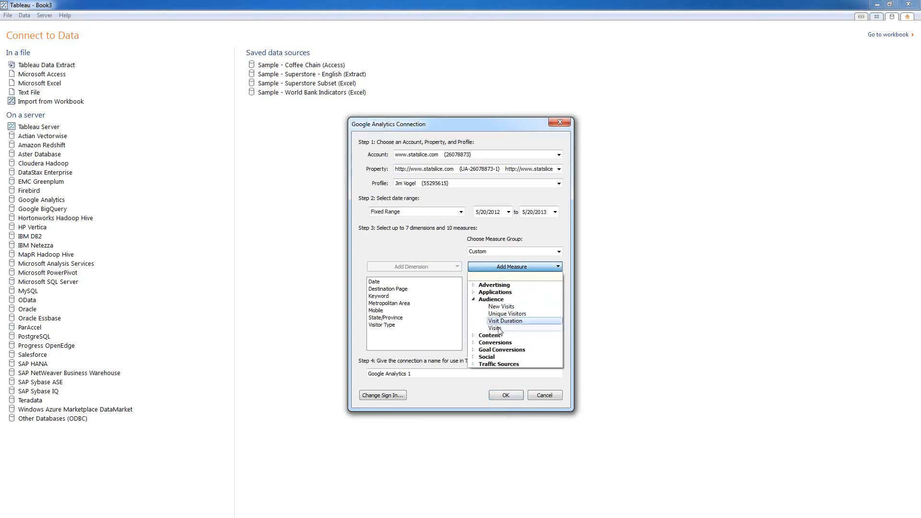
pyautogui.click(499, 330)
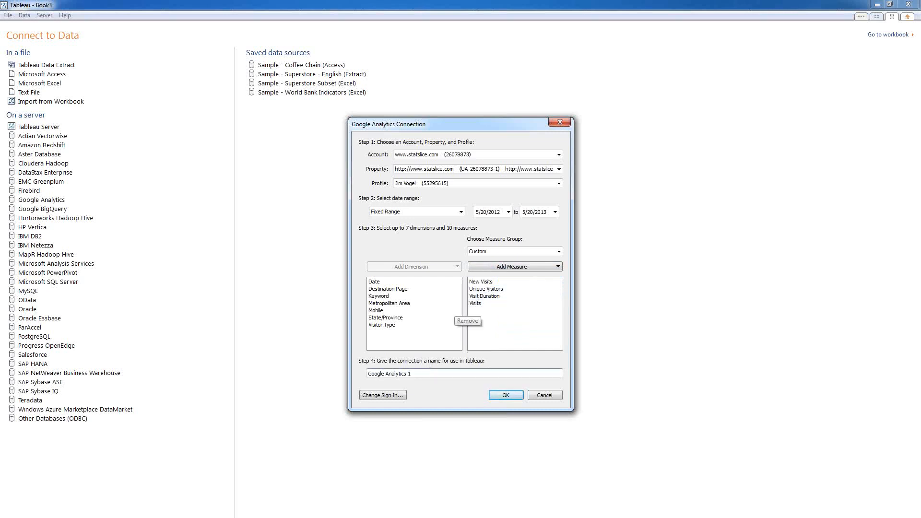
pyautogui.click(496, 393)
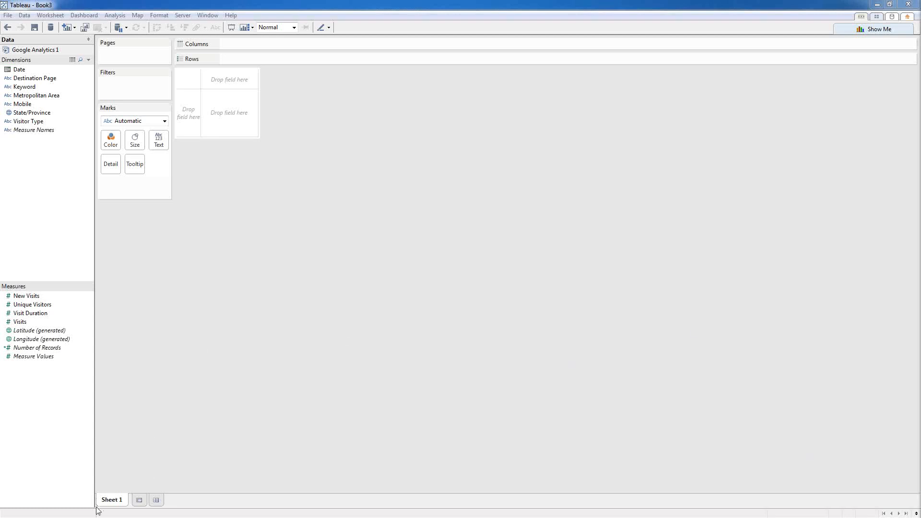
# Step: Rename Sheet 1 to 'New Vs Returning'
pyautogui.rightClick(115, 501)
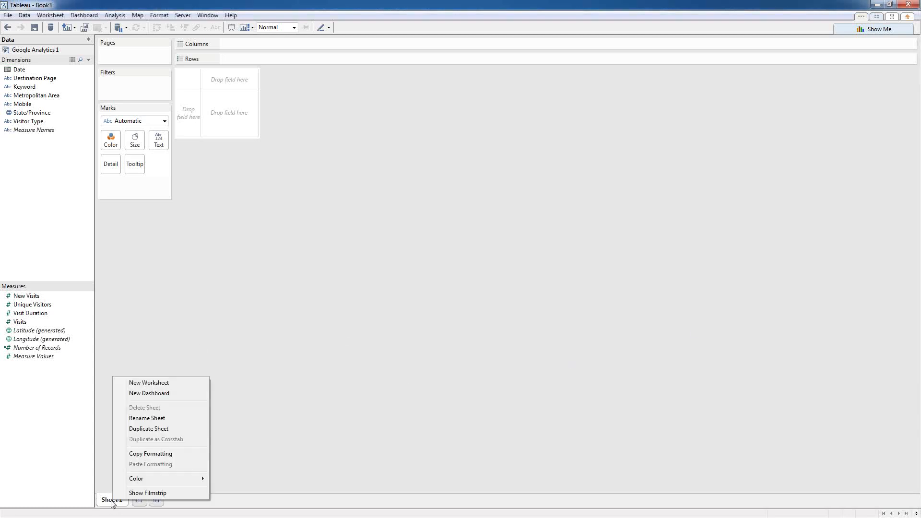
pyautogui.click(137, 418)
pyautogui.write('New Vs Returning')
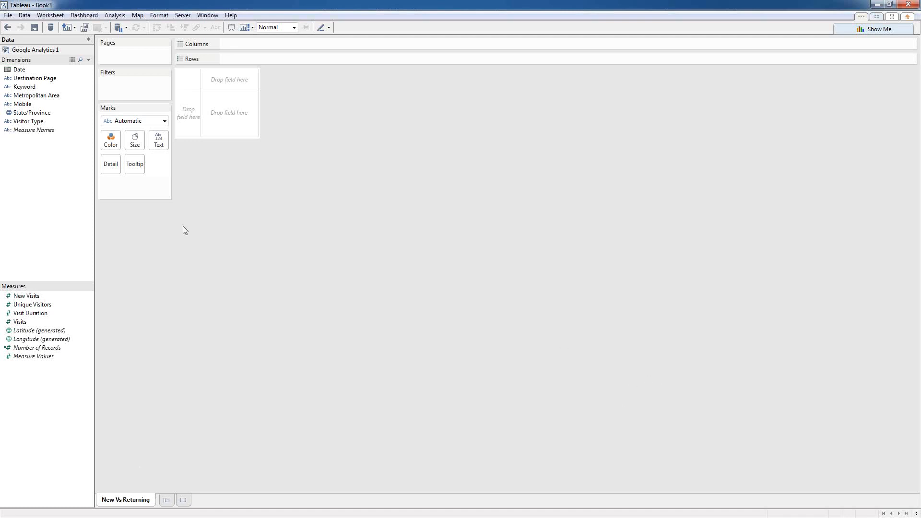
# Step: Chart SUM(Visits) by continuous quarter of Date as bars colored by Visitor Type
pyautogui.moveTo(19, 70); pyautogui.dragTo(258, 44)
pyautogui.rightClick(261, 44)
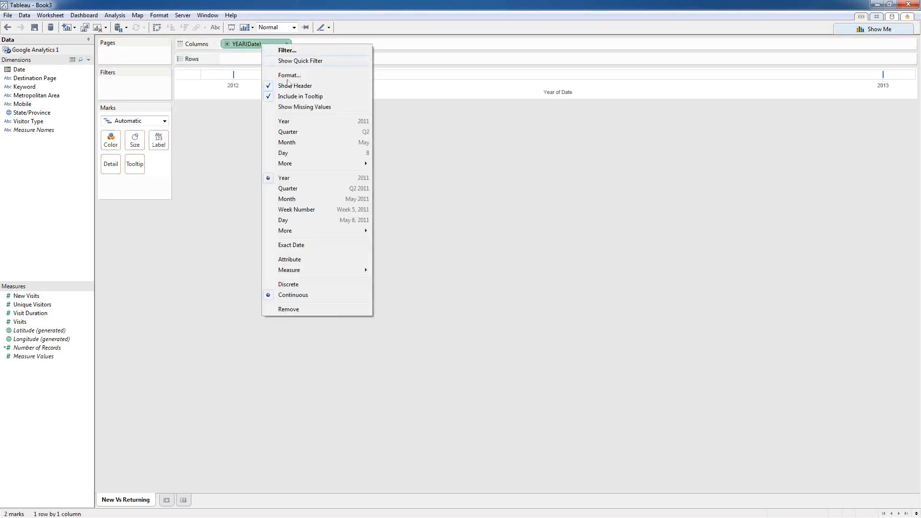
pyautogui.click(298, 188)
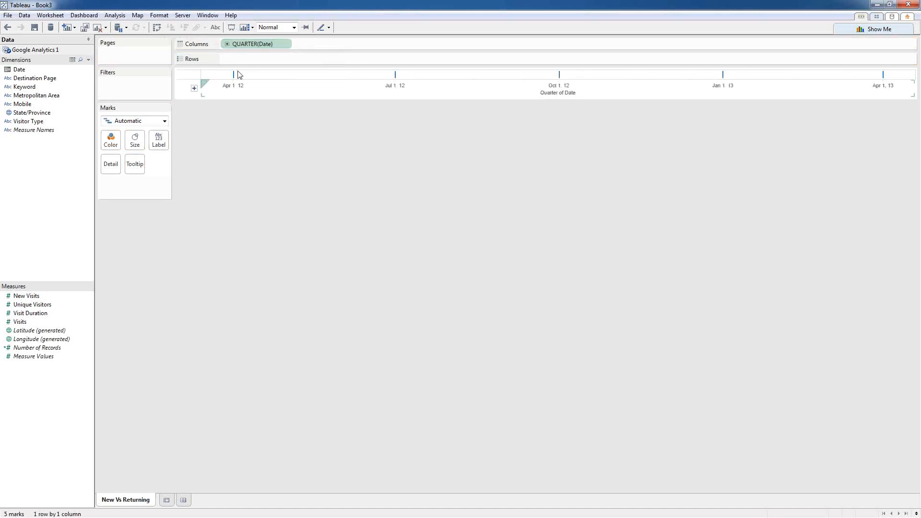
pyautogui.doubleClick(19, 322)
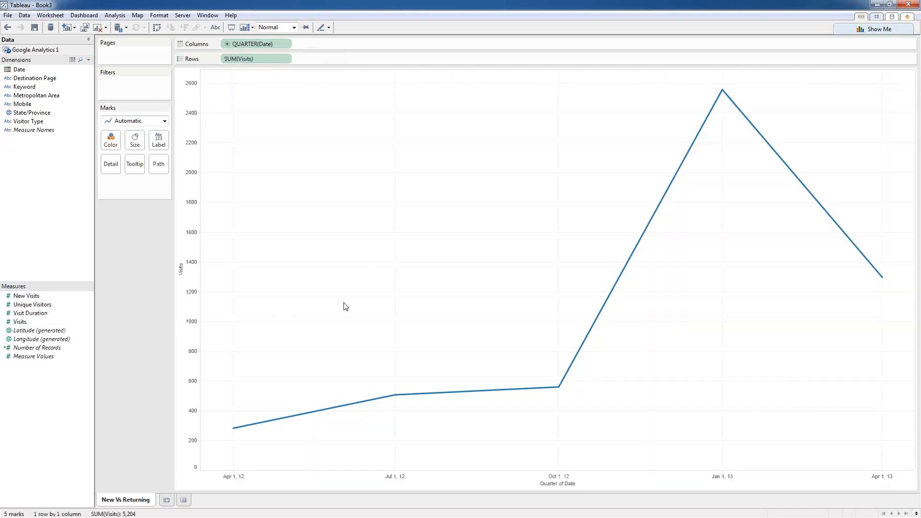
pyautogui.click(164, 123)
pyautogui.click(144, 142)
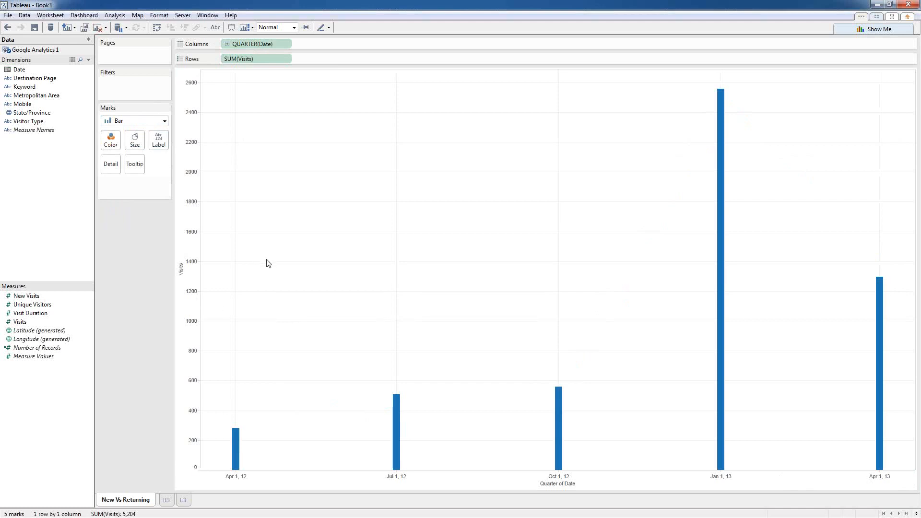
pyautogui.moveTo(26, 122); pyautogui.dragTo(113, 146)
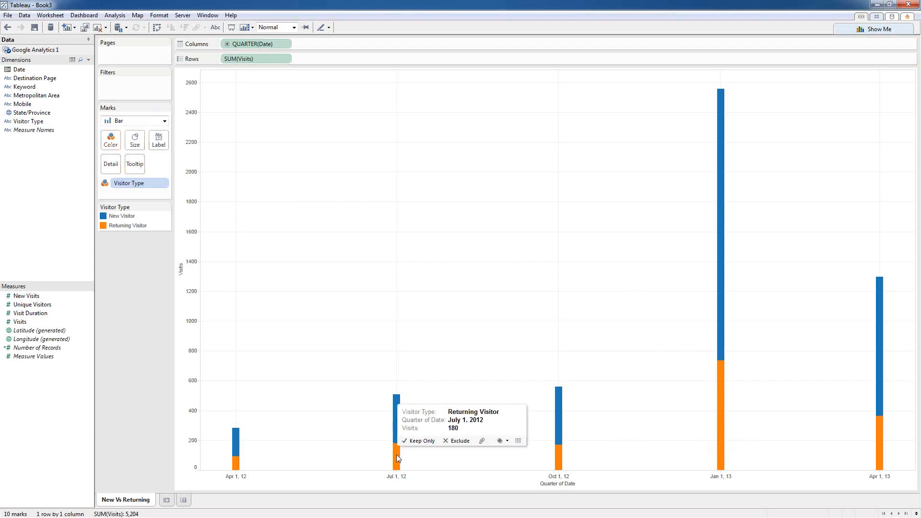
# Step: Make QUARTER(Date) discrete, show SUM(Visits) as Percent of Total, and label bars with percentages
pyautogui.rightClick(245, 44)
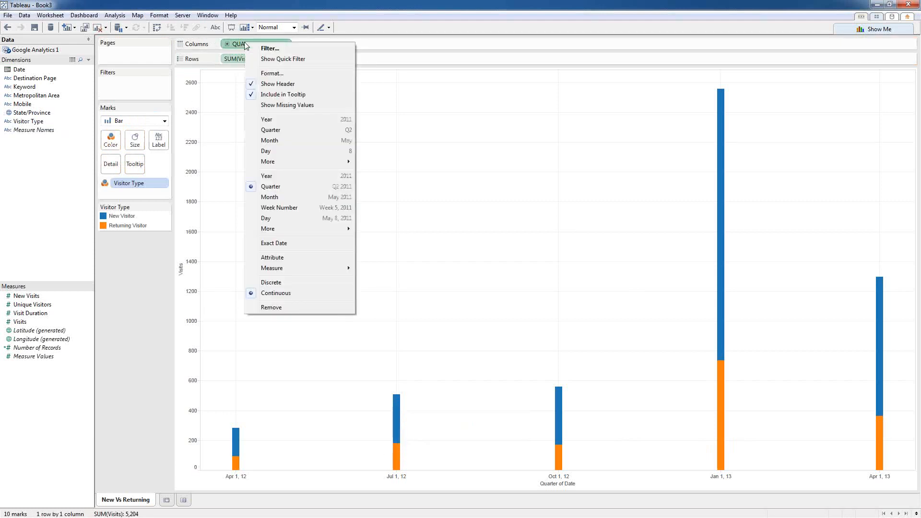
pyautogui.click(277, 130)
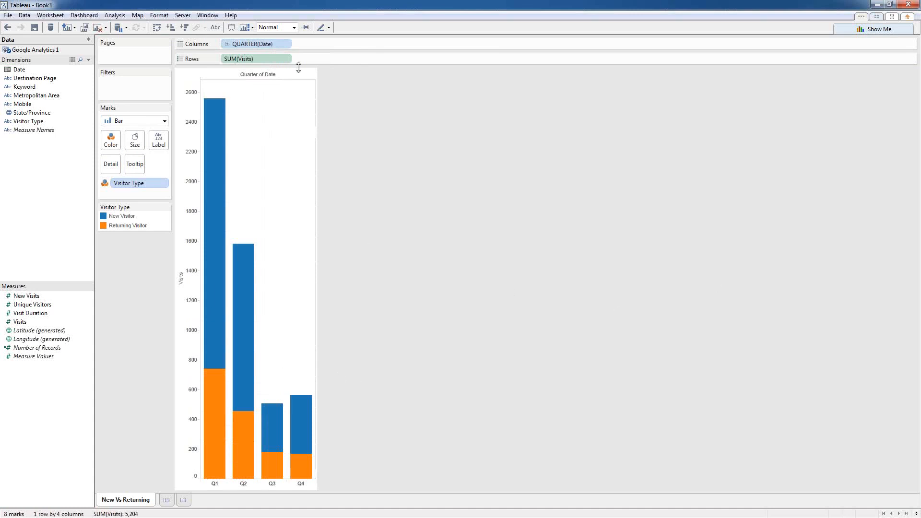
pyautogui.rightClick(257, 63)
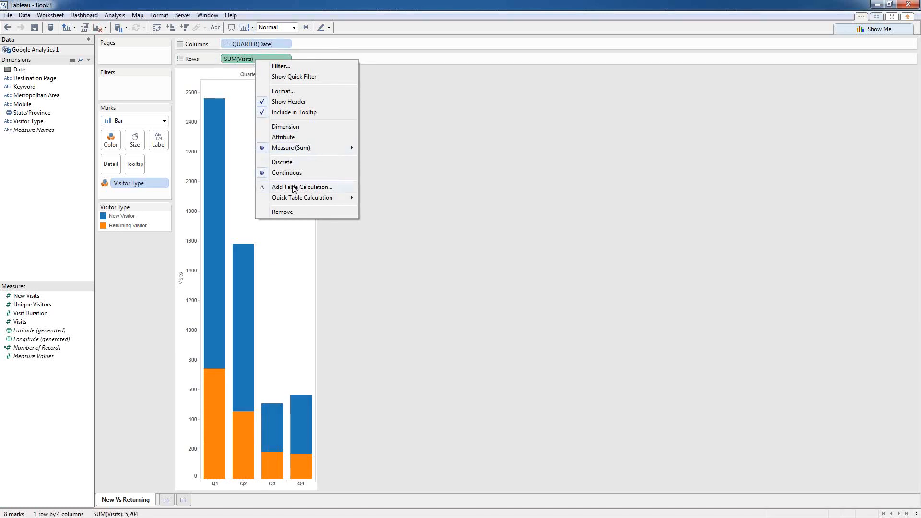
pyautogui.moveTo(295, 197)
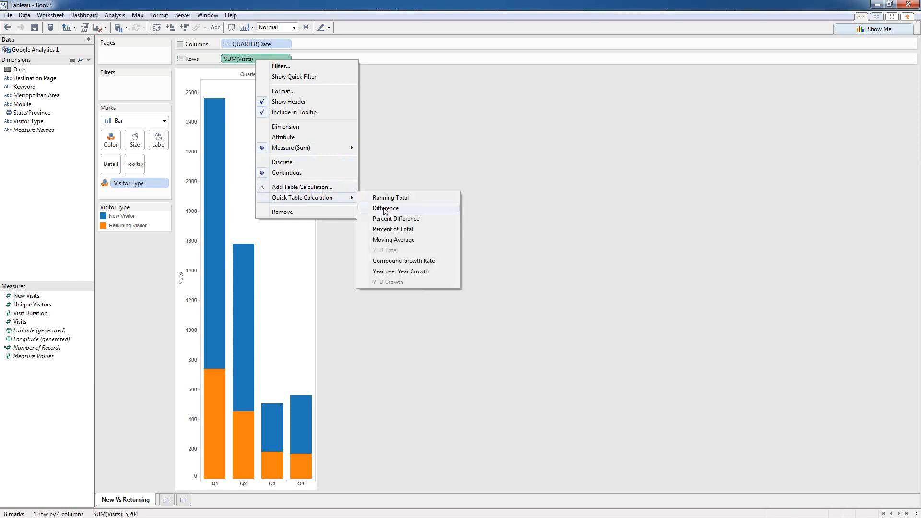
pyautogui.click(390, 229)
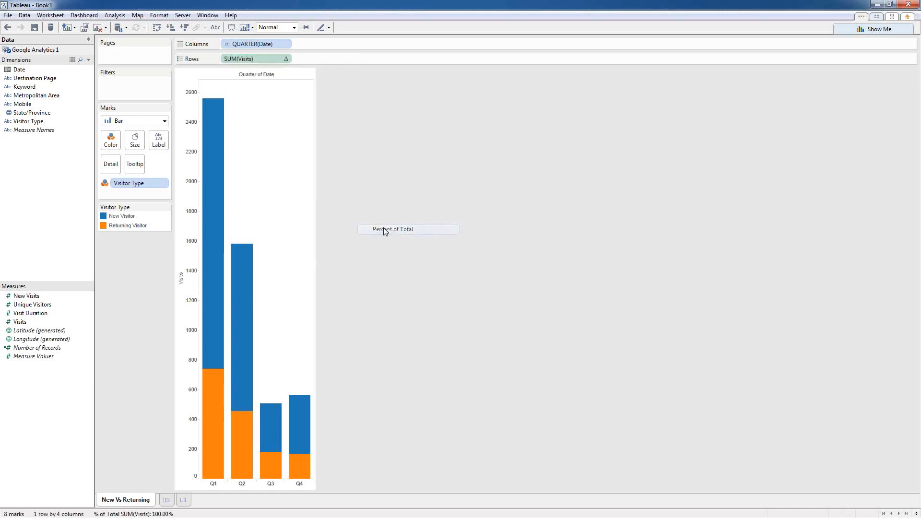
pyautogui.moveTo(244, 59); pyautogui.dragTo(159, 142)
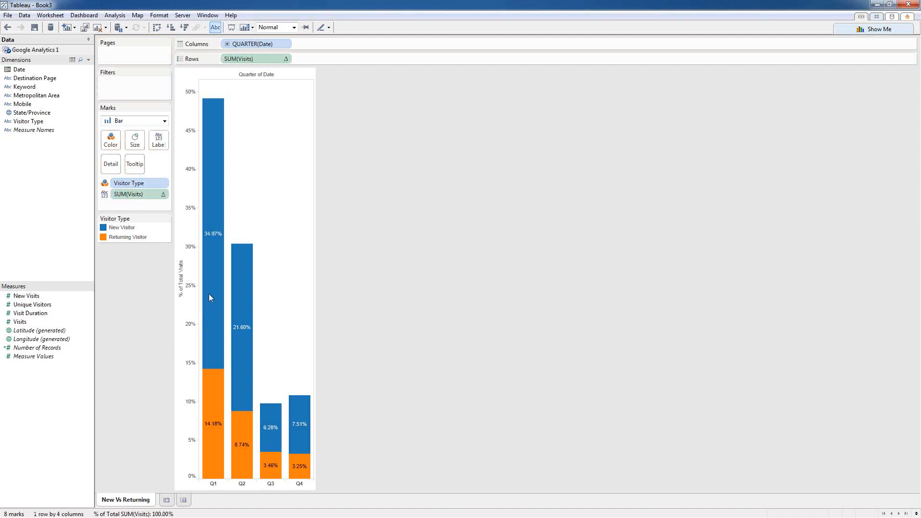
pyautogui.moveTo(208, 296)
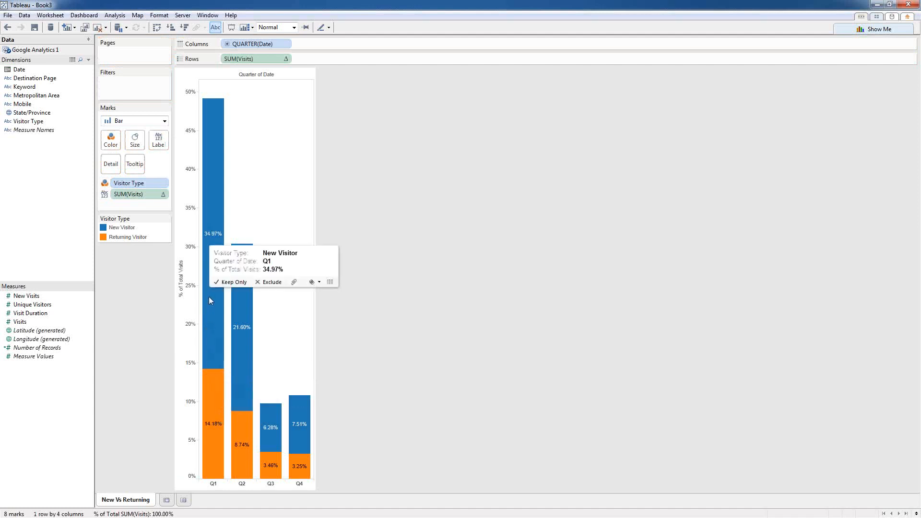
# Step: Compute the percentage labels Table (Down), and plot raw Visits on the Rows axis again
pyautogui.rightClick(252, 57)
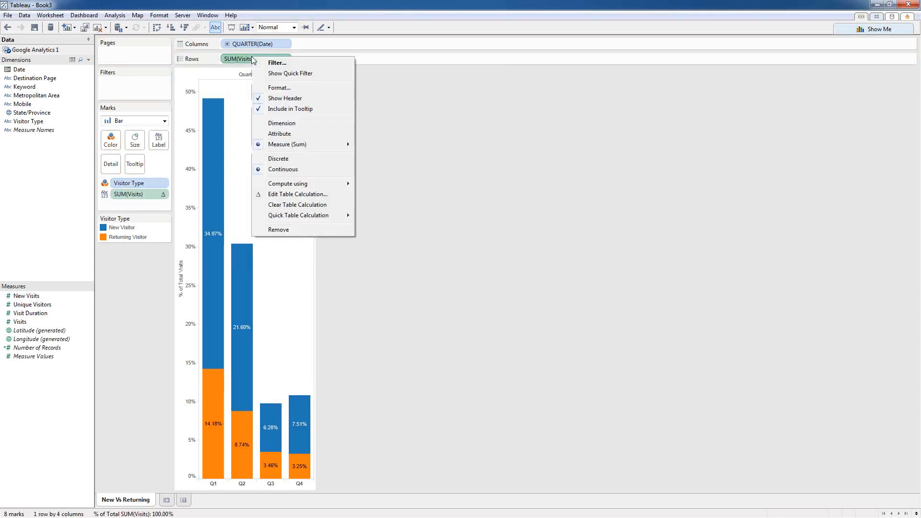
pyautogui.click(296, 194)
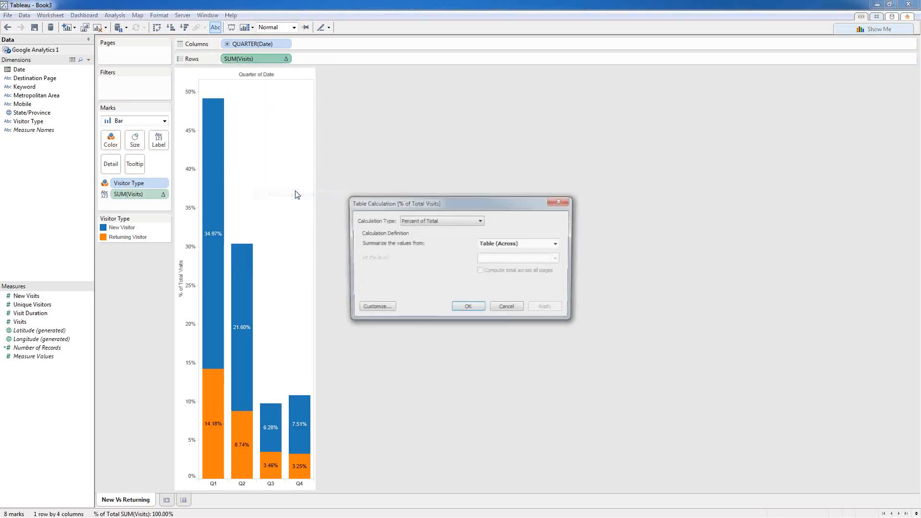
pyautogui.click(493, 244)
pyautogui.click(493, 259)
pyautogui.click(476, 311)
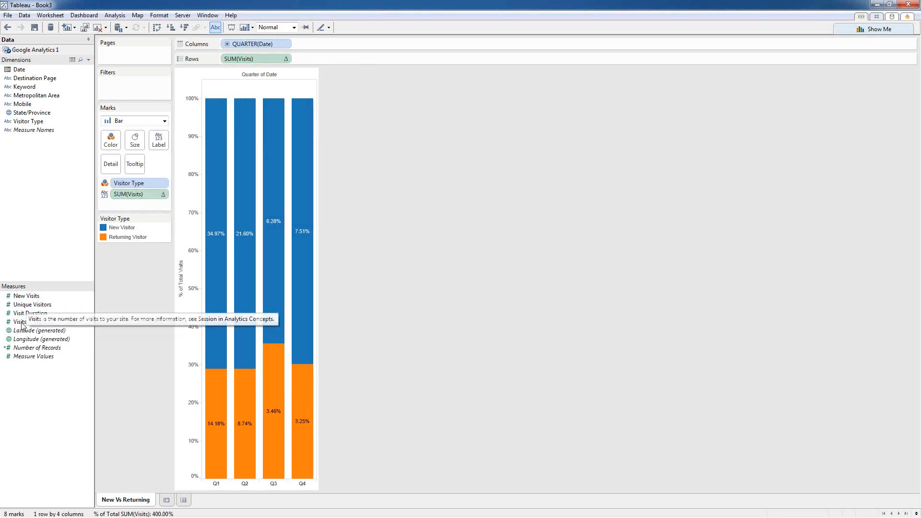
pyautogui.moveTo(21, 322); pyautogui.dragTo(261, 59)
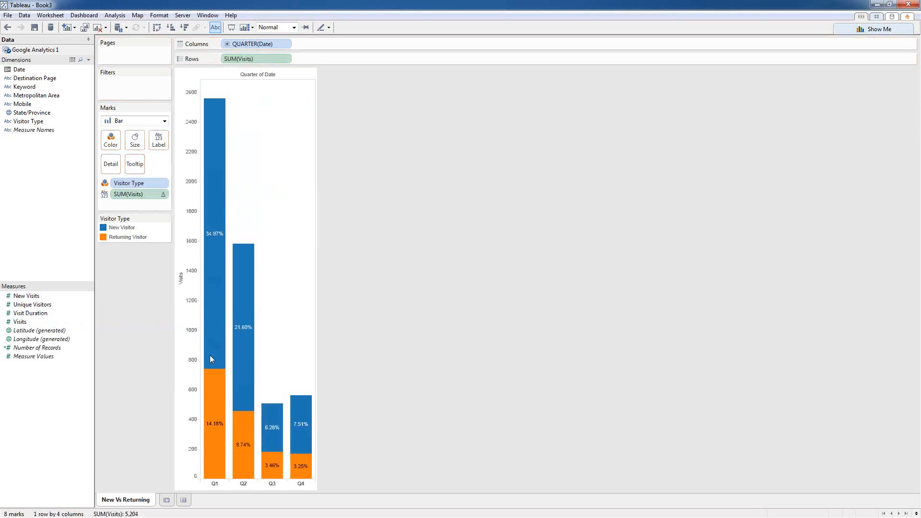
pyautogui.moveTo(213, 362)
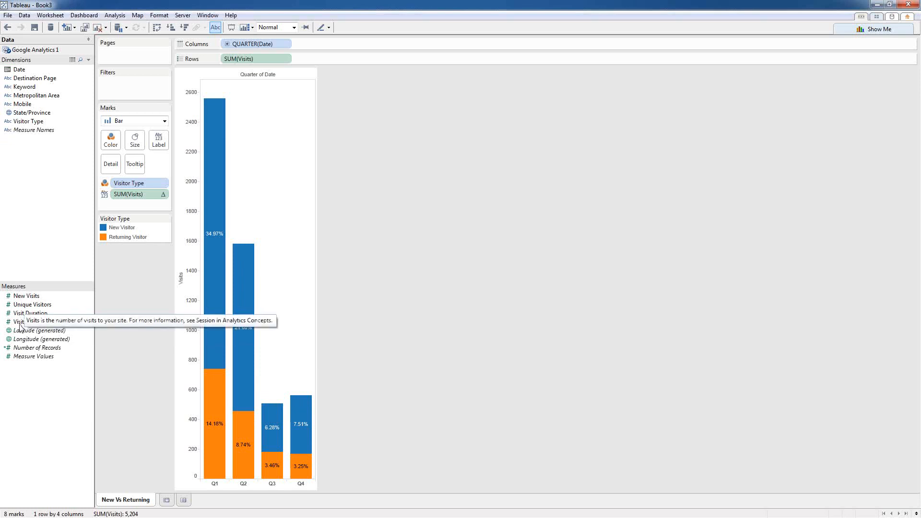
# Step: Add a second SUM(Visits) bar chart on Rows and colour its bars by Mobile
pyautogui.moveTo(20, 324); pyautogui.dragTo(320, 59)
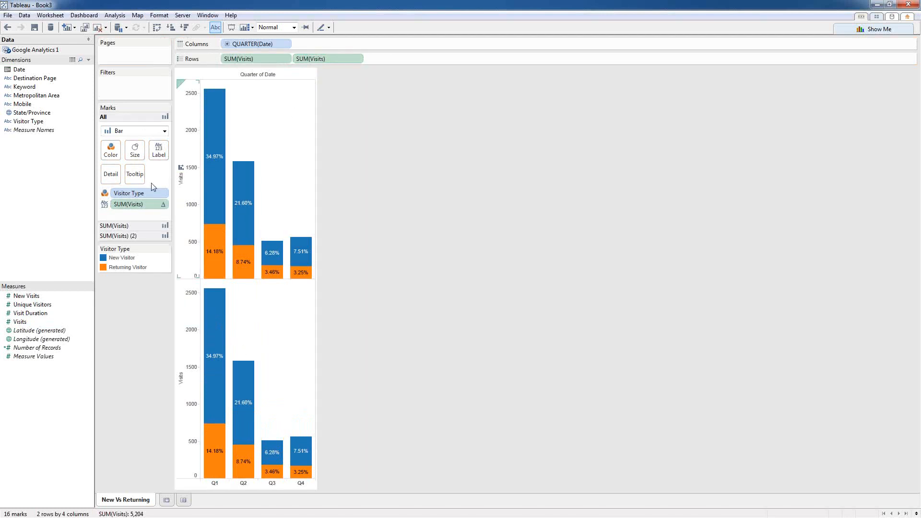
pyautogui.click(122, 236)
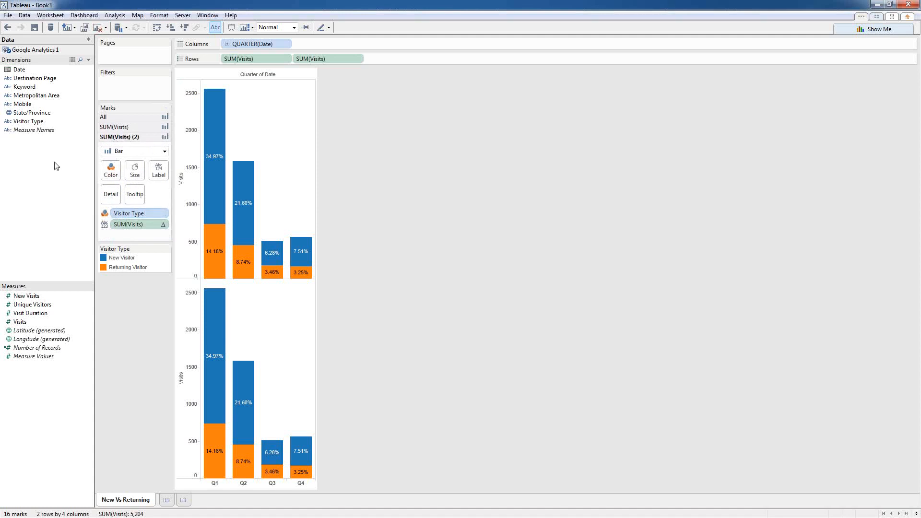
pyautogui.moveTo(15, 123); pyautogui.dragTo(138, 212)
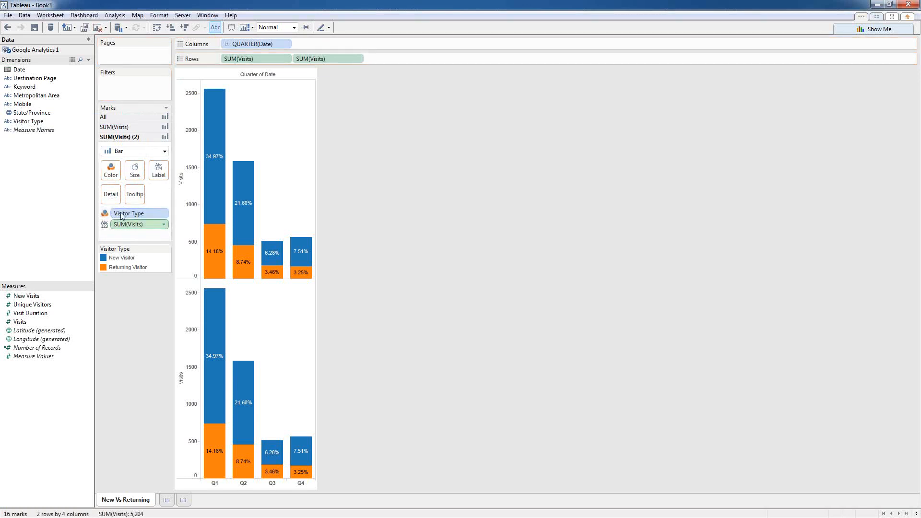
pyautogui.moveTo(24, 105); pyautogui.dragTo(133, 212)
# Step: Title the lower Visits axis 'Mobile vs Desktop'
pyautogui.rightClick(187, 379)
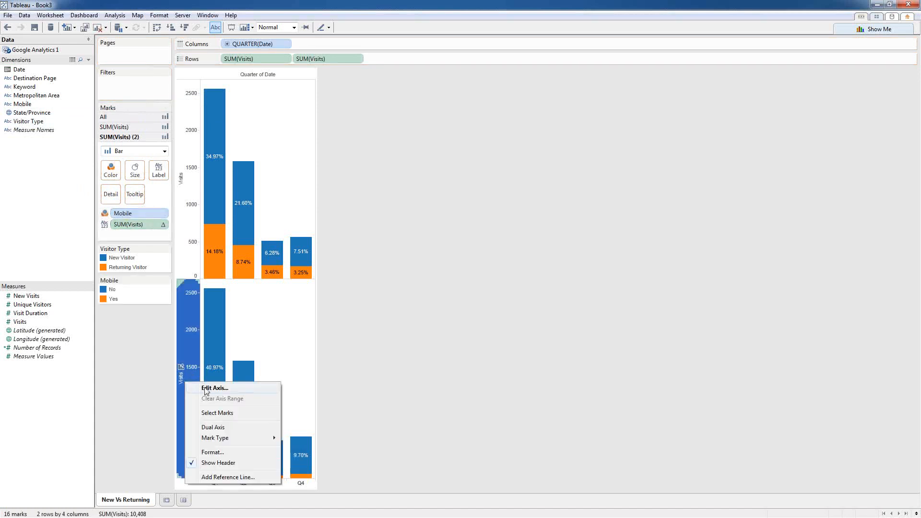
pyautogui.click(206, 388)
pyautogui.moveTo(459, 300); pyautogui.dragTo(396, 292)
pyautogui.write('Mobile:vs Desktop')
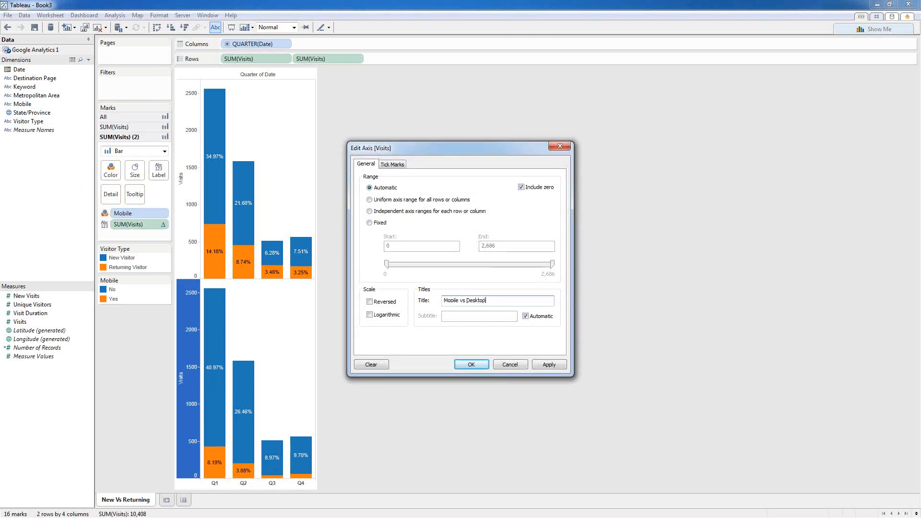
pyautogui.click(469, 364)
# Step: Title the upper Visits axis 'New Vs Returning'
pyautogui.rightClick(192, 198)
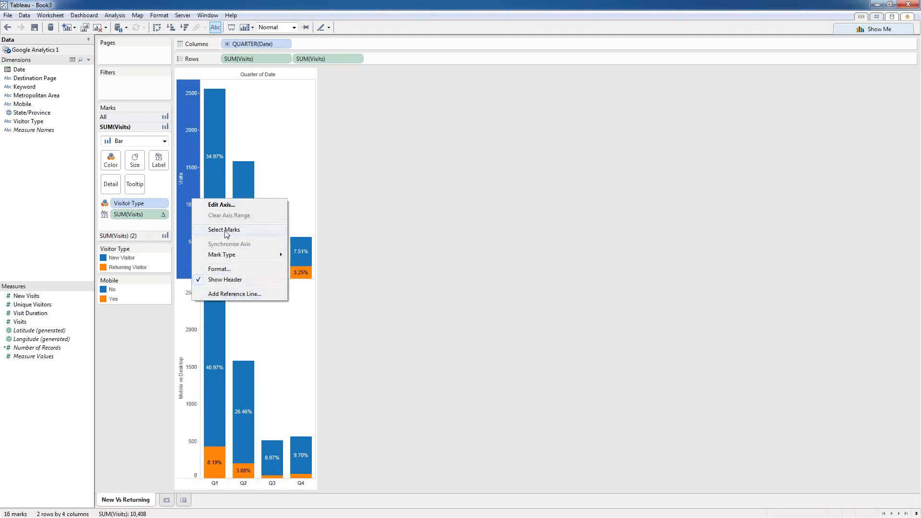
pyautogui.click(222, 204)
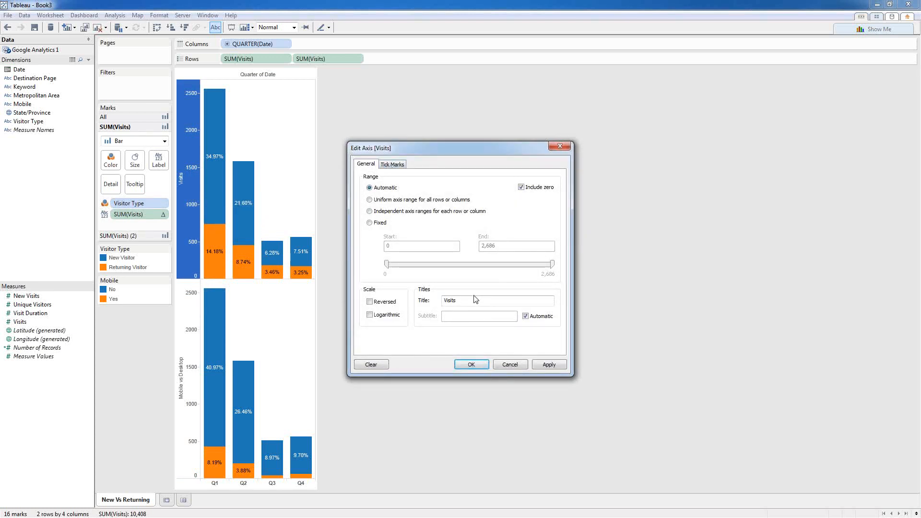
pyautogui.moveTo(468, 300); pyautogui.dragTo(422, 295)
pyautogui.write('New vs Returning')
pyautogui.click(471, 363)
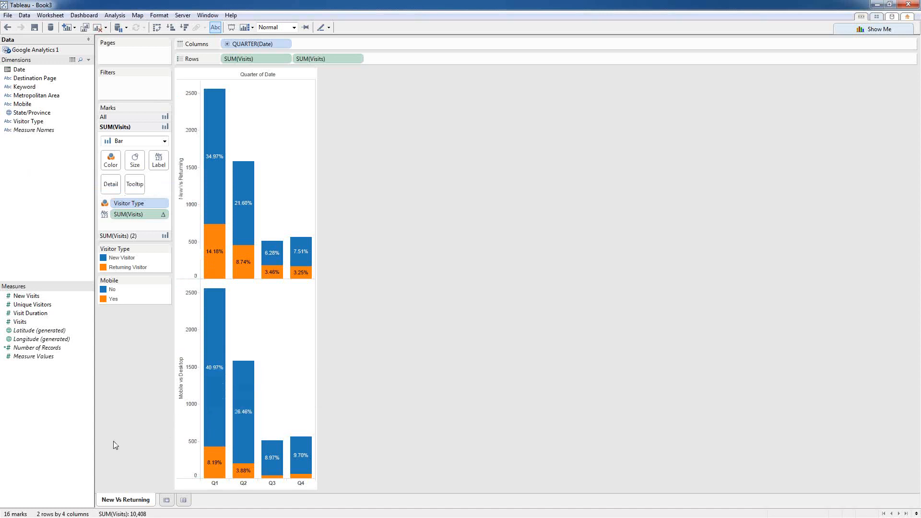
# Step: Add a new worksheet and rename Sheet 2 to 'Viewing Characteristics'
pyautogui.click(167, 500)
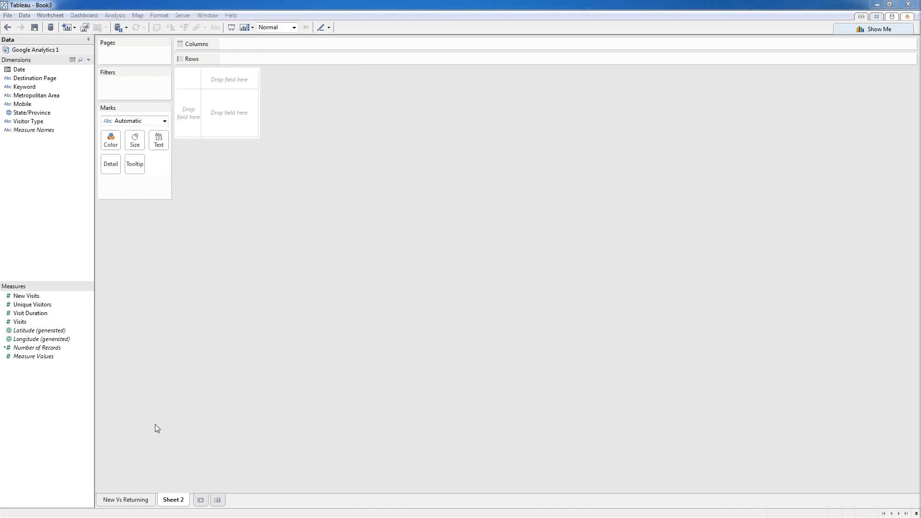
pyautogui.rightClick(175, 499)
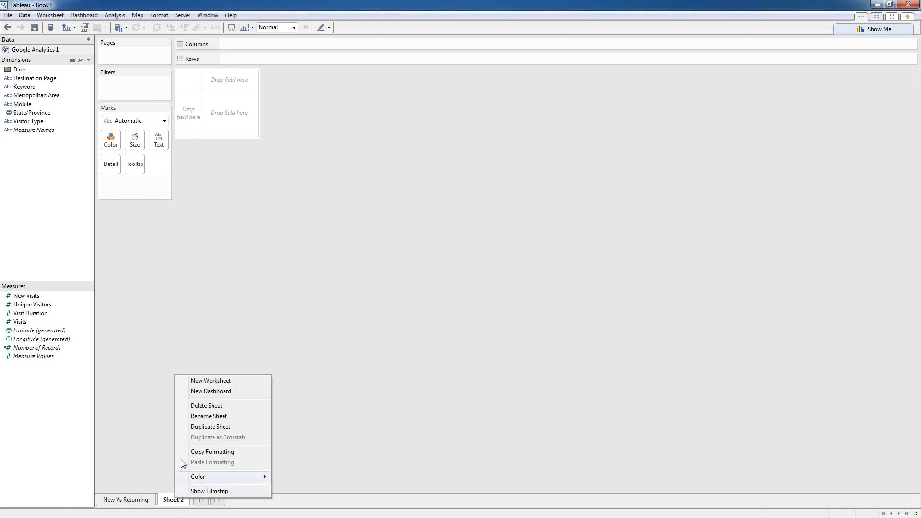
pyautogui.click(220, 416)
pyautogui.write('Viewing Characteristics')
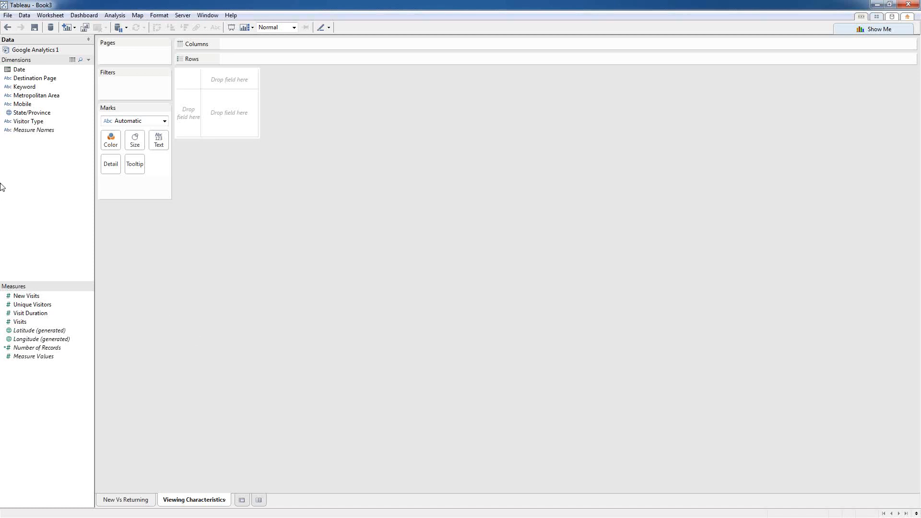
# Step: Place Date on Columns, shown as individual days
pyautogui.moveTo(17, 71); pyautogui.dragTo(258, 44)
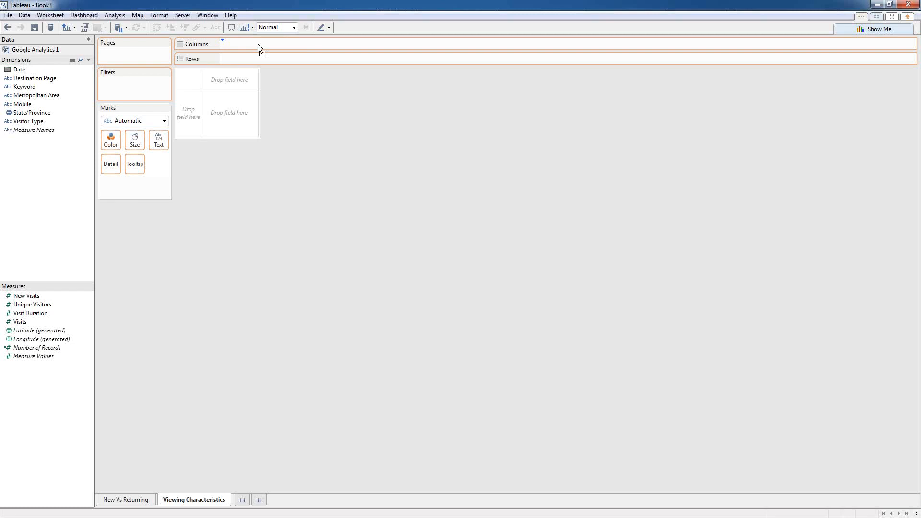
pyautogui.moveTo(258, 45); pyautogui.dragTo(258, 44)
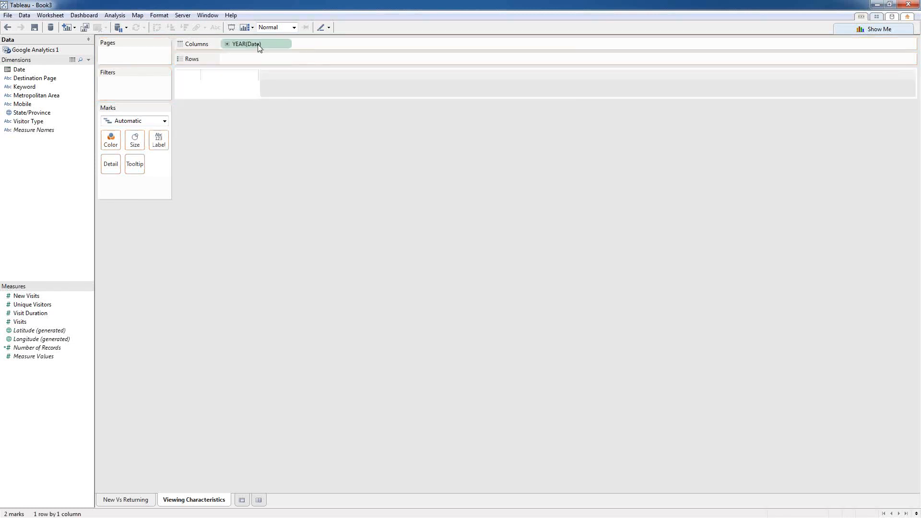
pyautogui.rightClick(239, 44)
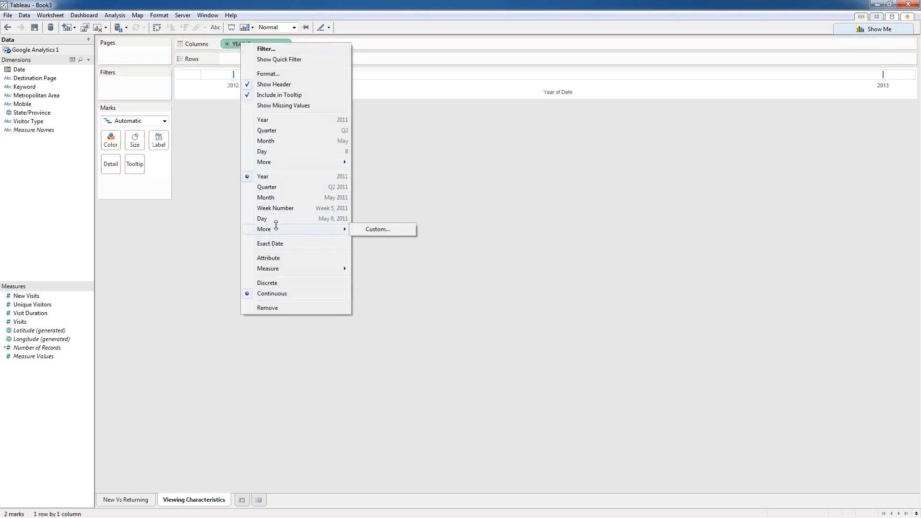
pyautogui.click(276, 220)
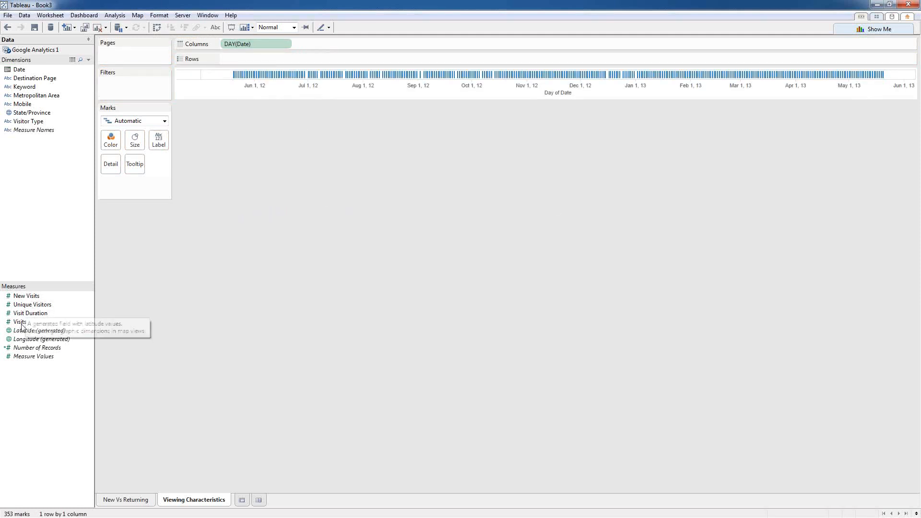
# Step: Plot Unique Visitors on Rows and split the line by Visitor Type colour
pyautogui.moveTo(27, 307); pyautogui.dragTo(252, 59)
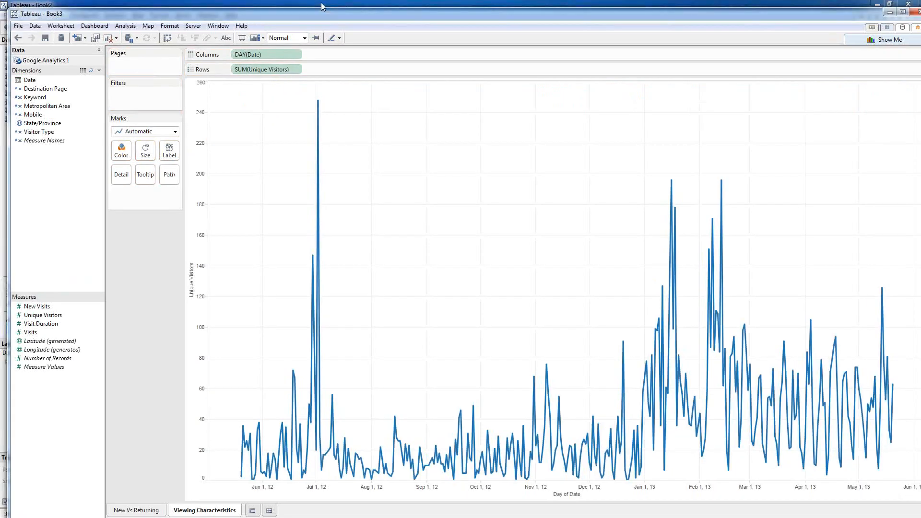
pyautogui.moveTo(322, 6); pyautogui.dragTo(321, 1)
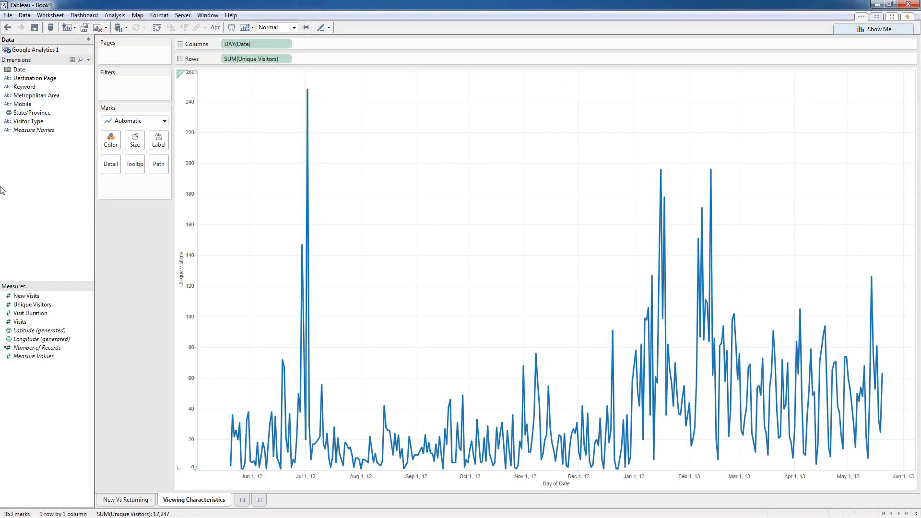
pyautogui.moveTo(22, 126); pyautogui.dragTo(110, 140)
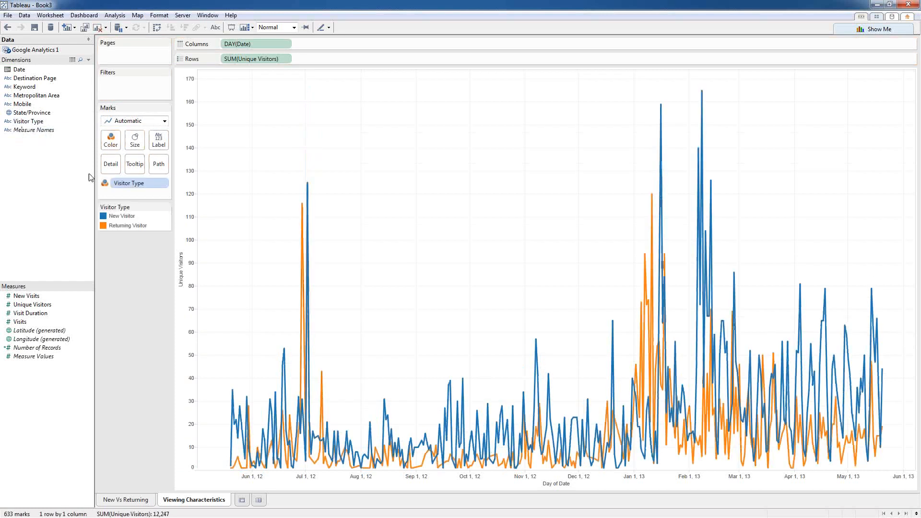
pyautogui.click(262, 59)
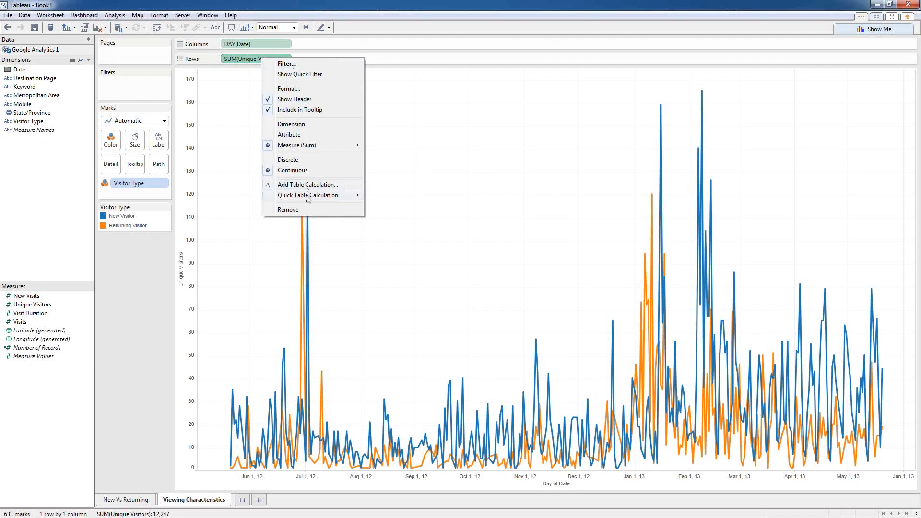
# Step: Make Unique Visitors a moving average of the previous 10 values, null if not enough values
pyautogui.moveTo(308, 196)
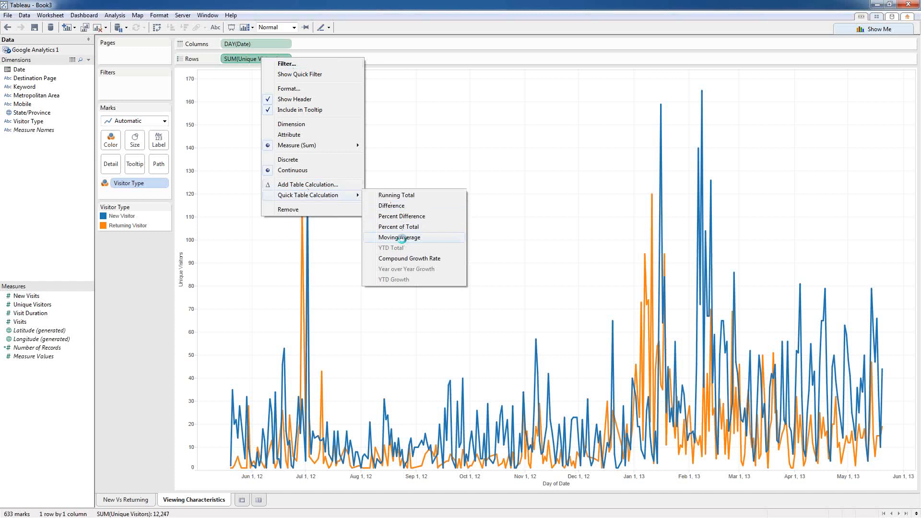
pyautogui.click(398, 237)
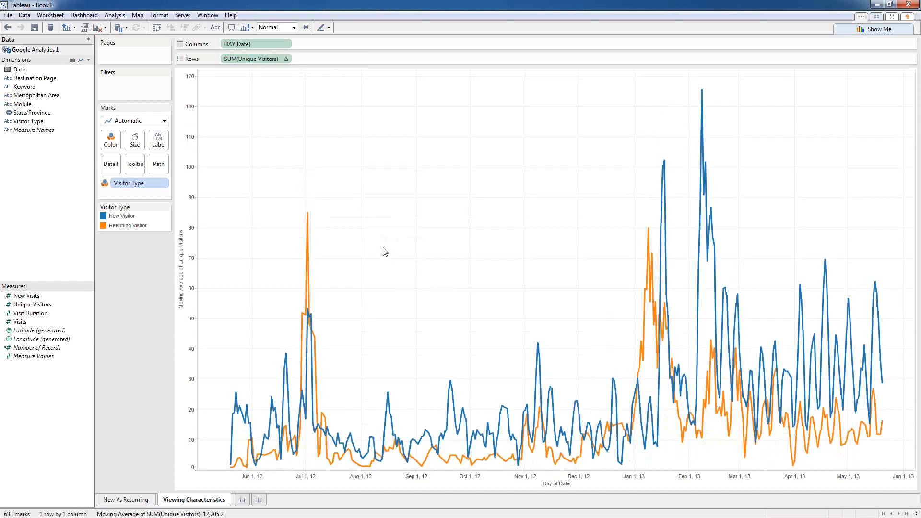
pyautogui.click(288, 59)
pyautogui.click(295, 193)
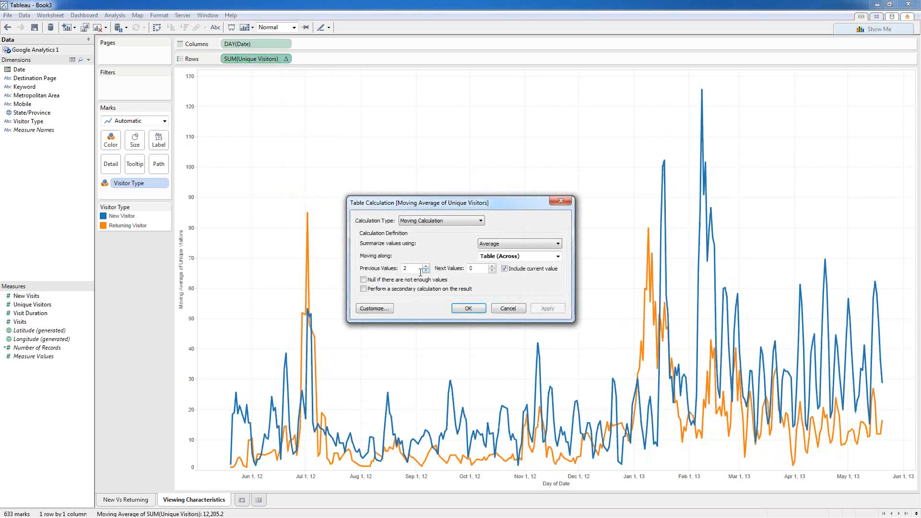
pyautogui.moveTo(413, 272); pyautogui.dragTo(387, 274)
pyautogui.write('10')
pyautogui.click(383, 281)
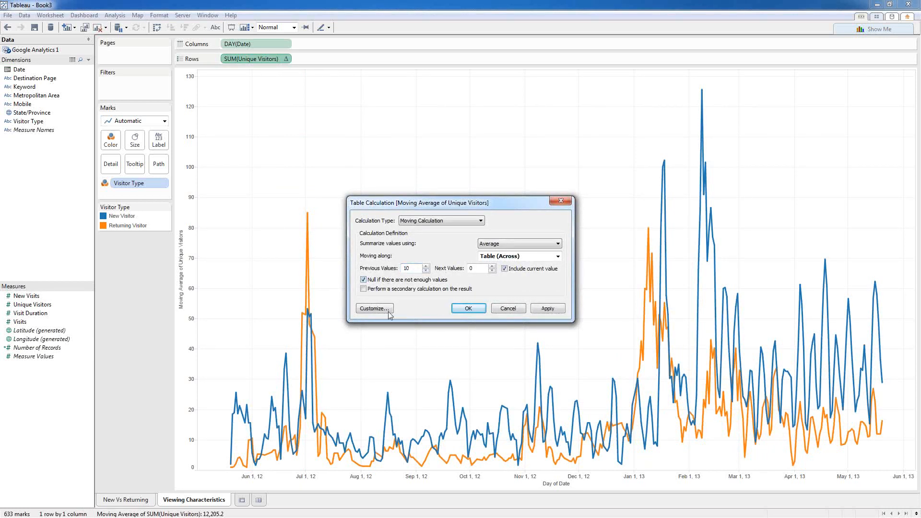
pyautogui.click(465, 314)
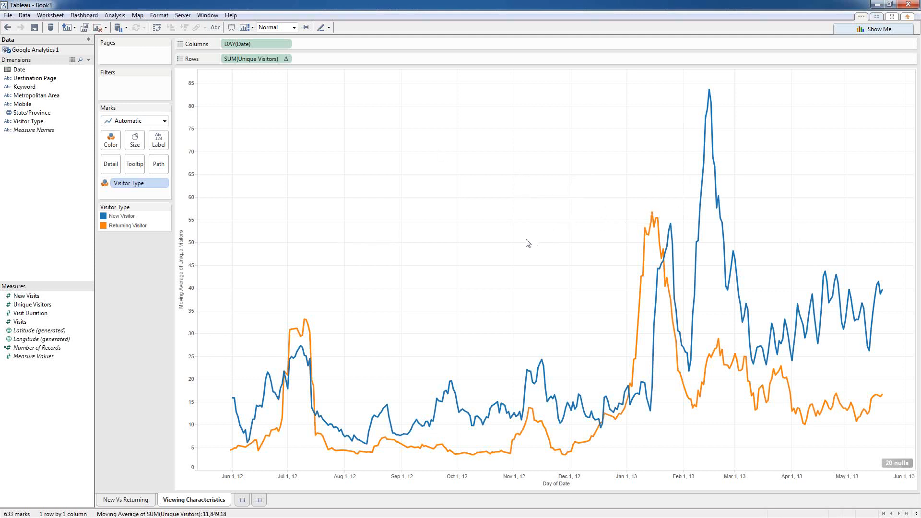
pyautogui.rightClick(30, 313)
pyautogui.press('Escape')
pyautogui.moveTo(29, 313); pyautogui.dragTo(356, 59)
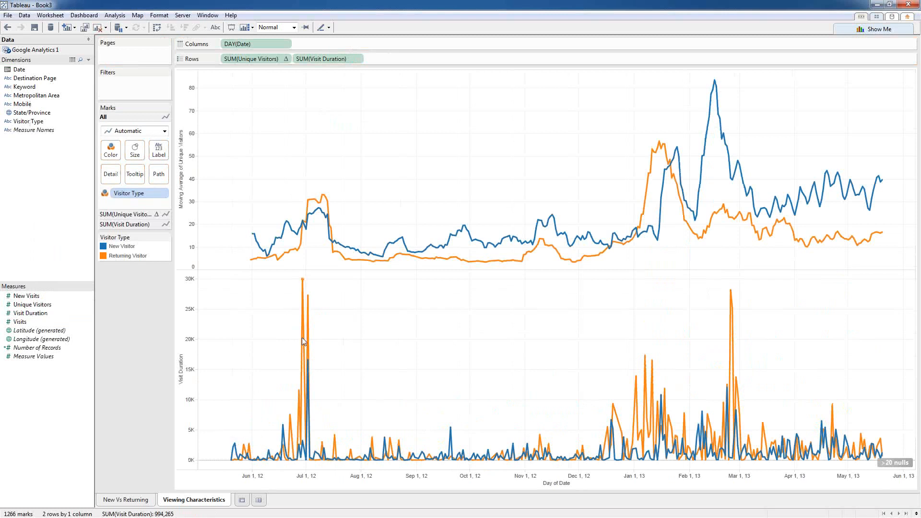
pyautogui.moveTo(303, 339)
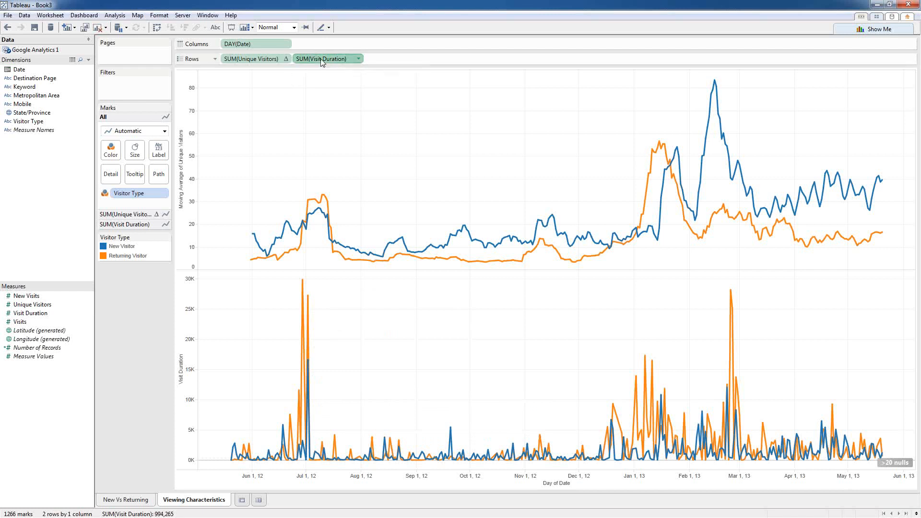
pyautogui.moveTo(320, 58); pyautogui.dragTo(48, 397)
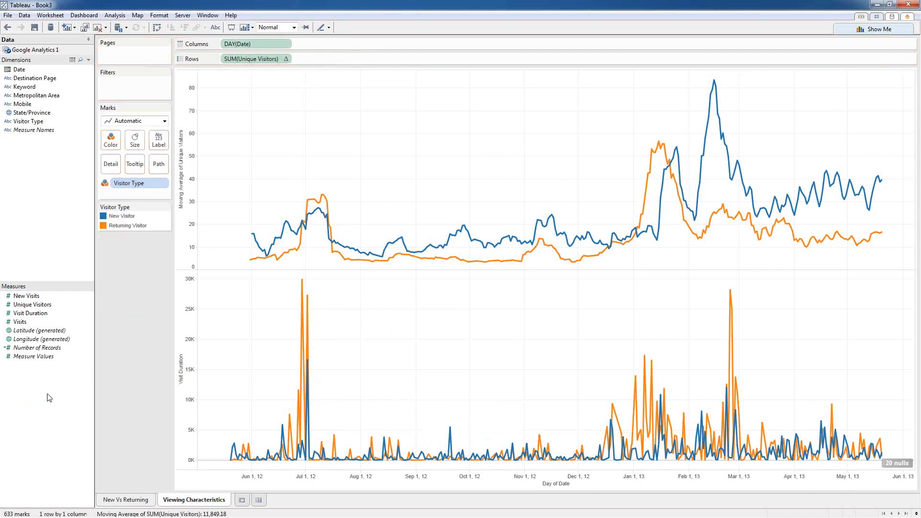
# Step: Create calculated field 'Visit Duration Mins' as (SUM([Visit Duration])/SUM([Visits]))/60
pyautogui.rightClick(25, 314)
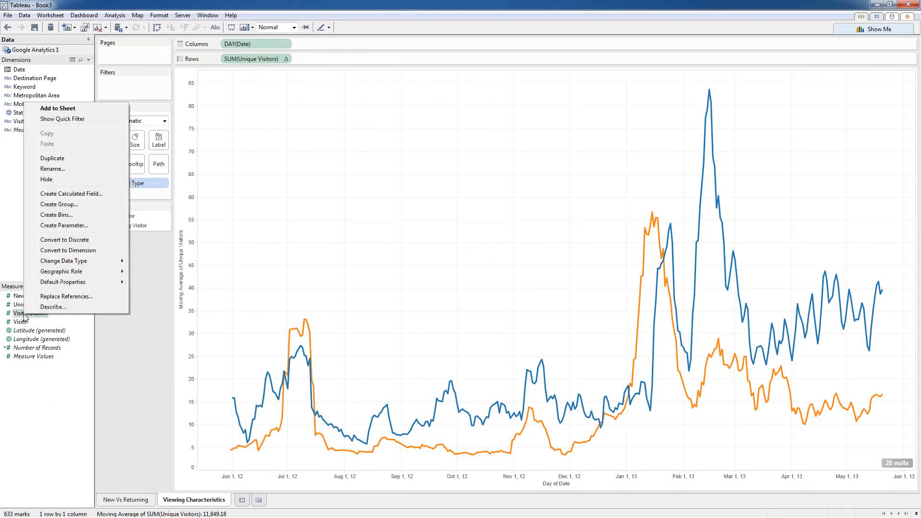
pyautogui.click(76, 193)
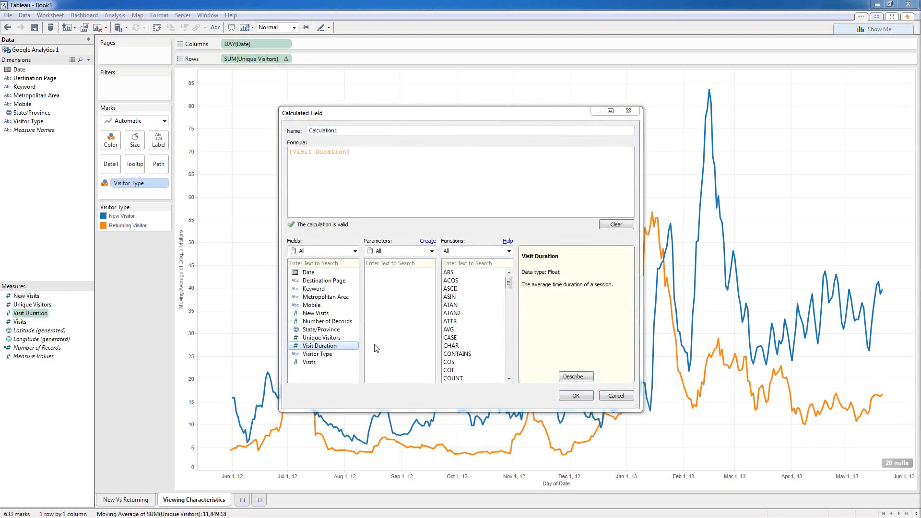
pyautogui.moveTo(364, 154); pyautogui.dragTo(244, 139)
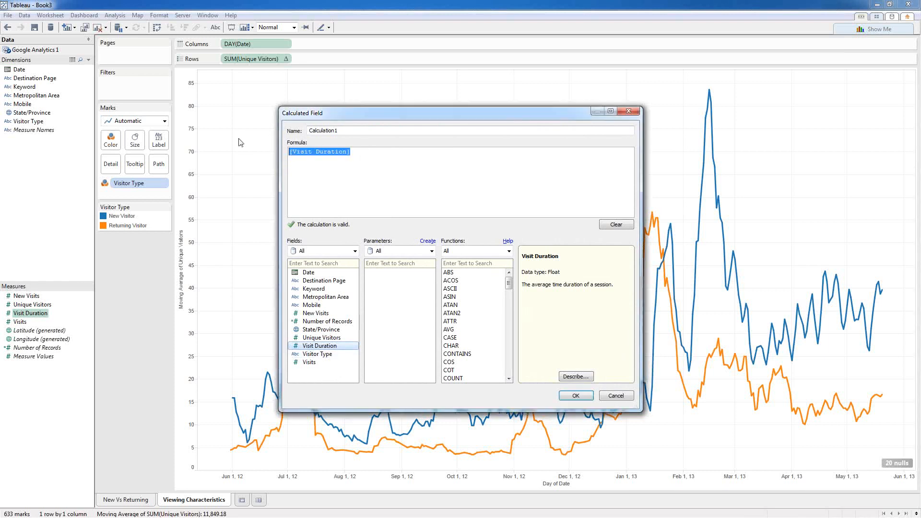
pyautogui.write('(SUM([Visit Duration])/SUM([Visits]))/60')
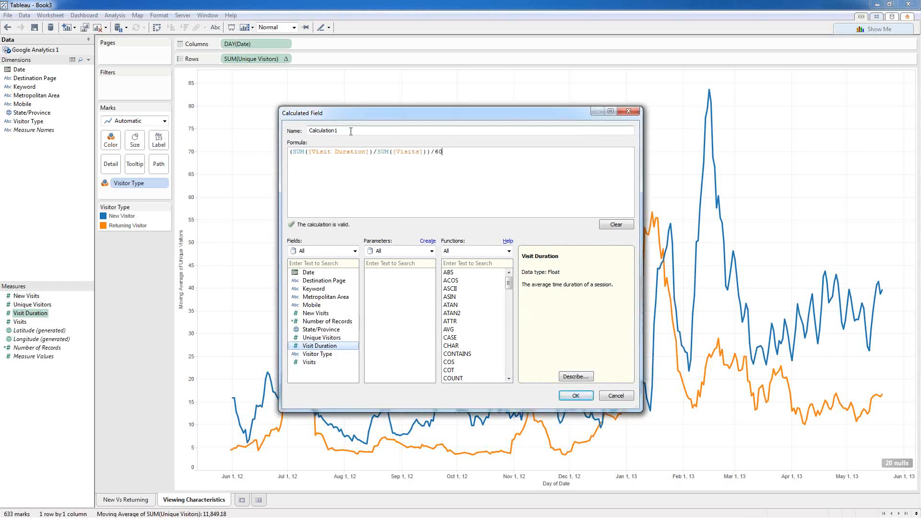
pyautogui.doubleClick(350, 131)
pyautogui.write('Visi')
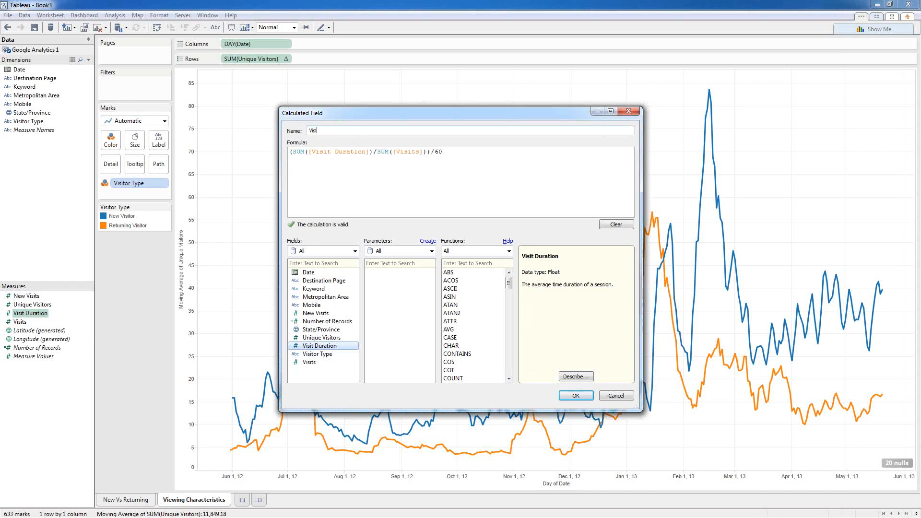
pyautogui.write('t Duration')
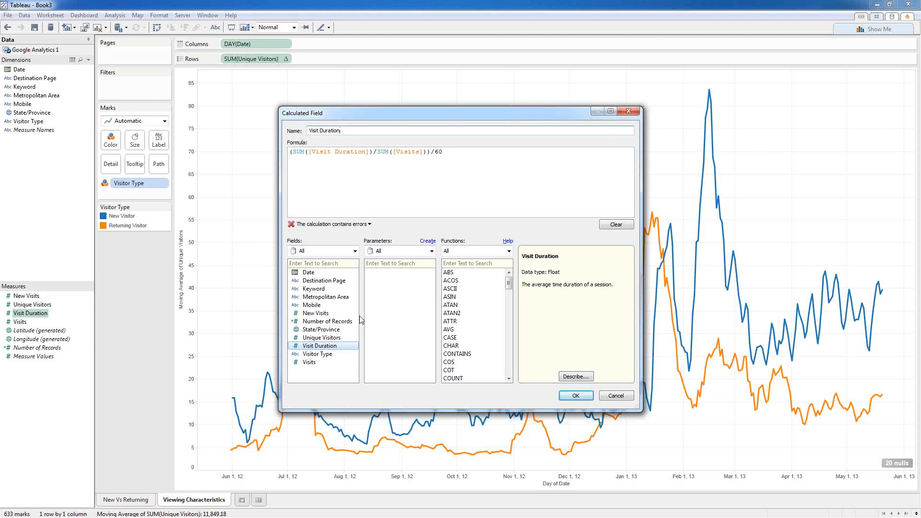
pyautogui.write('Mins')
pyautogui.moveTo(292, 152)
pyautogui.mouseDown()
pyautogui.moveTo(442, 152)
pyautogui.moveTo(292, 146)
pyautogui.mouseUp()
pyautogui.click(422, 153)
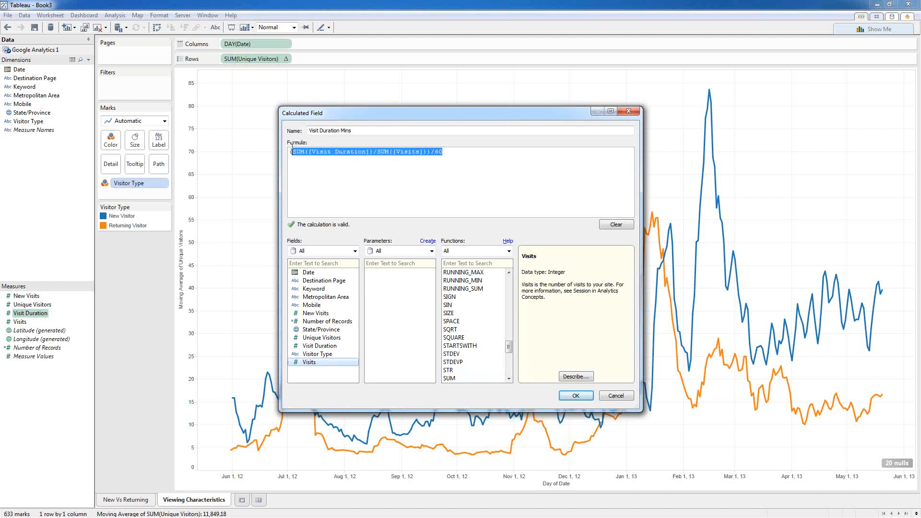
pyautogui.click(301, 157)
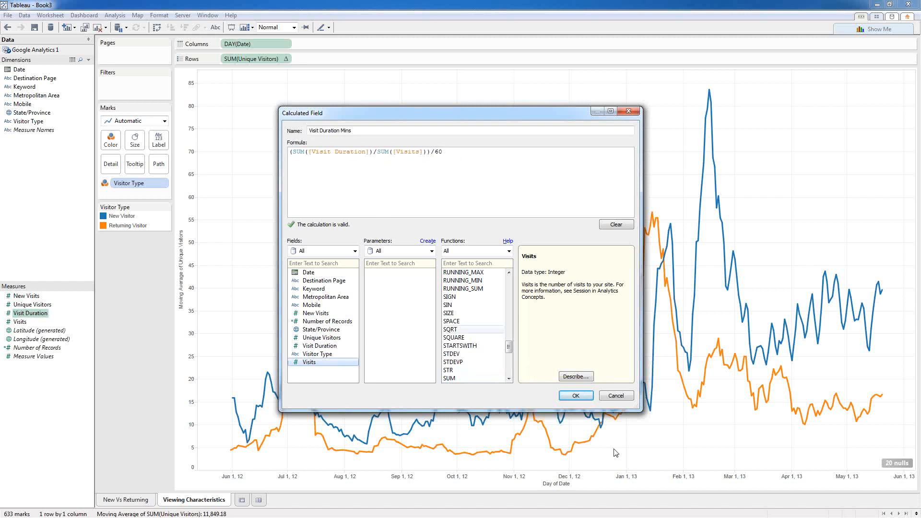
pyautogui.click(568, 398)
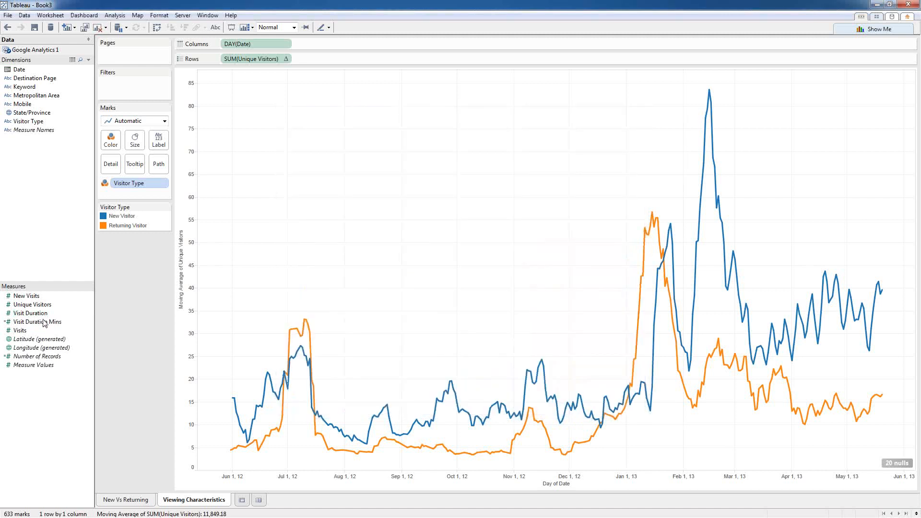
# Step: Add Visit Duration Mins to Rows as a moving average quick table calculation
pyautogui.moveTo(43, 323); pyautogui.dragTo(333, 60)
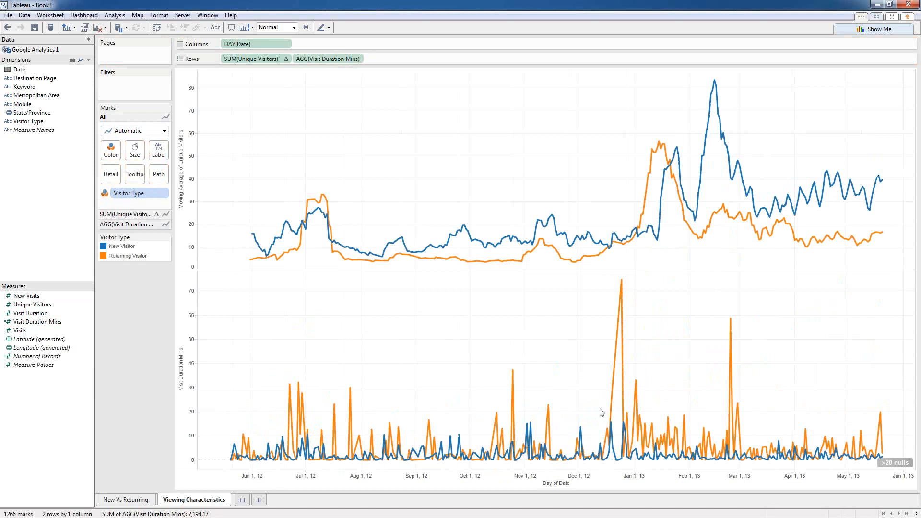
pyautogui.rightClick(453, 382)
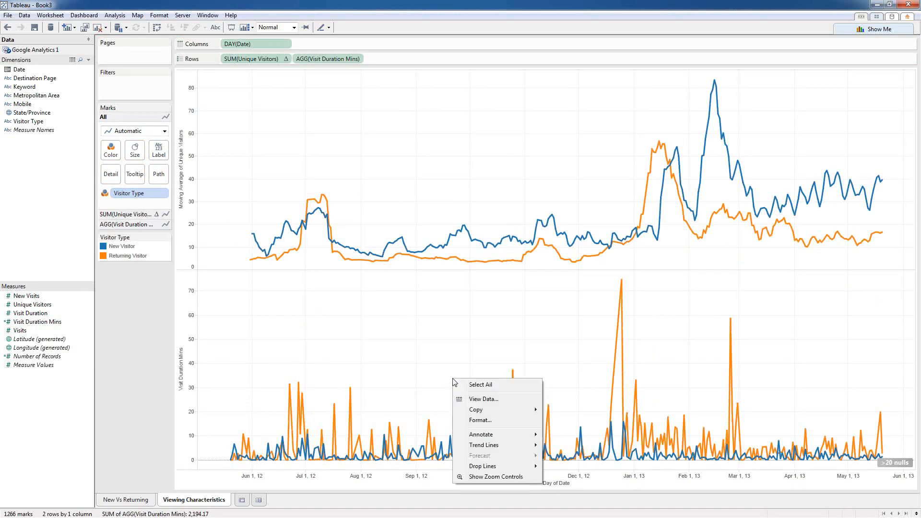
pyautogui.rightClick(319, 61)
pyautogui.moveTo(385, 163)
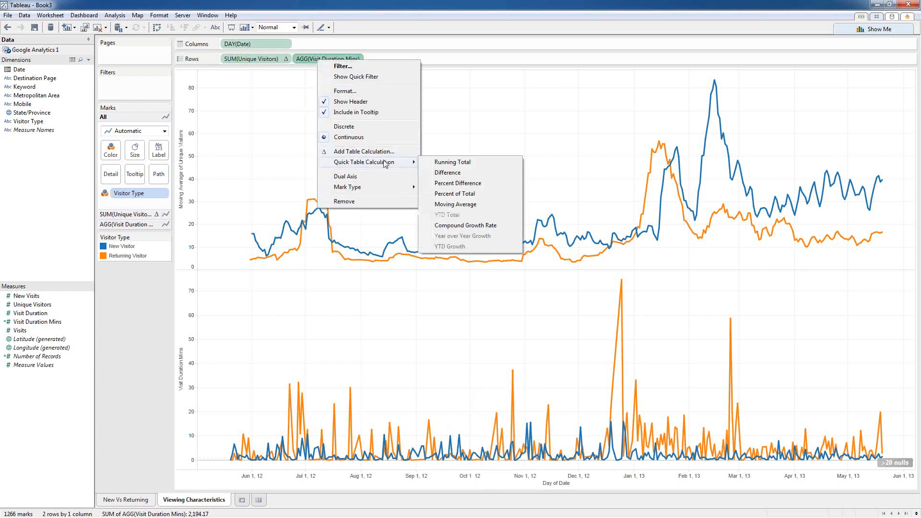
pyautogui.click(448, 204)
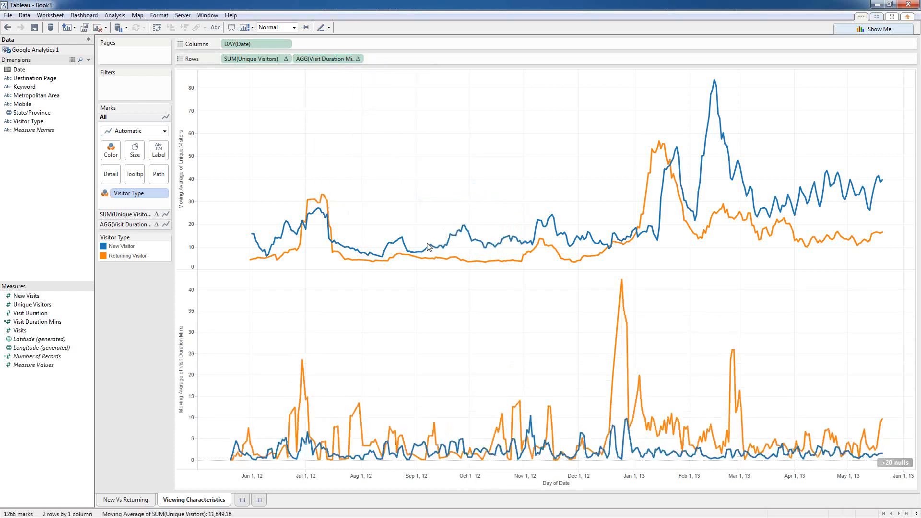
# Step: Set the Visit Duration Mins moving average to 10 previous values, null if not enough values
pyautogui.rightClick(331, 57)
pyautogui.click(377, 161)
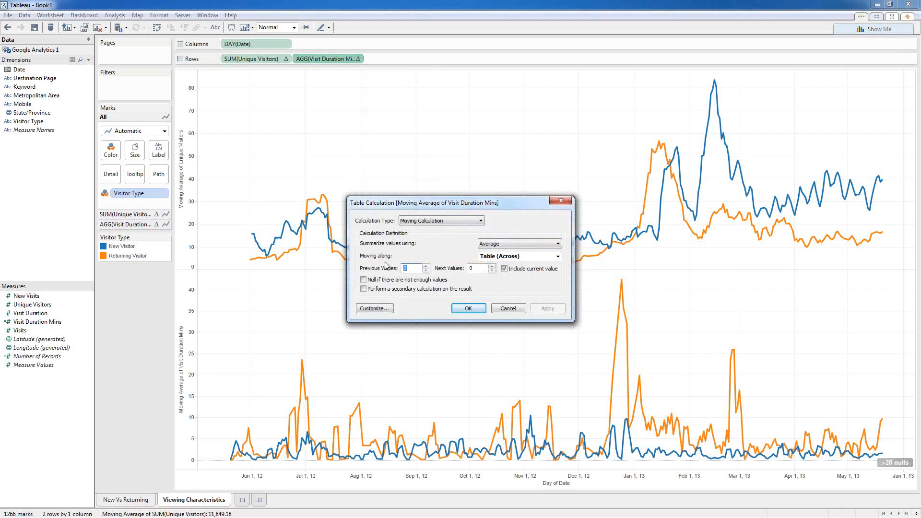
pyautogui.write('10')
pyautogui.click(396, 282)
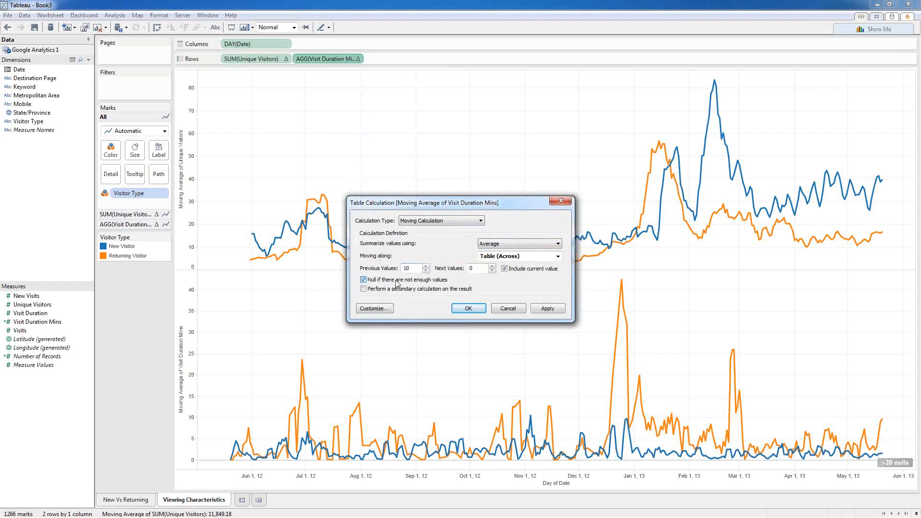
pyautogui.click(459, 309)
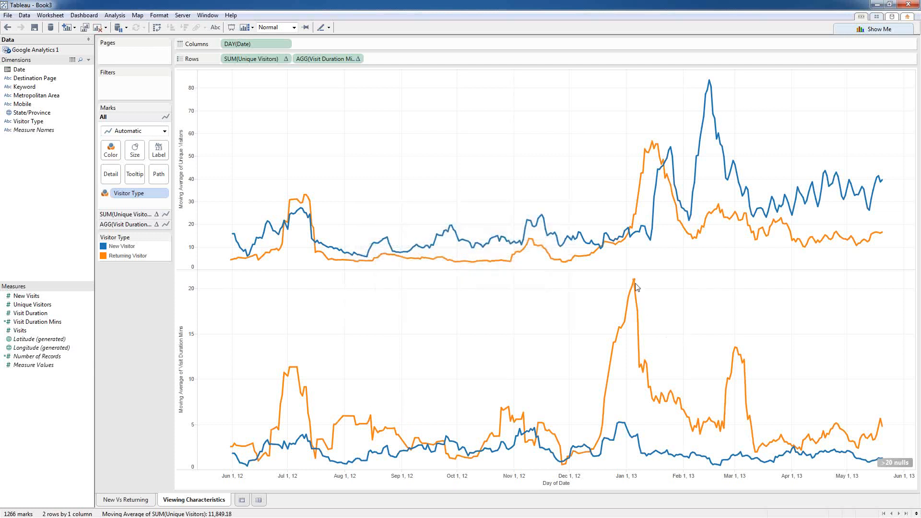
pyautogui.moveTo(635, 288)
pyautogui.moveTo(863, 446)
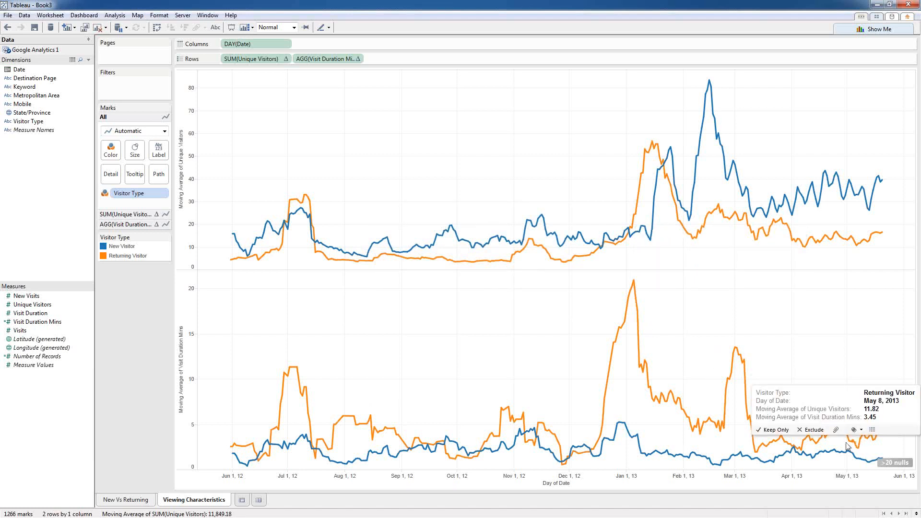
pyautogui.moveTo(708, 85)
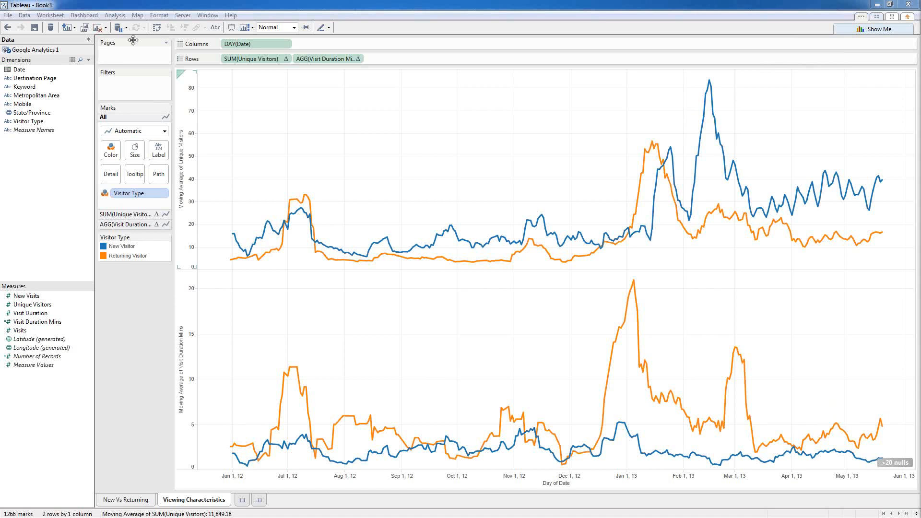
# Step: View Book2's Viewers dashboard, then bring Book3 back to full size
pyautogui.moveTo(185, 6); pyautogui.dragTo(249, 286)
pyautogui.click(159, 8)
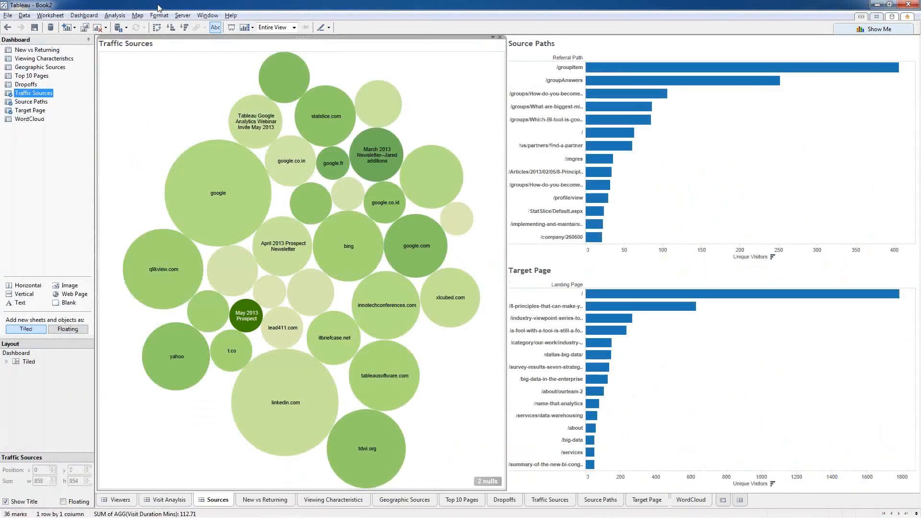
pyautogui.click(123, 500)
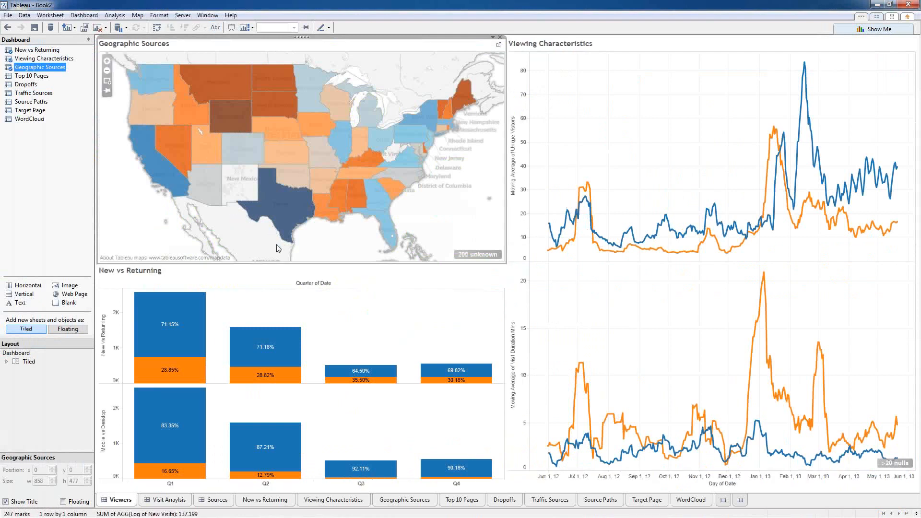
pyautogui.hotkey('alt', 'Tab')
pyautogui.moveTo(372, 287); pyautogui.dragTo(324, 1)
# Step: Add a new worksheet named 'Geography'
pyautogui.click(242, 500)
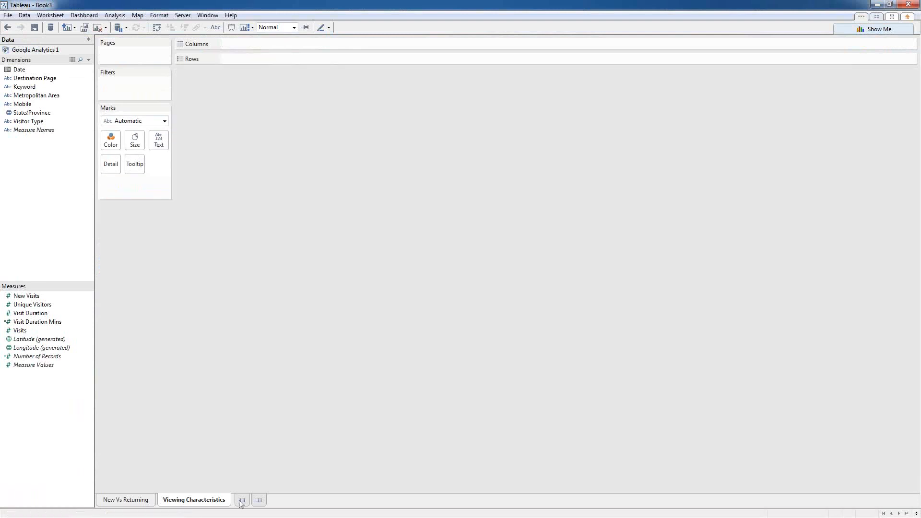
pyautogui.rightClick(247, 500)
pyautogui.click(276, 419)
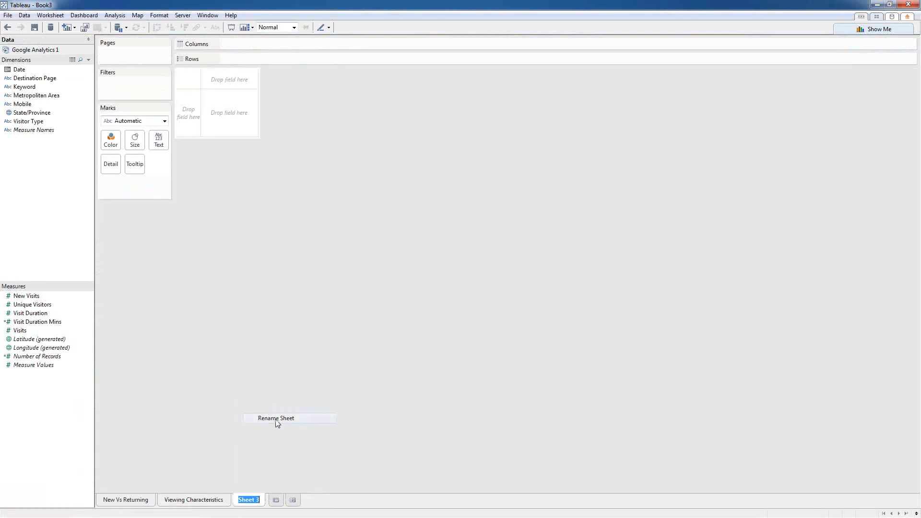
pyautogui.write('Geography')
pyautogui.press('Return')
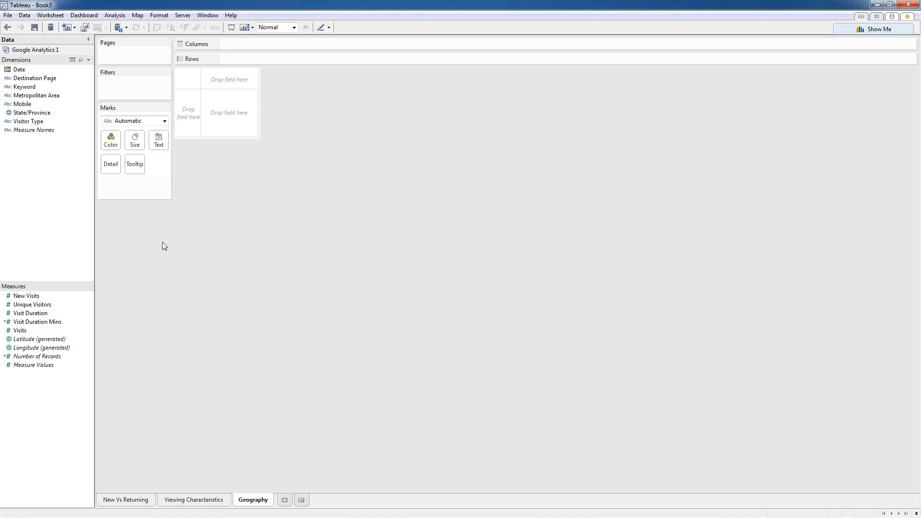
# Step: Map State/Province and exclude Hawaii from the map
pyautogui.click(24, 112)
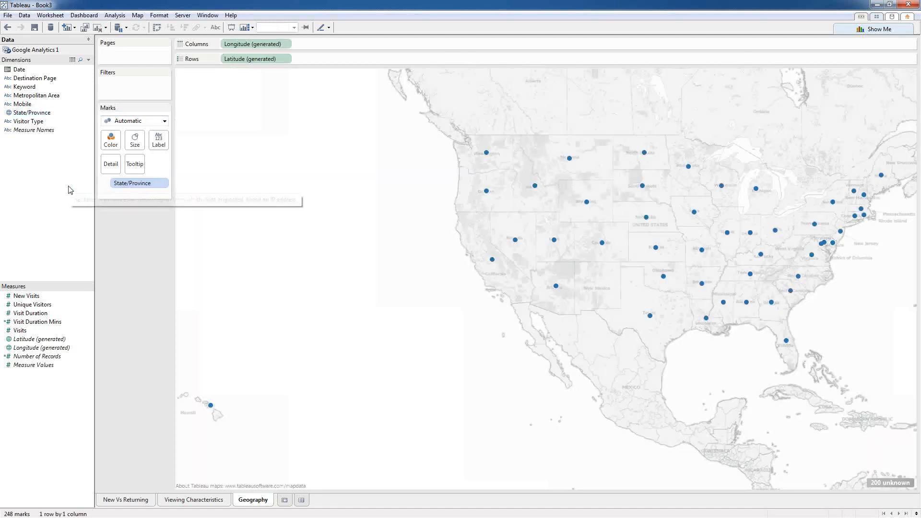
pyautogui.rightClick(210, 406)
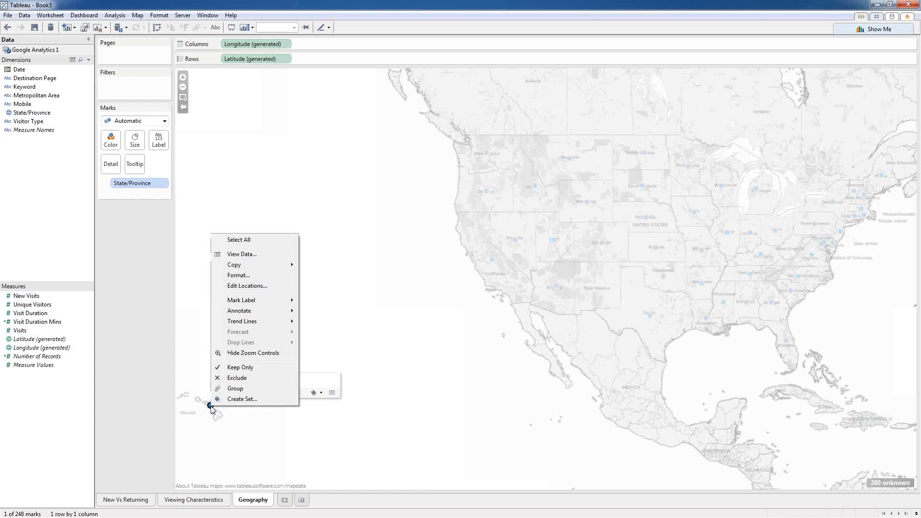
pyautogui.click(237, 378)
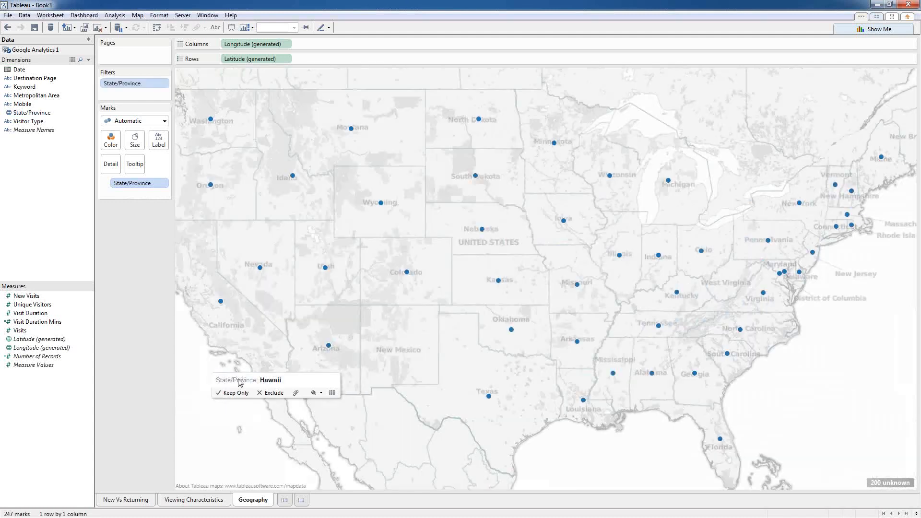
# Step: Switch the marks to Filled Map and colour the states by SUM(Visits)
pyautogui.click(164, 121)
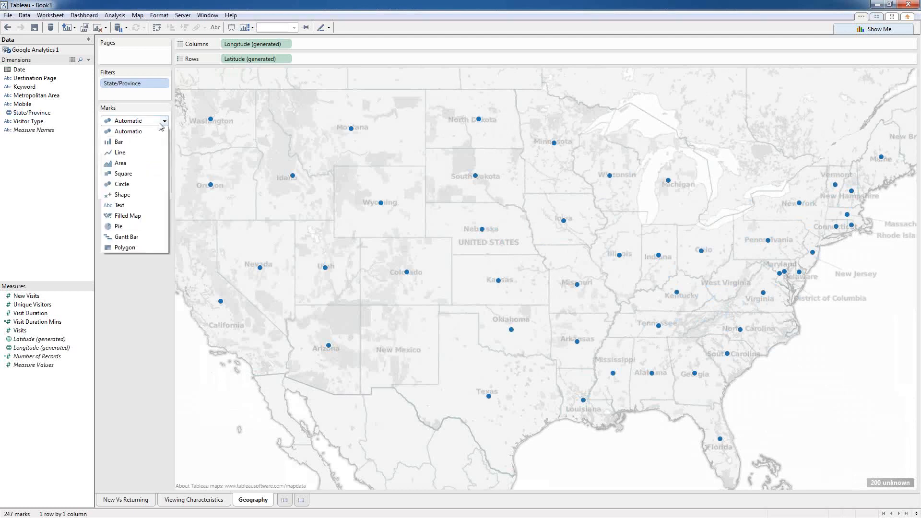
pyautogui.click(133, 216)
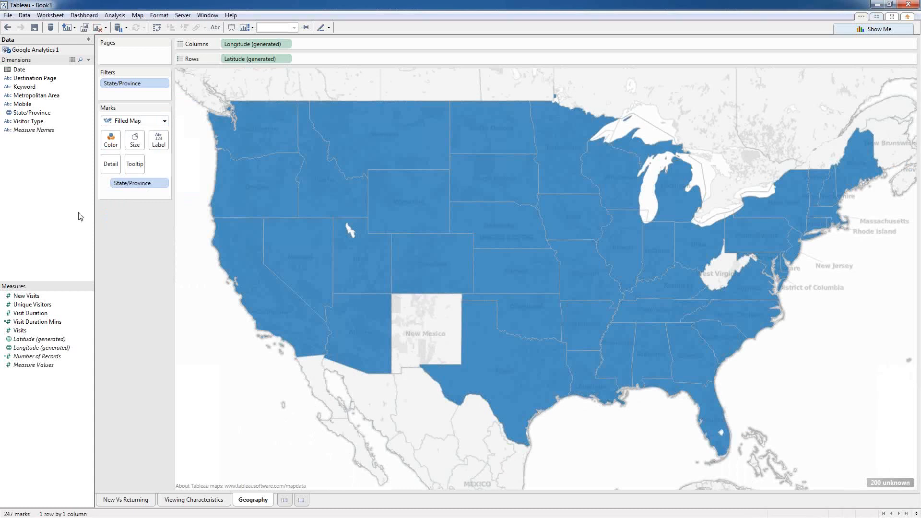
pyautogui.click(20, 330)
pyautogui.doubleClick(20, 330)
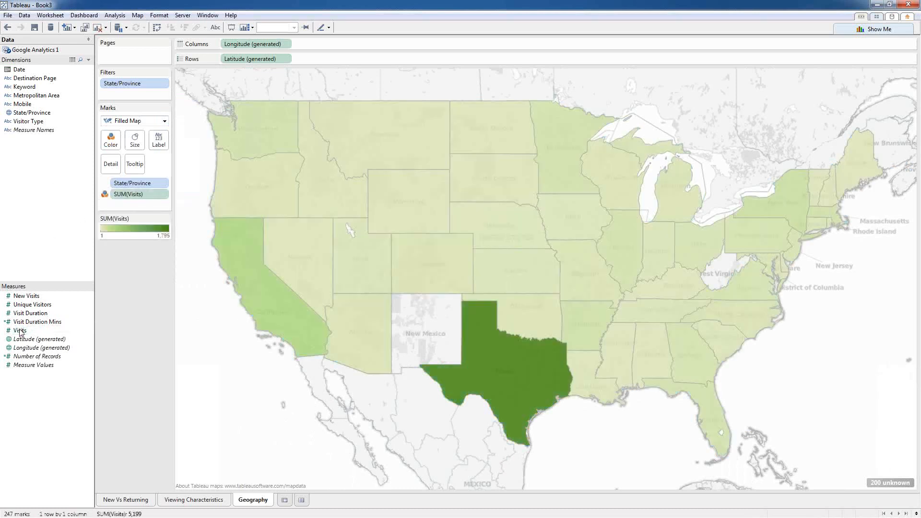
# Step: Recolour the Visits legend with the Orange-Blue Diverging palette
pyautogui.moveTo(530, 383)
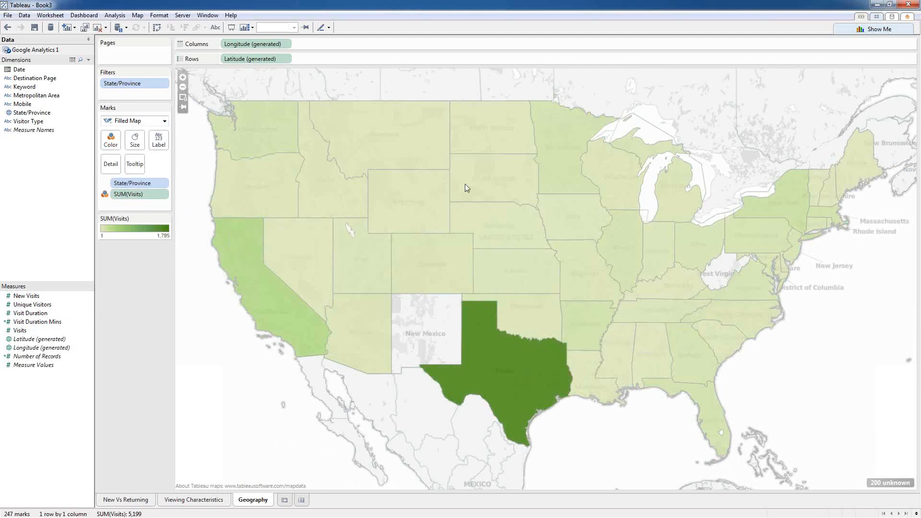
pyautogui.click(165, 218)
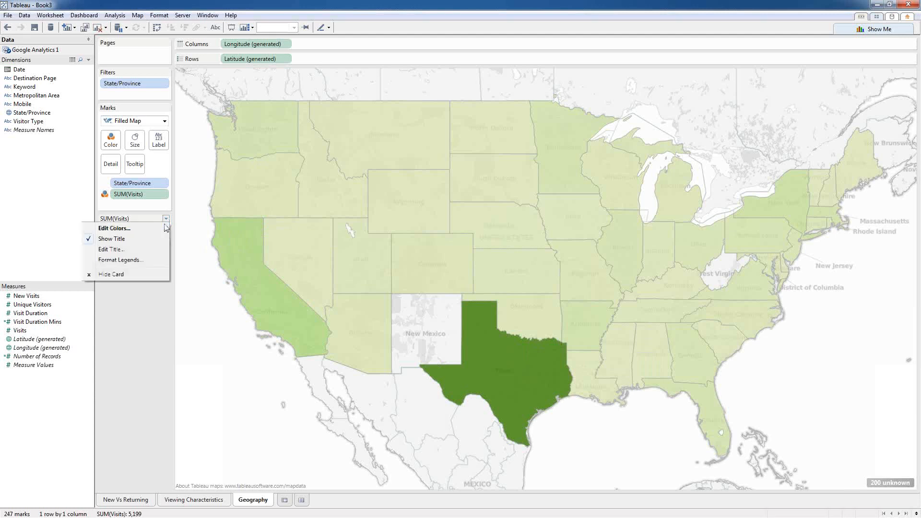
pyautogui.click(135, 232)
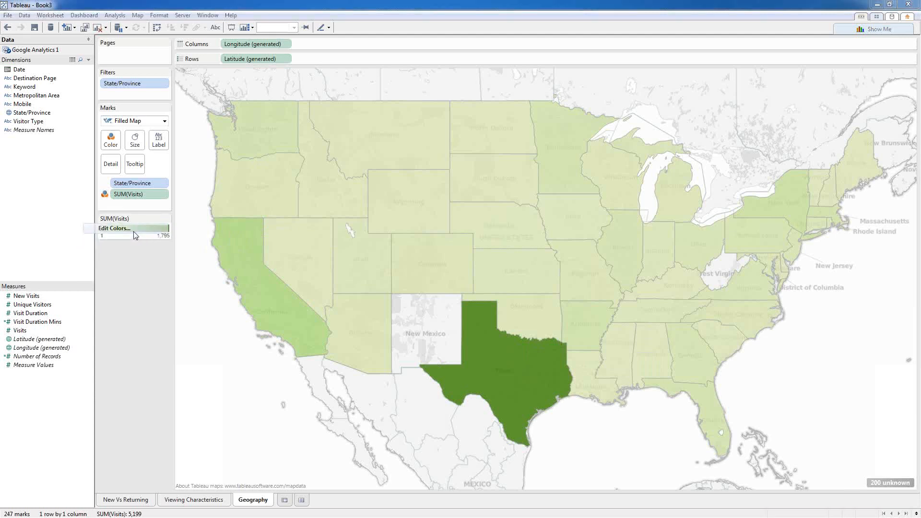
pyautogui.click(519, 231)
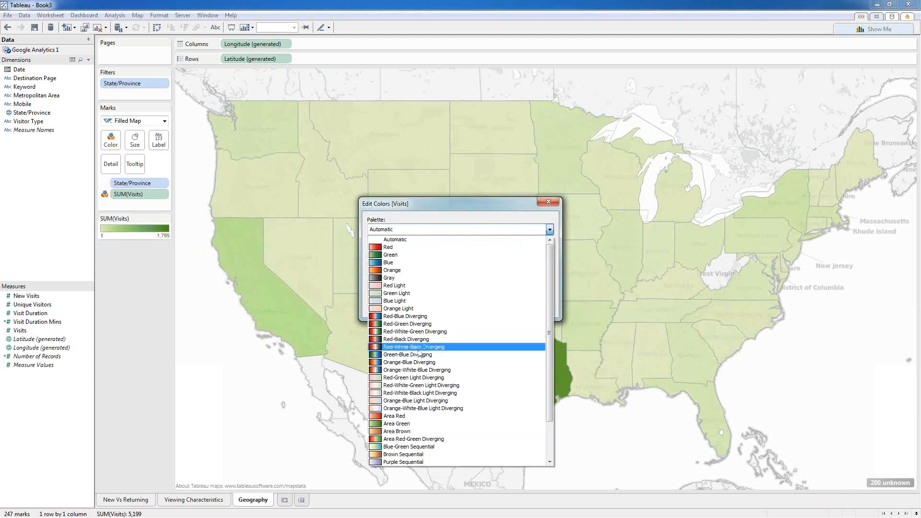
pyautogui.click(413, 365)
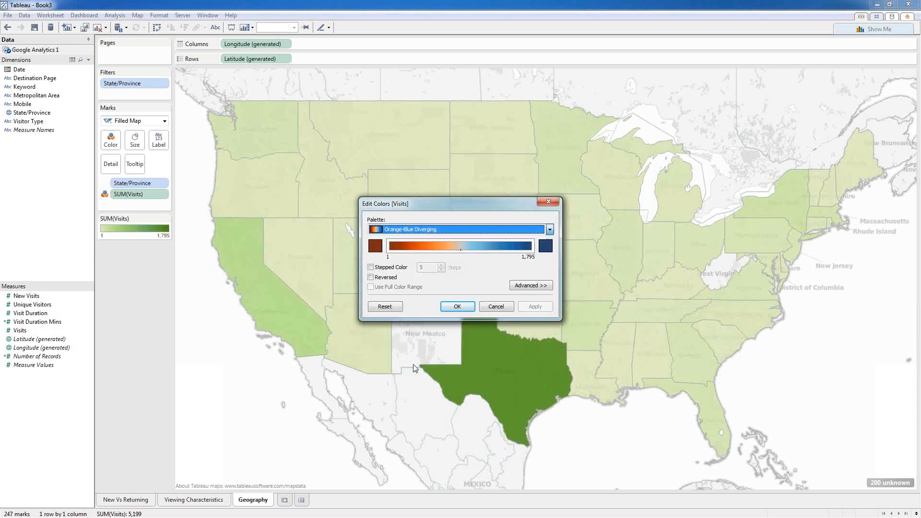
pyautogui.click(455, 307)
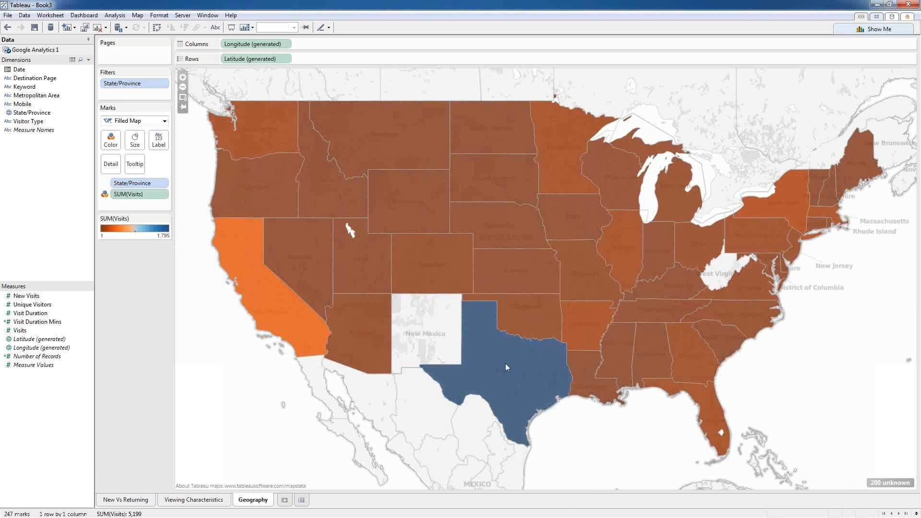
pyautogui.moveTo(511, 358)
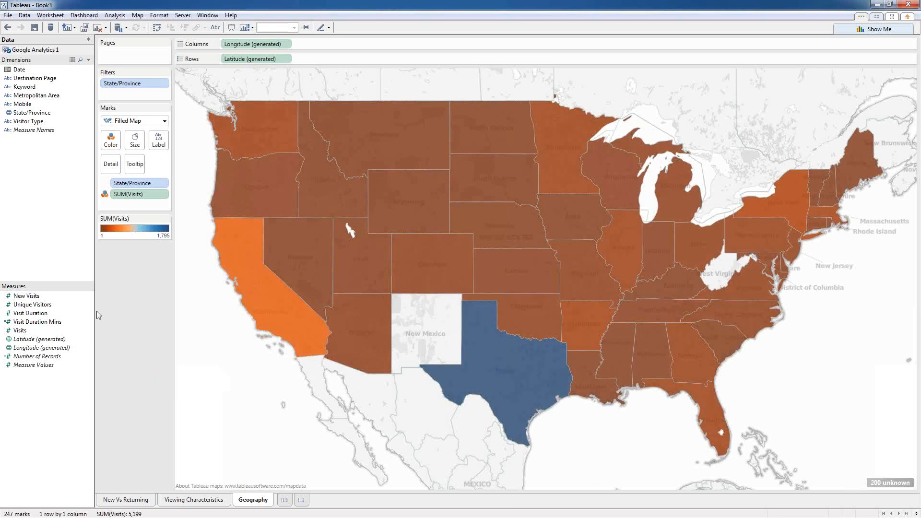
pyautogui.rightClick(19, 331)
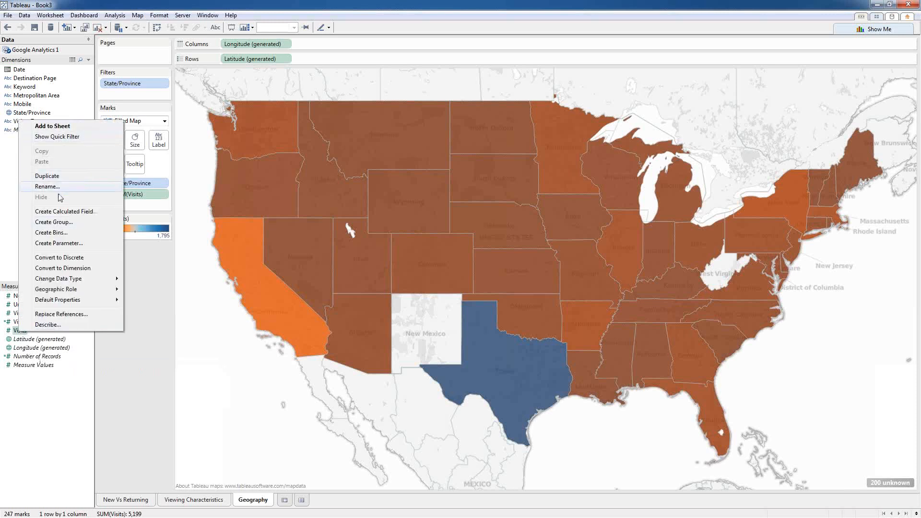
# Step: Create a calculated field with formula LOG(SUM([Visits])) and name it Log Of Visits
pyautogui.click(57, 212)
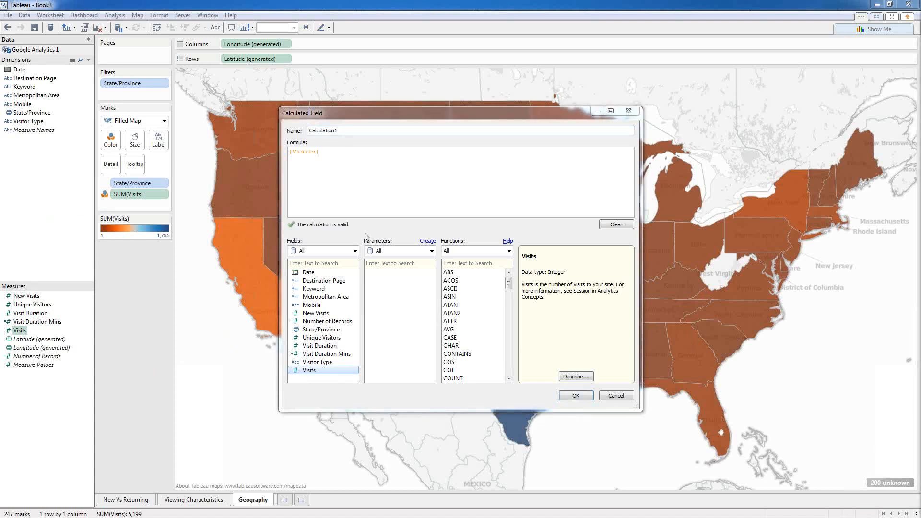
pyautogui.click(334, 154)
pyautogui.hotkey('ctrl', 'a')
pyautogui.write('LOG(SUM([New Visits]))')
pyautogui.click(339, 154)
pyautogui.press('BackSpace')
pyautogui.press('BackSpace')
pyautogui.press('BackSpace')
pyautogui.press('Delete')
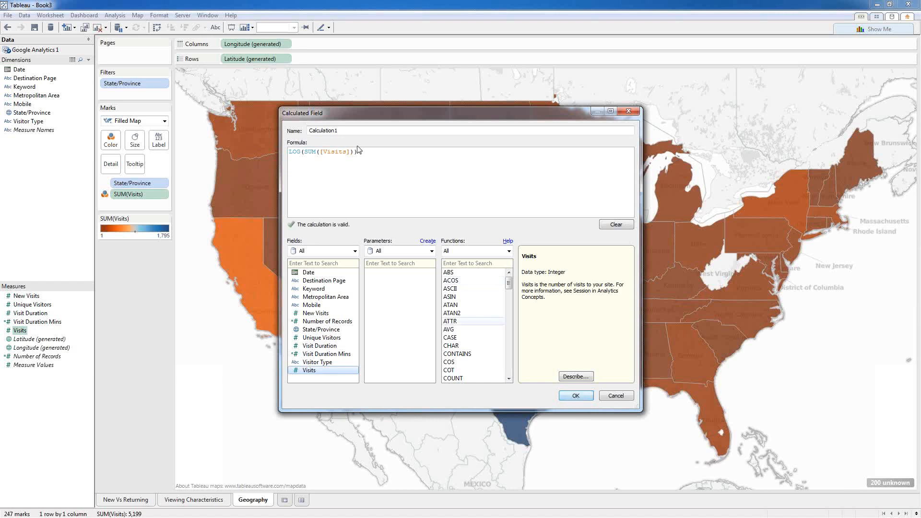
pyautogui.moveTo(350, 126); pyautogui.dragTo(296, 125)
pyautogui.write('Log Of Visits')
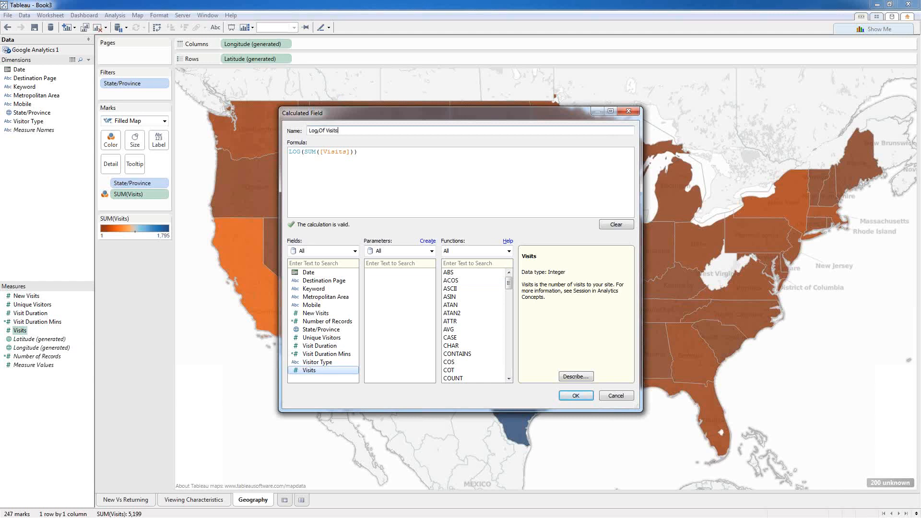
pyautogui.press('Return')
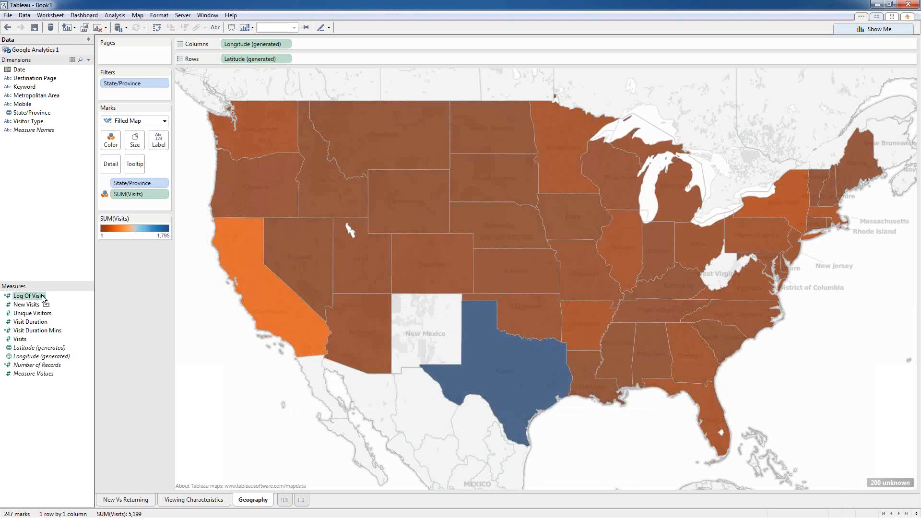
# Step: Put Log Of Visits on Color with Orange-Blue Diverging, ranging 0.000 to 3.254
pyautogui.moveTo(42, 298); pyautogui.dragTo(114, 144)
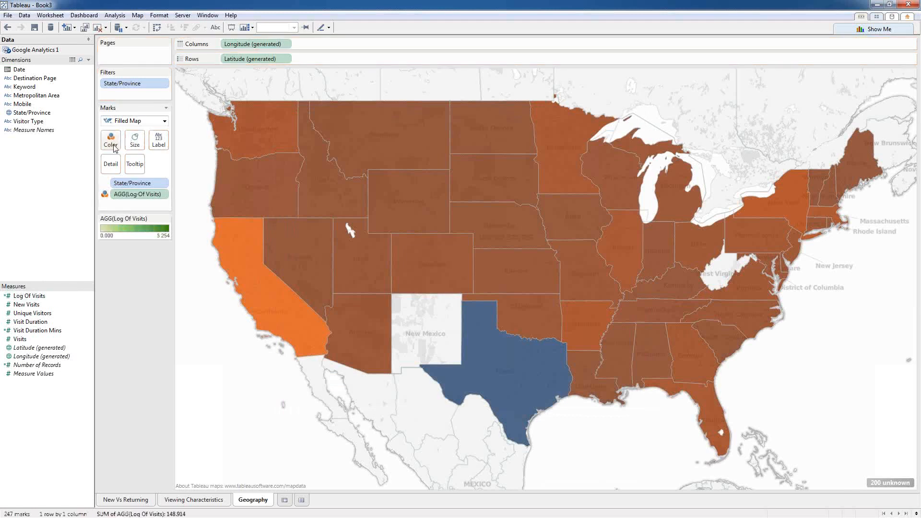
pyautogui.rightClick(134, 227)
pyautogui.click(143, 228)
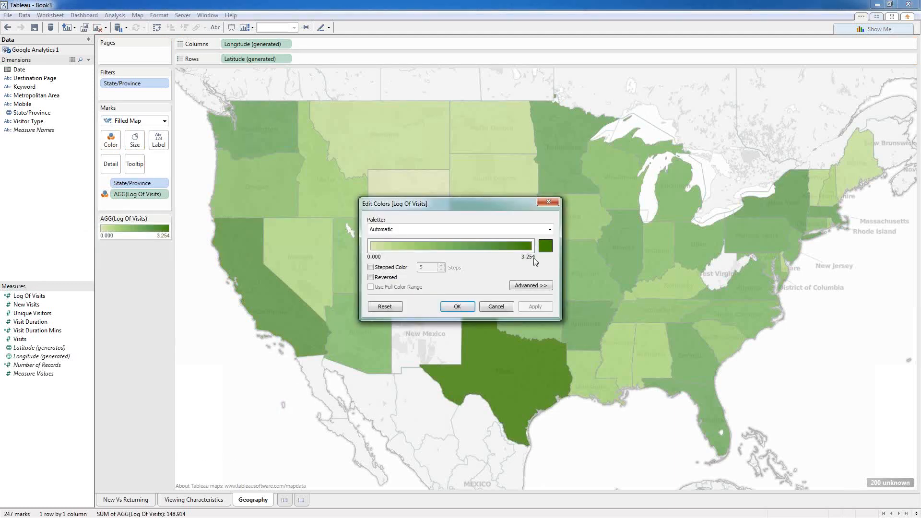
pyautogui.click(549, 229)
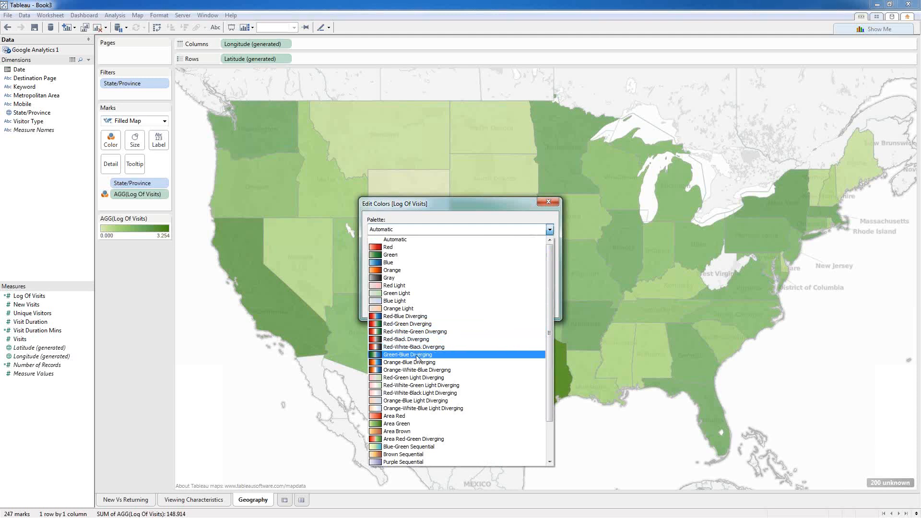
pyautogui.click(415, 367)
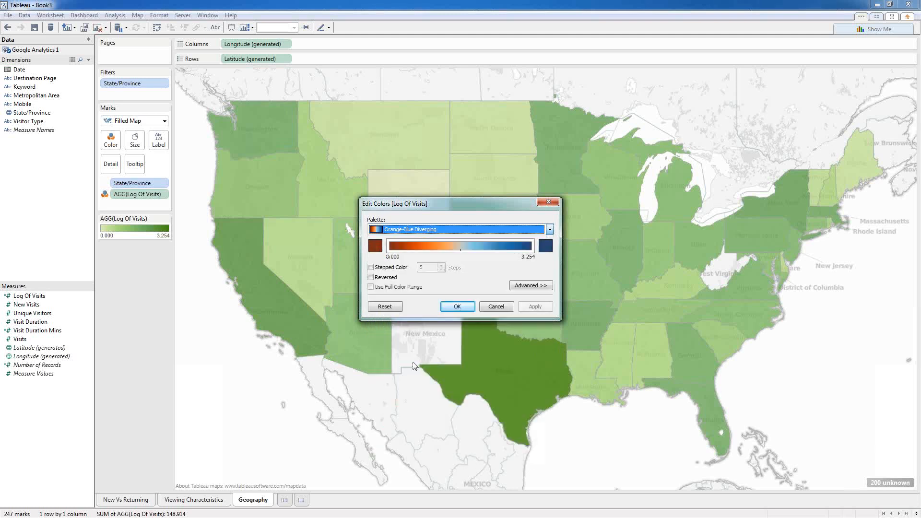
pyautogui.click(457, 306)
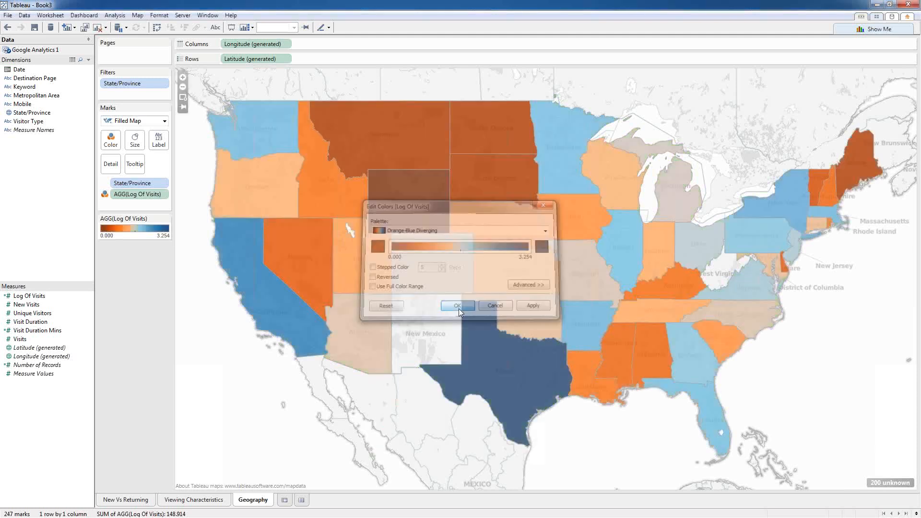
pyautogui.moveTo(492, 379)
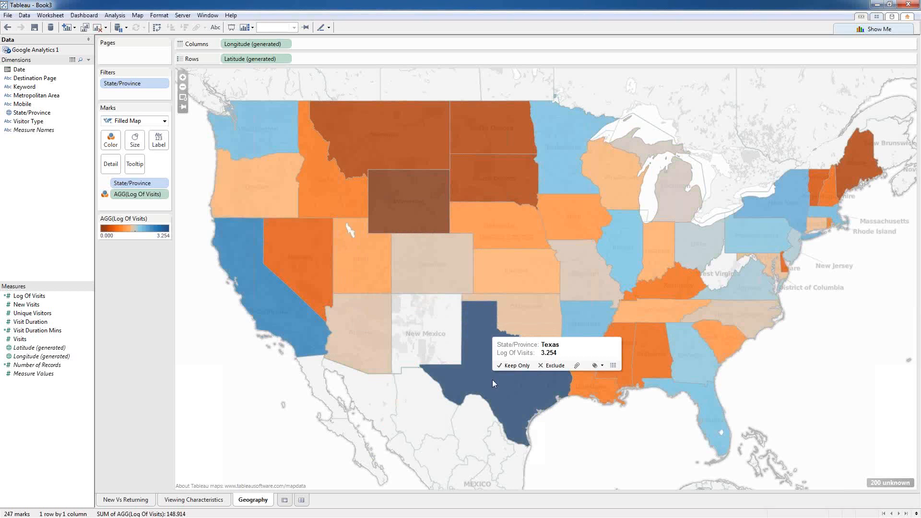
pyautogui.moveTo(249, 285)
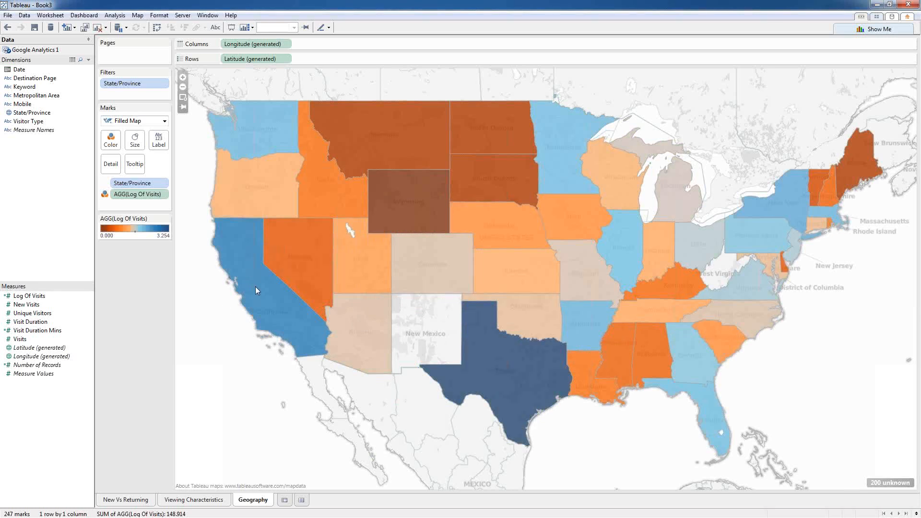
pyautogui.moveTo(780, 196)
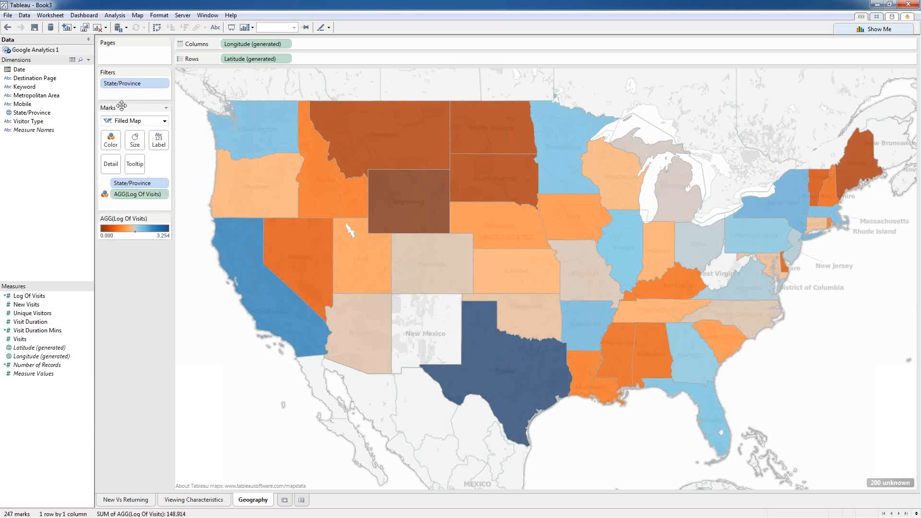
# Step: Add Visits to the map marks and delete the Log Of Visits line from the tooltip
pyautogui.moveTo(20, 339); pyautogui.dragTo(136, 203)
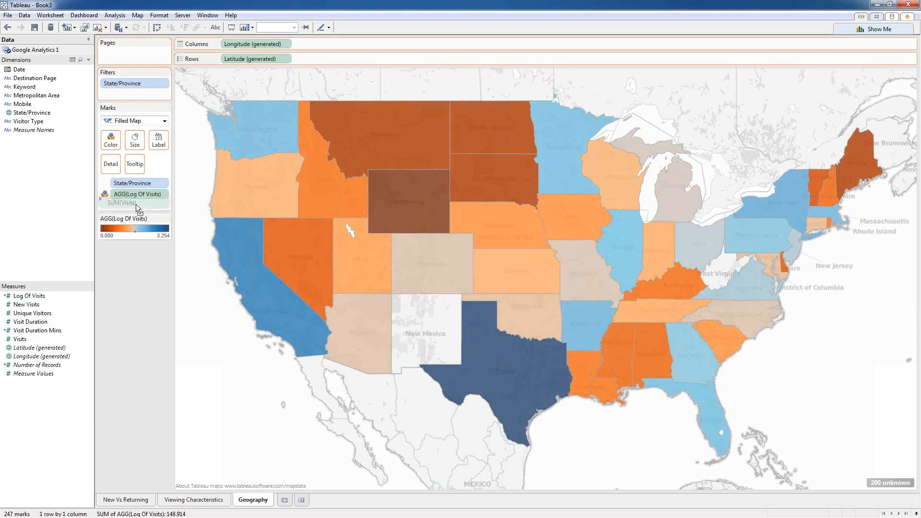
pyautogui.click(57, 17)
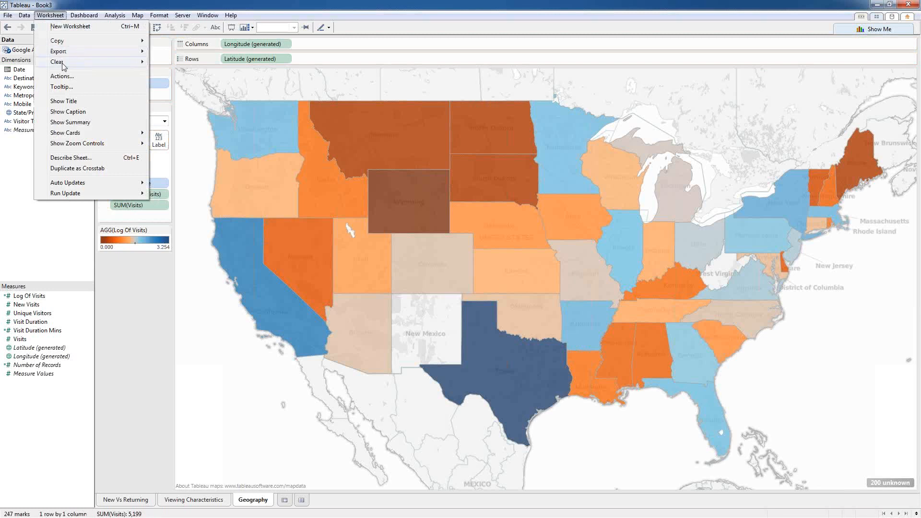
pyautogui.click(67, 86)
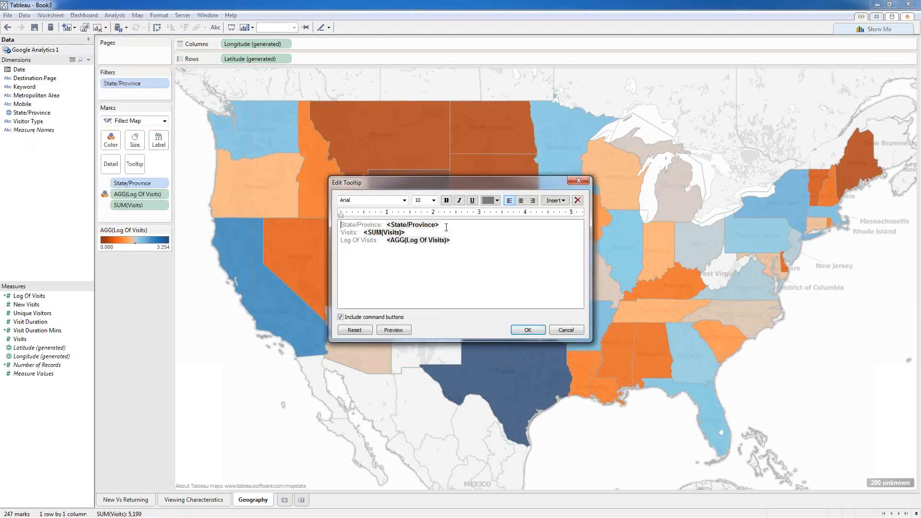
pyautogui.moveTo(467, 240); pyautogui.dragTo(339, 240)
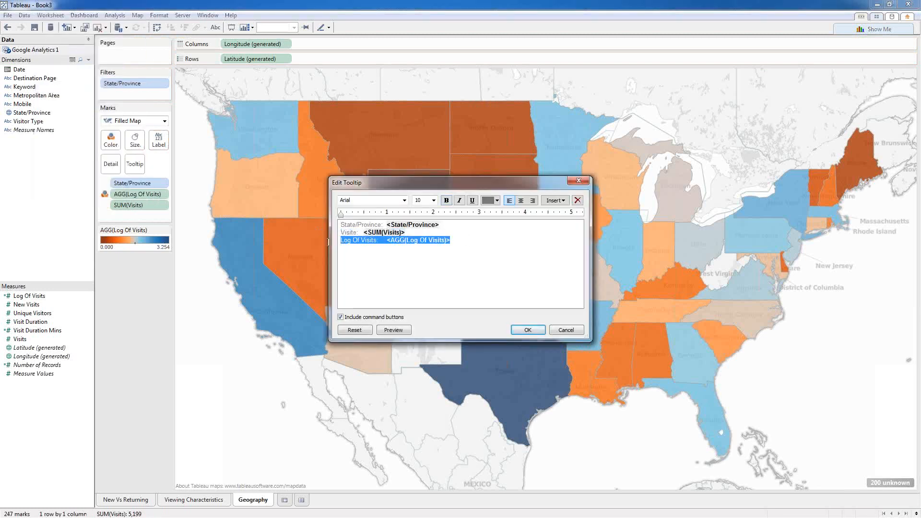
pyautogui.press('BackSpace')
pyautogui.press('BackSpace')
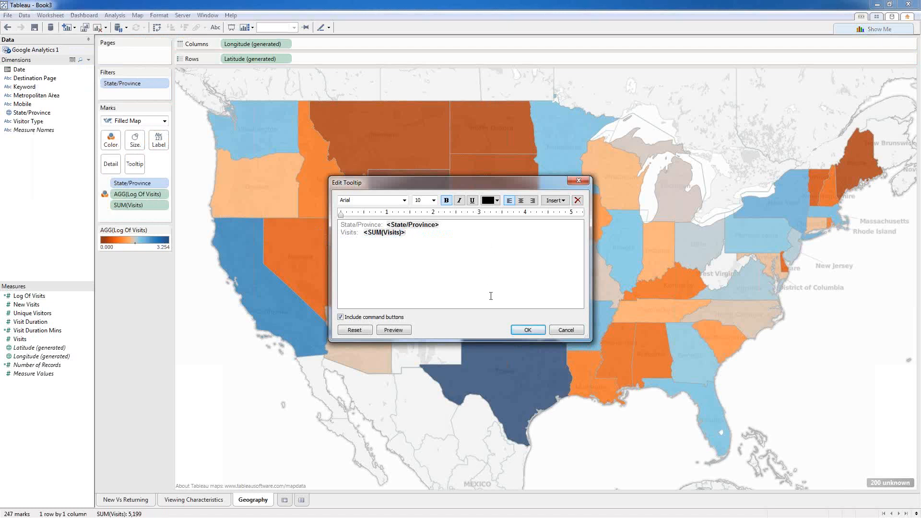
pyautogui.click(527, 330)
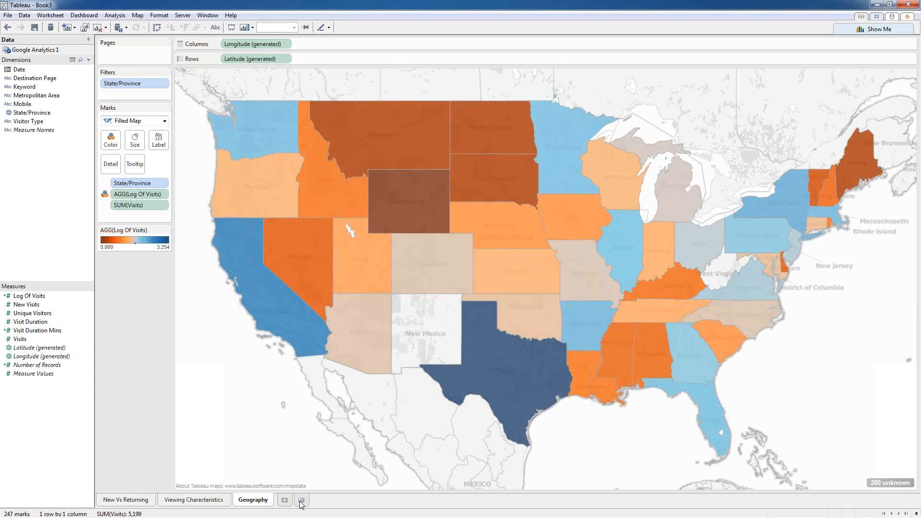
pyautogui.click(301, 500)
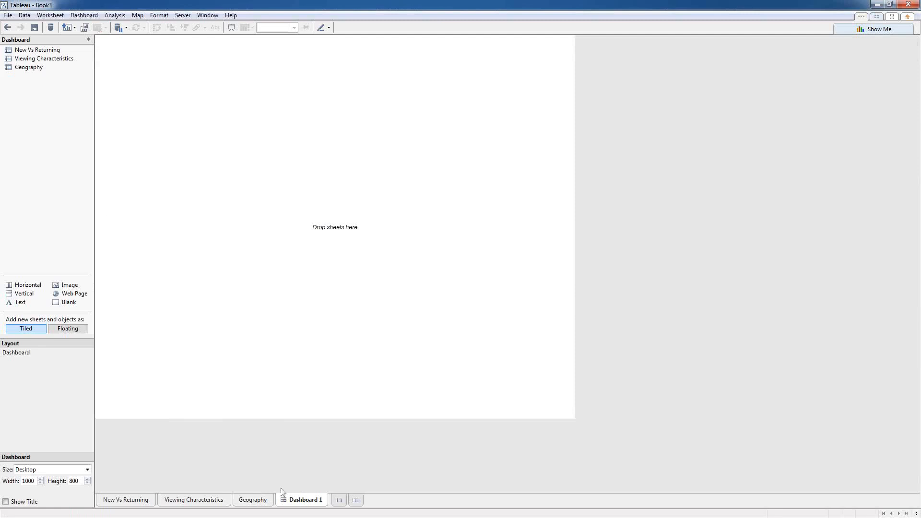
# Step: Name the new dashboard Visitors
pyautogui.rightClick(311, 501)
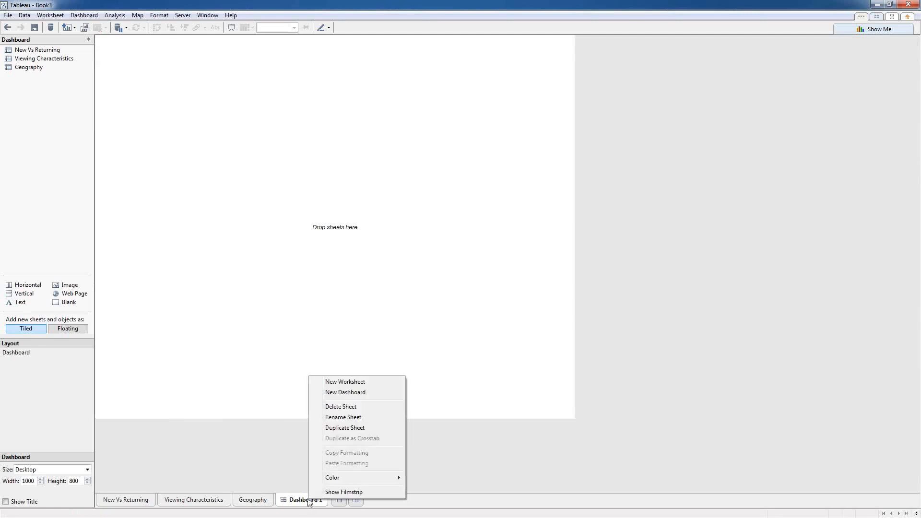
pyautogui.click(349, 417)
pyautogui.write('Visit')
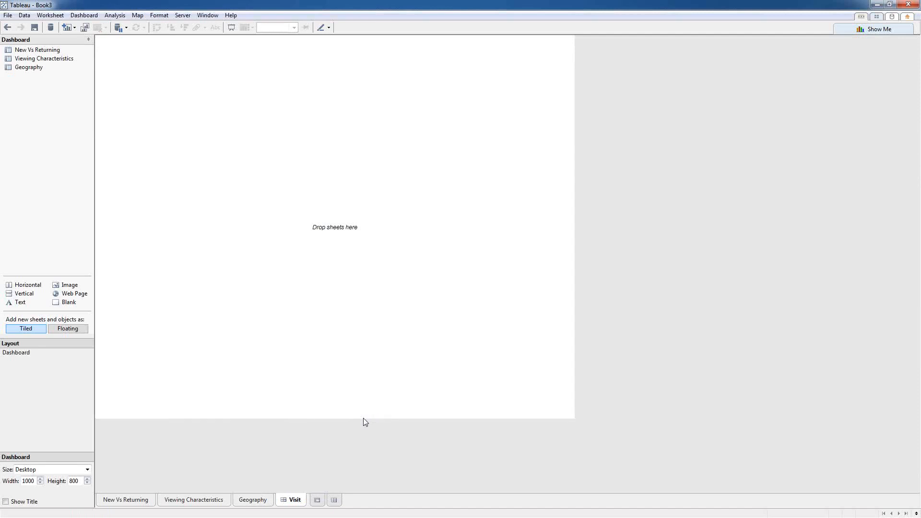
pyautogui.write('ors')
# Step: Place Geography, set Automatic size, add Viewing Characteristics right and New Vs Returning below
pyautogui.moveTo(19, 67); pyautogui.dragTo(222, 138)
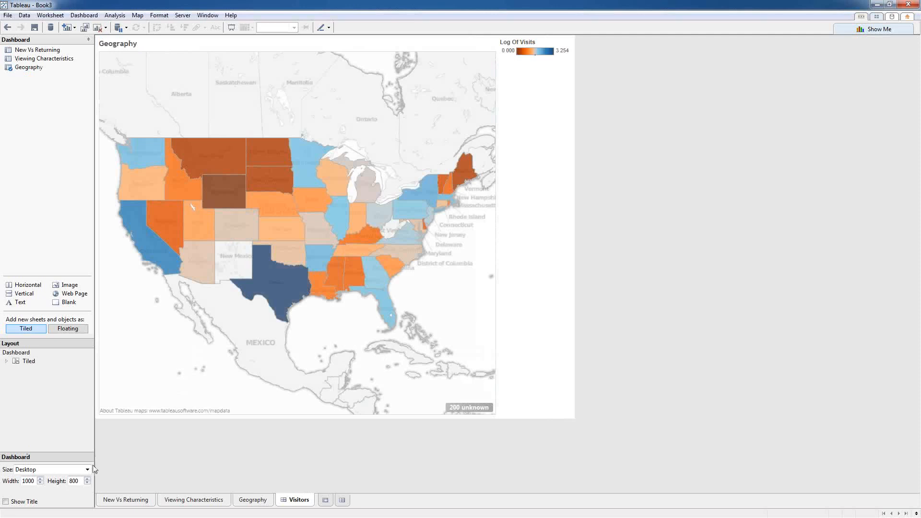
pyautogui.click(59, 470)
pyautogui.click(28, 325)
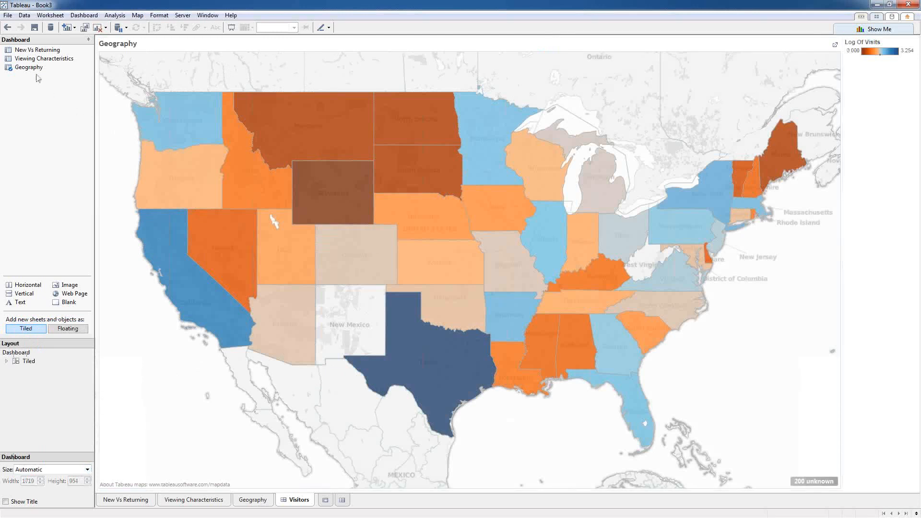
pyautogui.moveTo(30, 51)
pyautogui.mouseDown()
pyautogui.moveTo(117, 108)
pyautogui.moveTo(583, 246)
pyautogui.moveTo(367, 352)
pyautogui.moveTo(525, 268)
pyautogui.moveTo(1, 90)
pyautogui.moveTo(25, 68)
pyautogui.moveTo(557, 186)
pyautogui.moveTo(679, 246)
pyautogui.mouseUp()
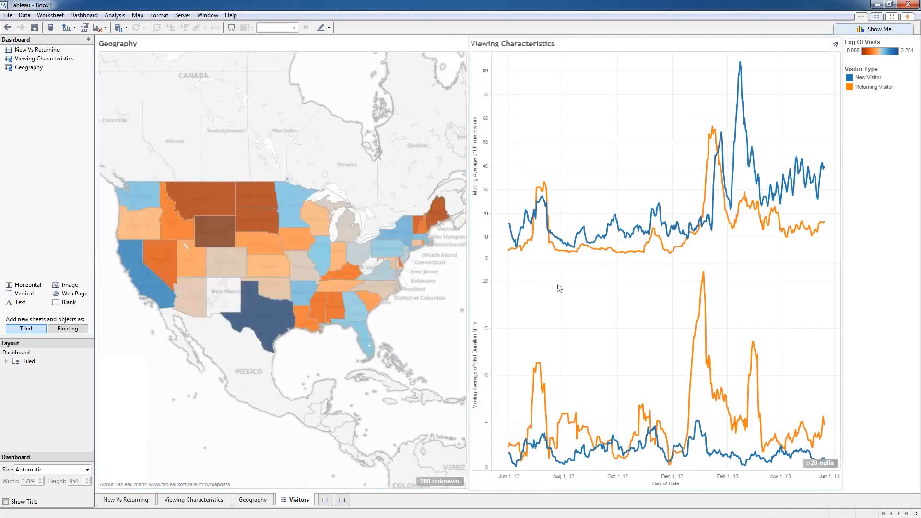
pyautogui.moveTo(37, 50)
pyautogui.mouseDown()
pyautogui.moveTo(161, 161)
pyautogui.moveTo(356, 391)
pyautogui.mouseUp()
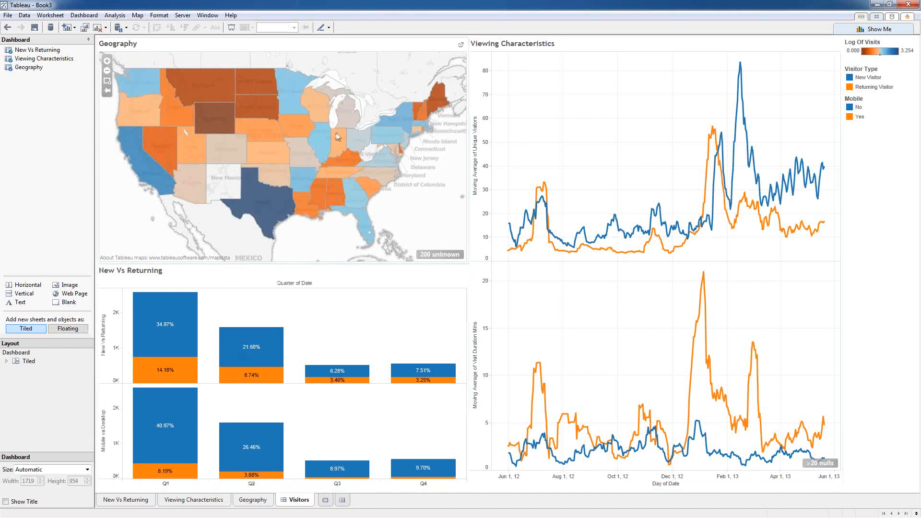
# Step: Set the Geography map on the dashboard to Use as Filter
pyautogui.click(403, 43)
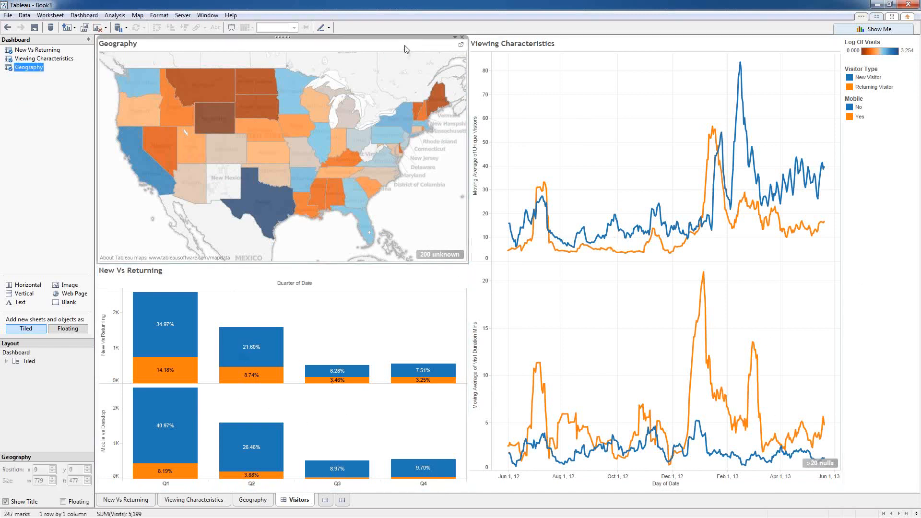
pyautogui.click(455, 37)
pyautogui.click(404, 128)
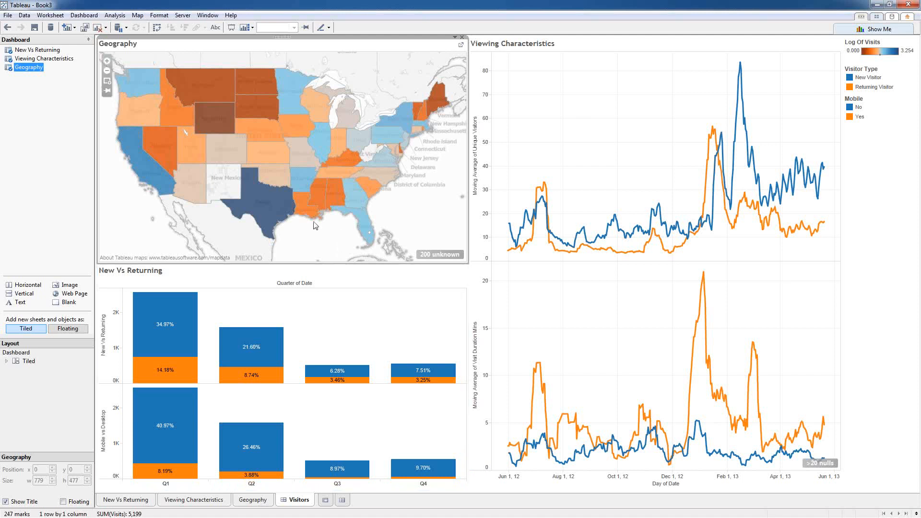
# Step: Test the filter by picking Texas, California and a group of sixteen states, then clear it
pyautogui.click(259, 223)
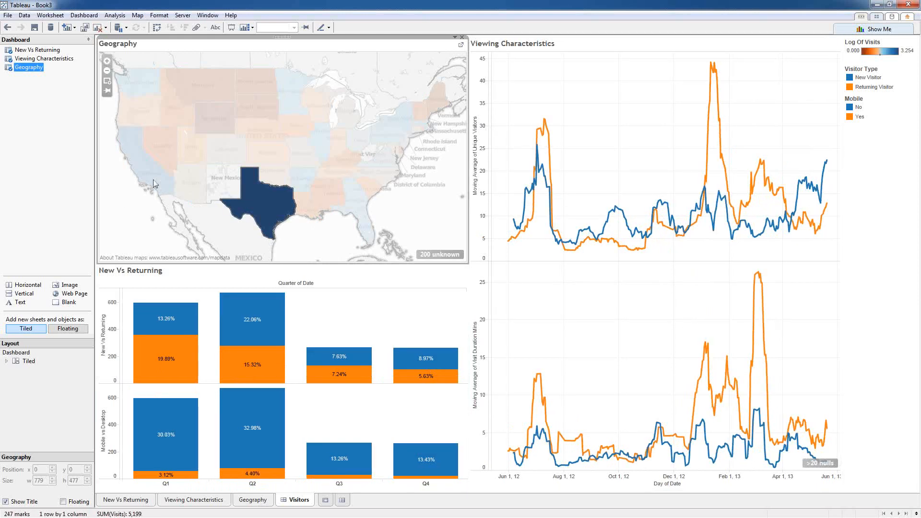
pyautogui.click(137, 143)
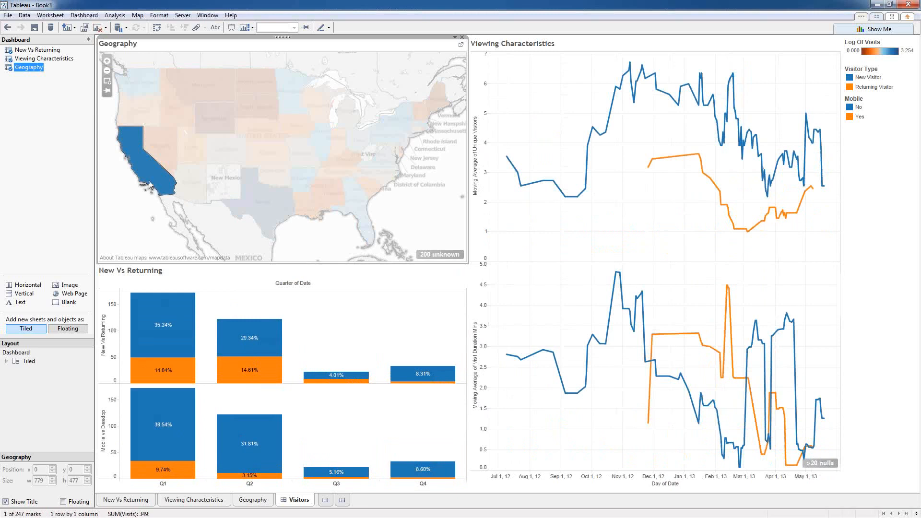
pyautogui.moveTo(148, 180)
pyautogui.moveTo(315, 245); pyautogui.dragTo(142, 138)
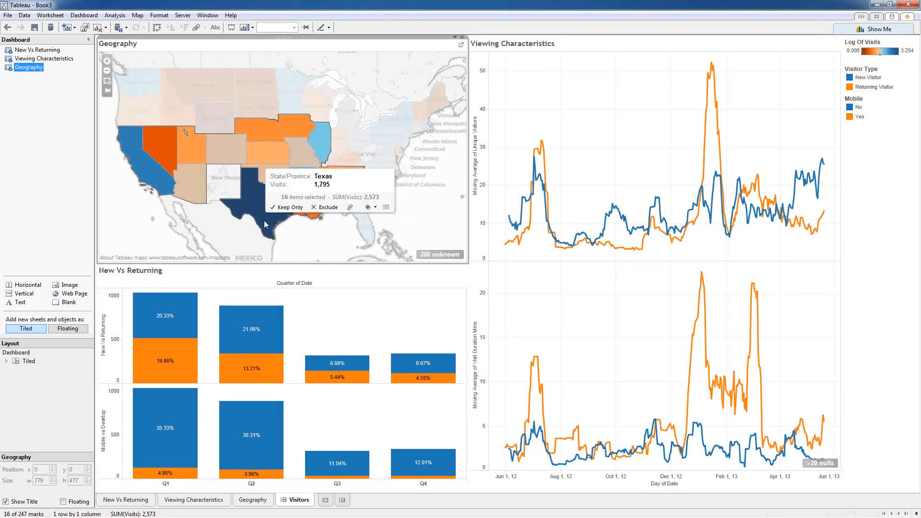
pyautogui.click(256, 210)
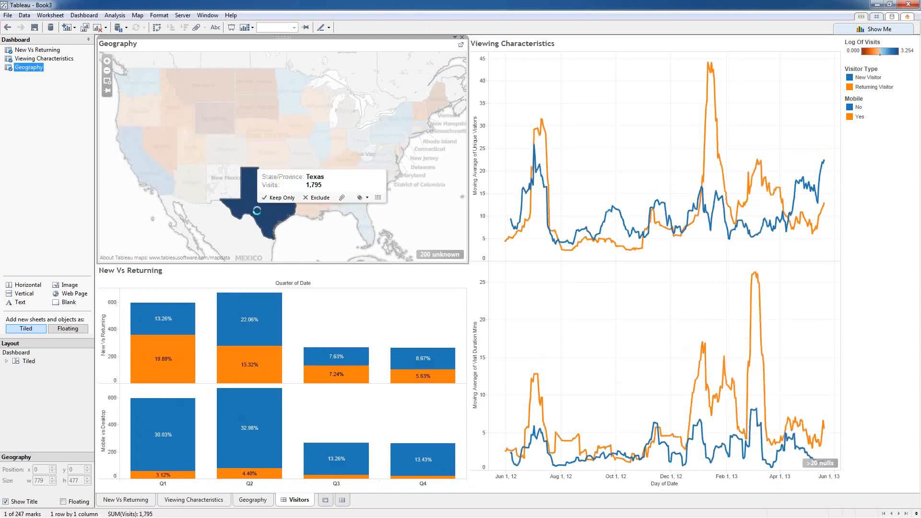
pyautogui.click(256, 210)
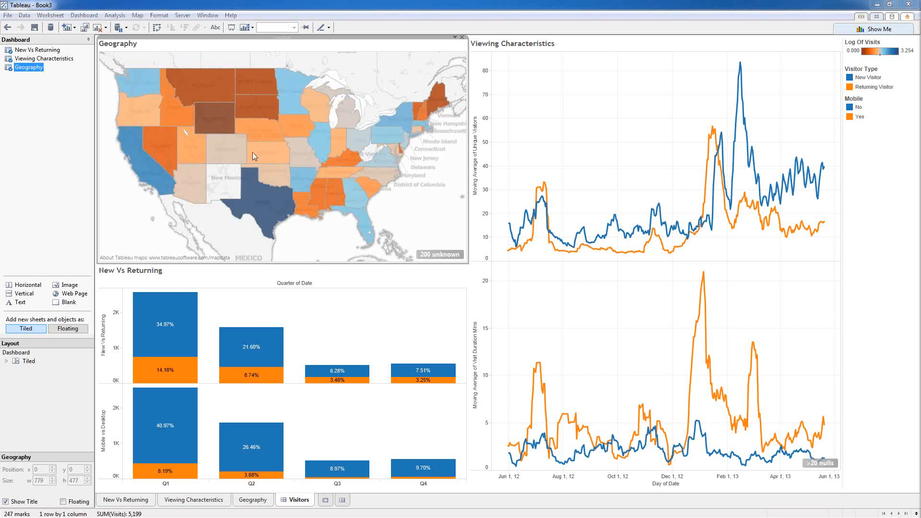
pyautogui.click(874, 5)
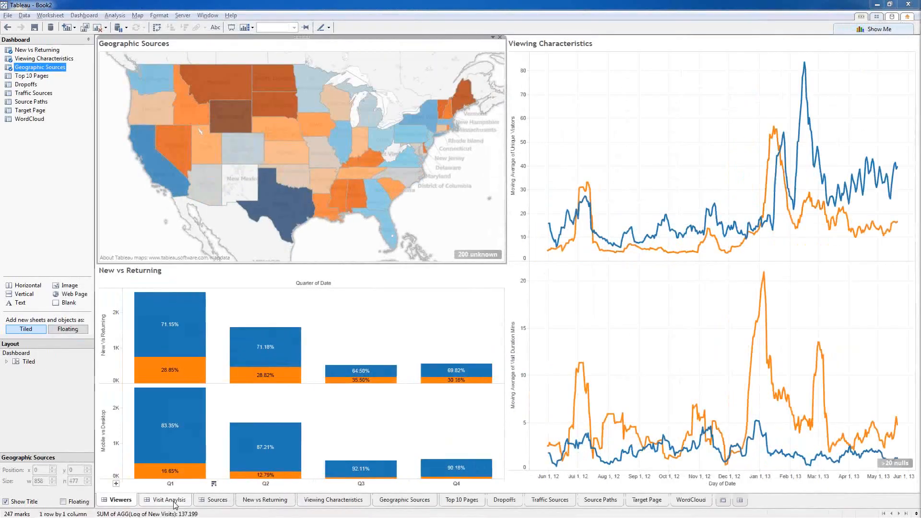
pyautogui.click(169, 499)
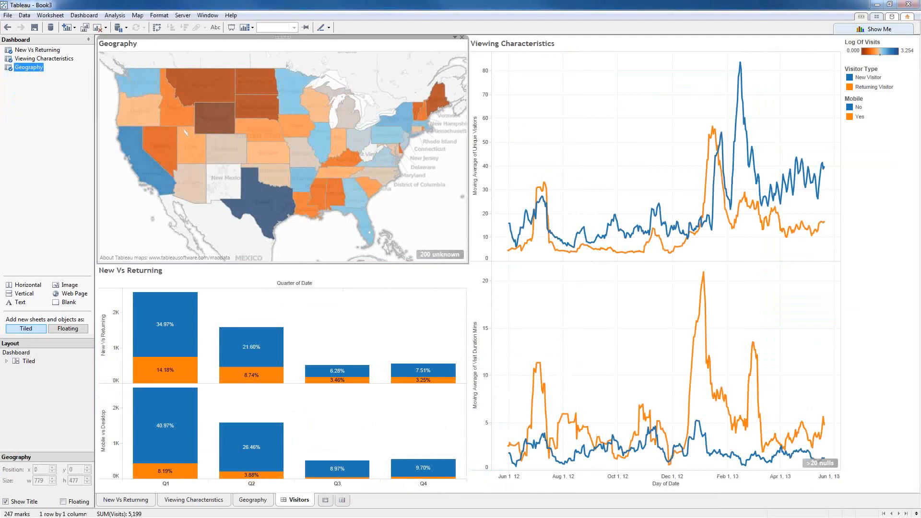
# Step: Add Sheet 4 and put YEAR(Date) on Columns, showing 2012 and 2013
pyautogui.click(325, 500)
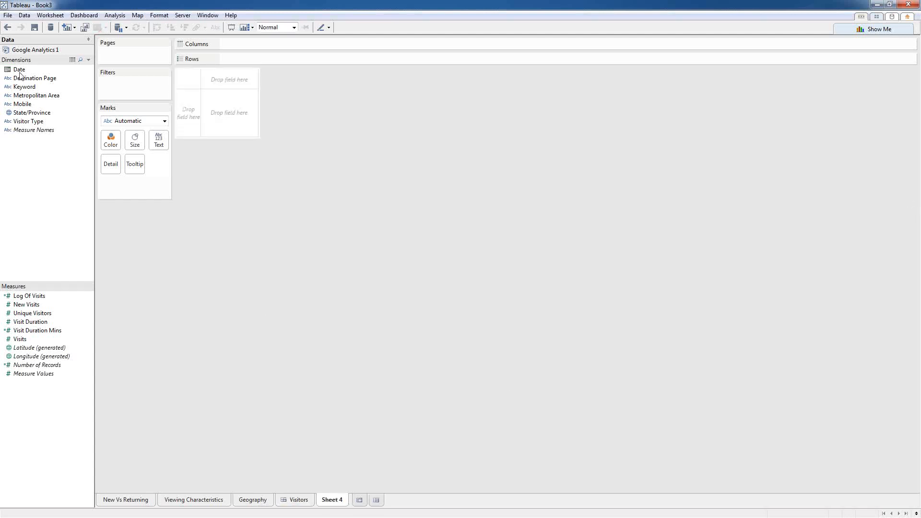
pyautogui.moveTo(19, 73); pyautogui.dragTo(240, 44)
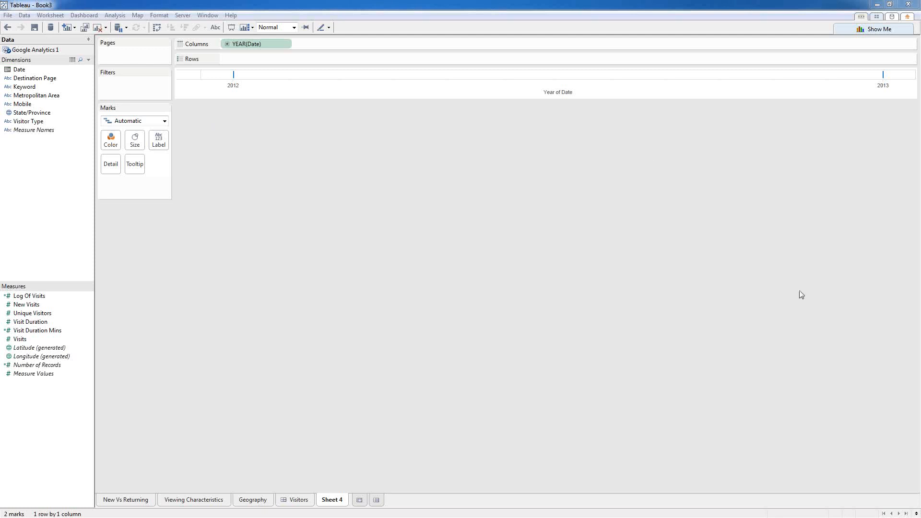
# Step: Show Date by week number and filter Date to relative years, year to date
pyautogui.rightClick(243, 43)
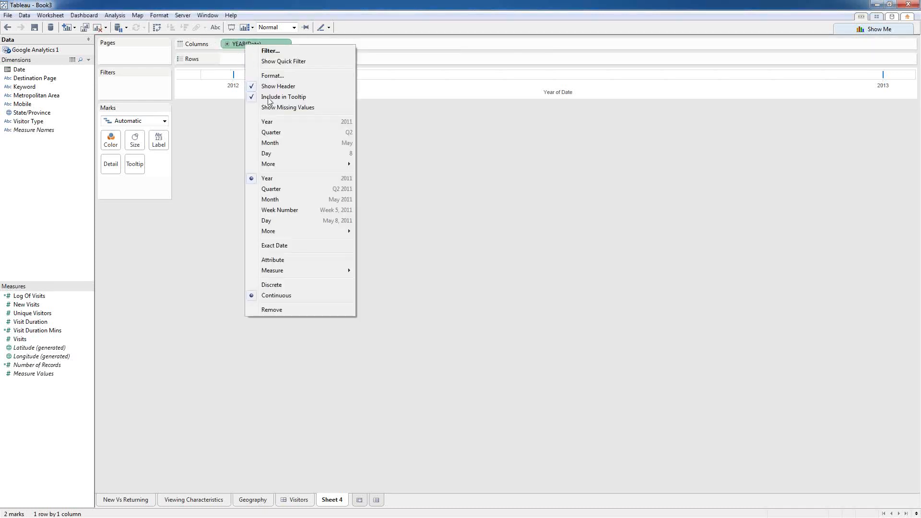
pyautogui.click(280, 210)
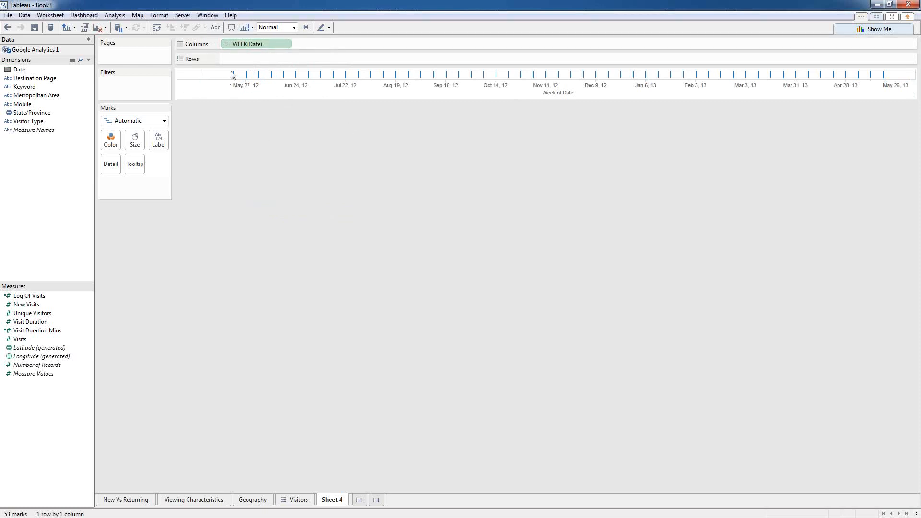
pyautogui.moveTo(19, 70); pyautogui.dragTo(135, 98)
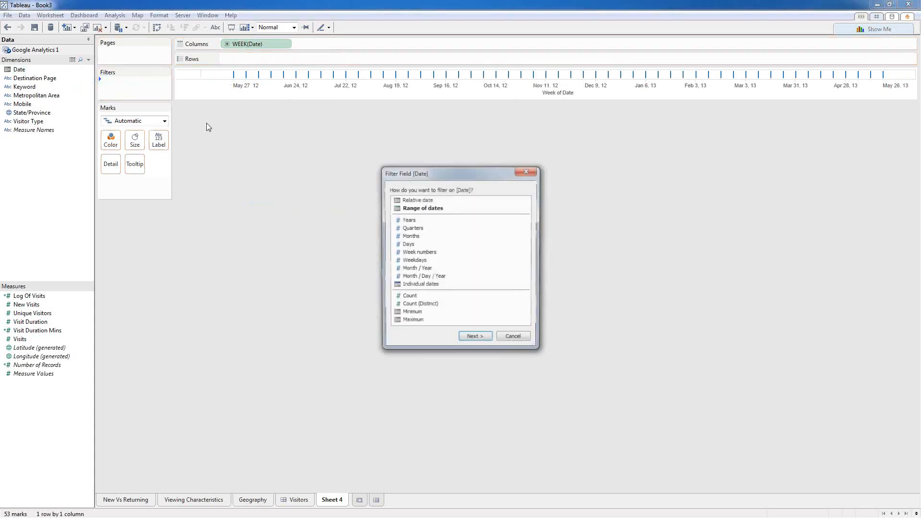
pyautogui.click(473, 339)
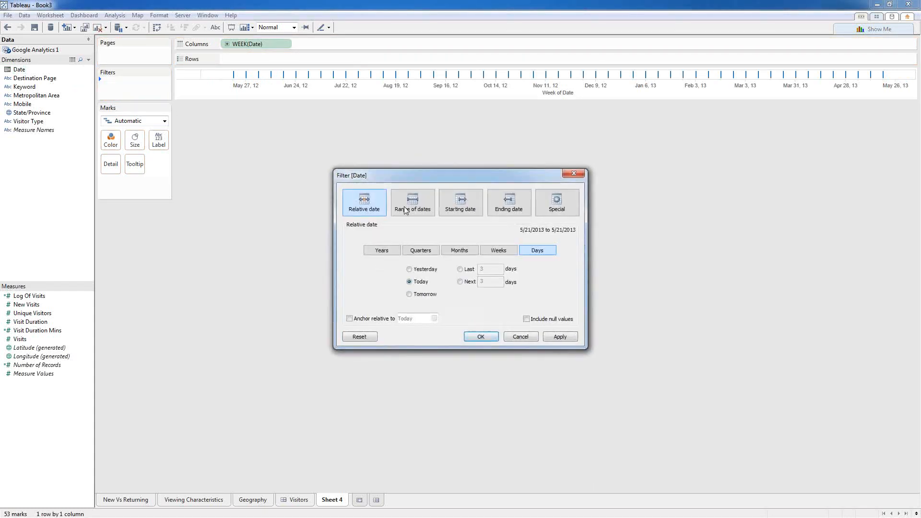
pyautogui.click(391, 252)
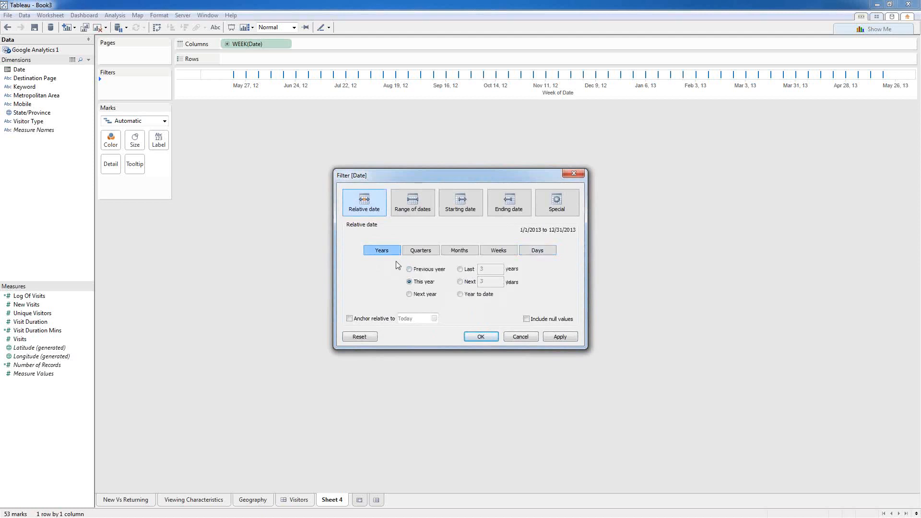
pyautogui.click(460, 294)
pyautogui.click(471, 339)
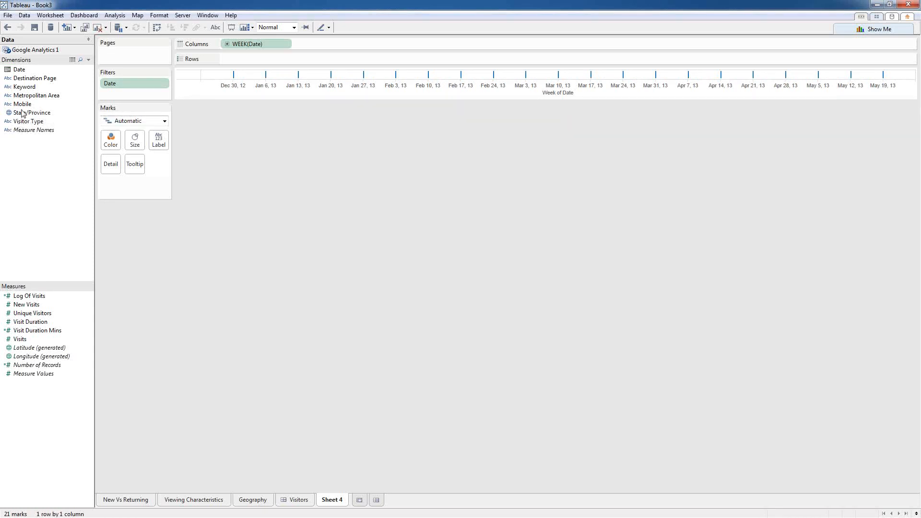
# Step: Put Destination Page on Rows, listing 268 pages
pyautogui.moveTo(34, 78); pyautogui.dragTo(254, 59)
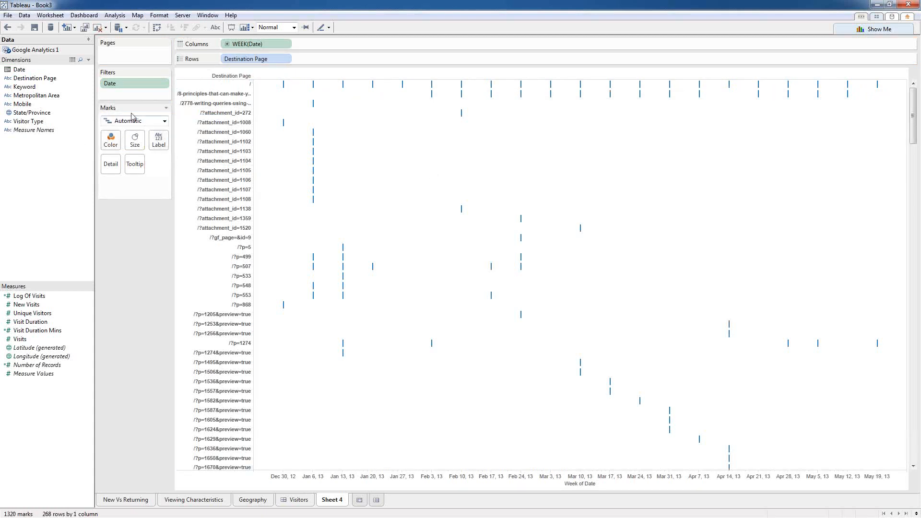
pyautogui.rightClick(248, 62)
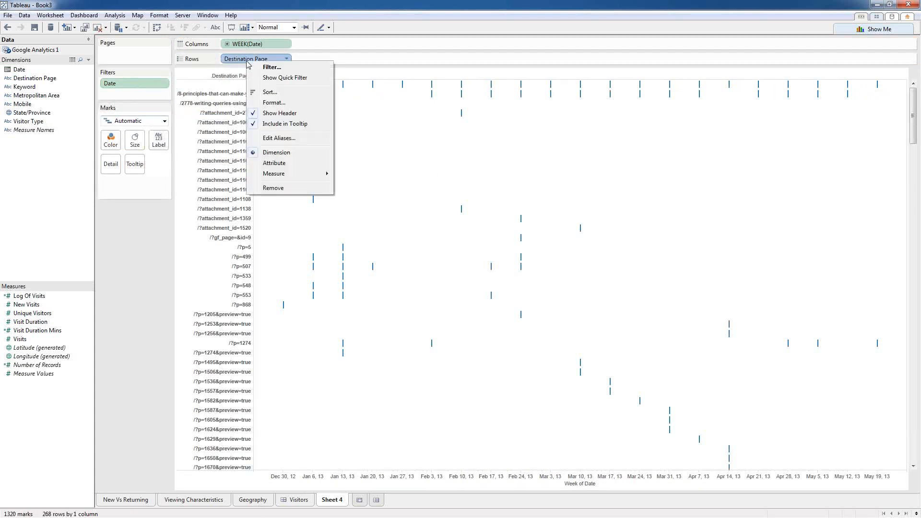
pyautogui.click(269, 67)
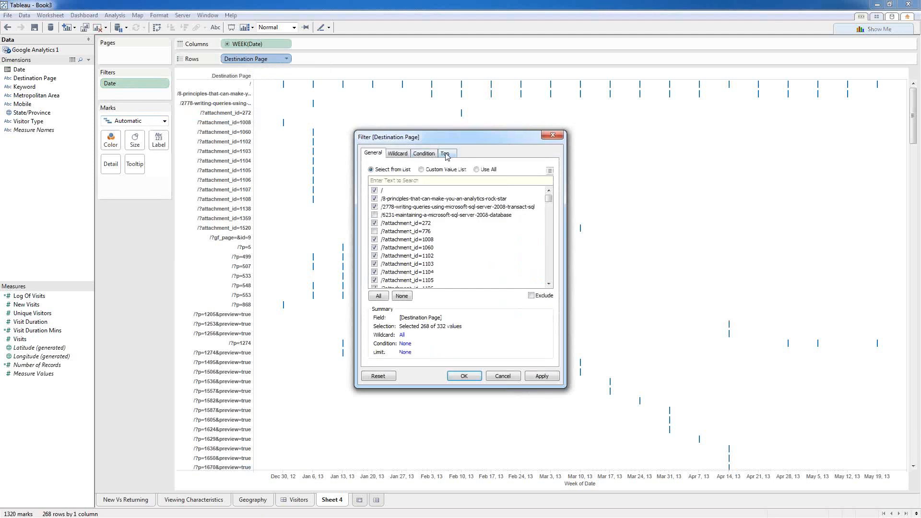
# Step: Filter Destination Page by condition SUM(Visits) > 10, leaving 48 rows
pyautogui.click(423, 154)
pyautogui.click(371, 184)
pyautogui.click(423, 195)
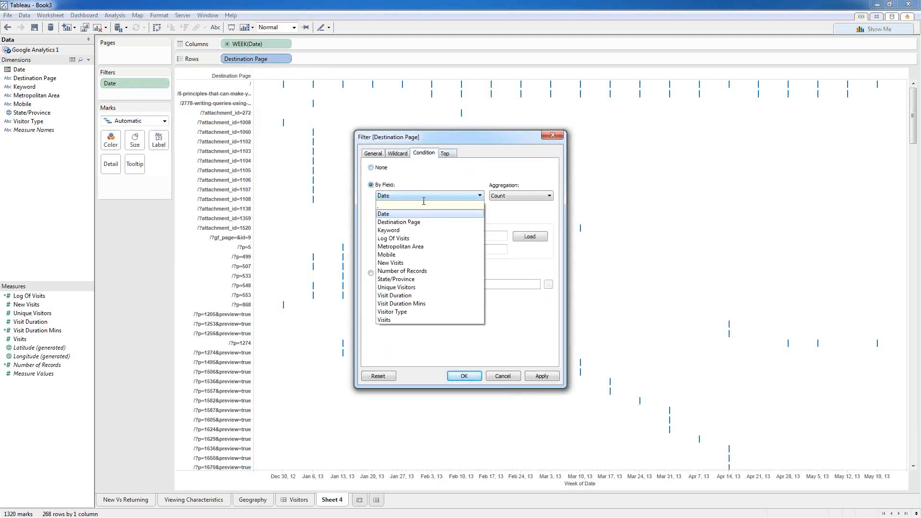
pyautogui.click(395, 320)
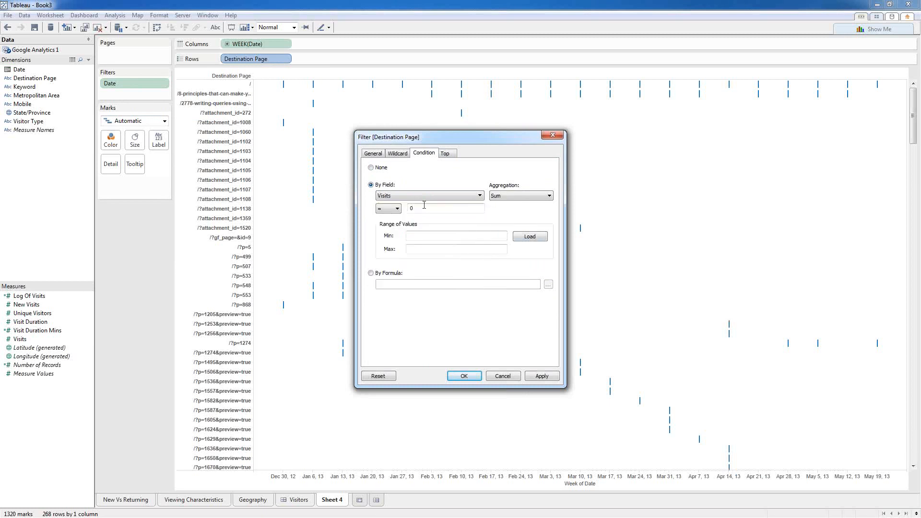
pyautogui.click(397, 214)
pyautogui.click(391, 231)
pyautogui.press('Tab')
pyautogui.write('10')
pyautogui.click(473, 379)
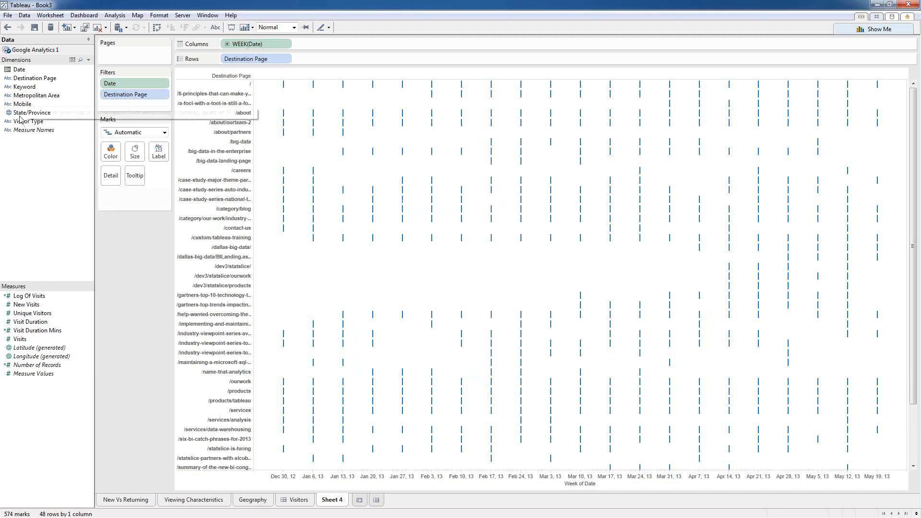
# Step: Plot weekly SUM(Visits) per page, widen page names, and remove the axis title and tick marks
pyautogui.moveTo(20, 338)
pyautogui.mouseDown()
pyautogui.moveTo(122, 272)
pyautogui.moveTo(315, 63)
pyautogui.mouseUp()
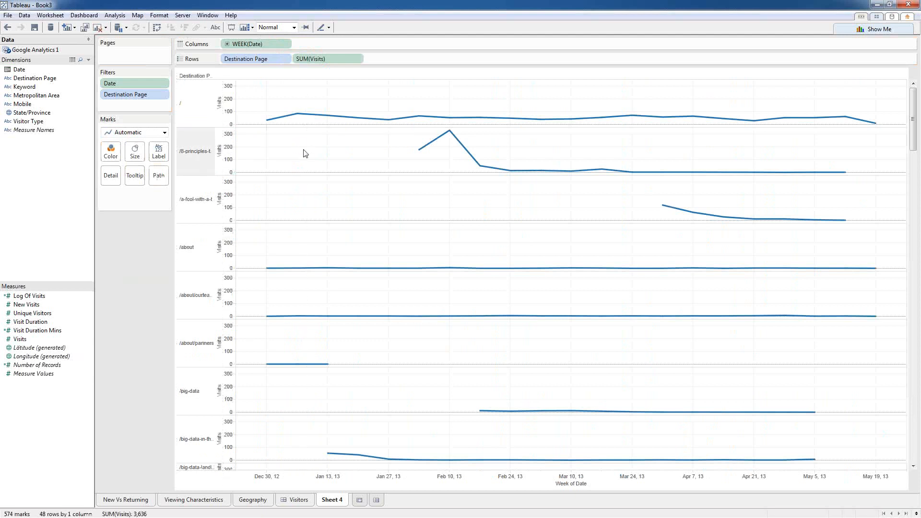
pyautogui.moveTo(215, 151); pyautogui.dragTo(305, 151)
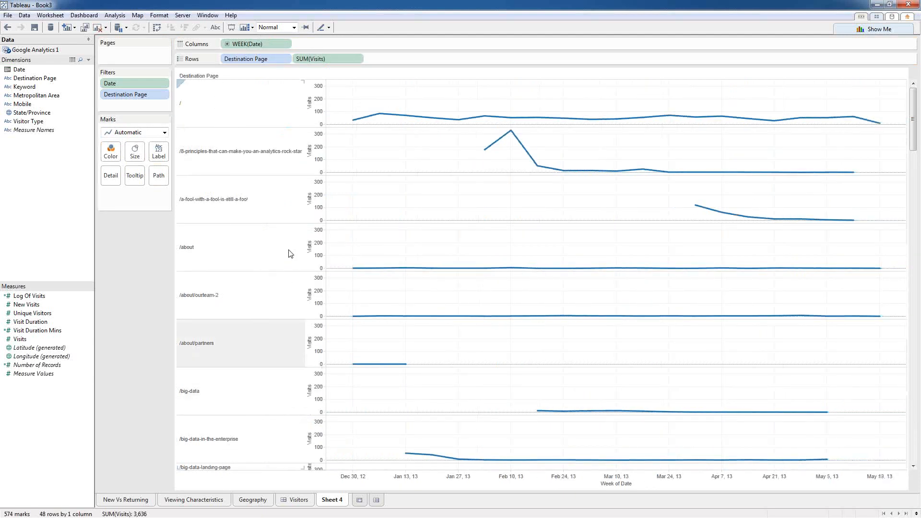
pyautogui.rightClick(317, 109)
pyautogui.click(338, 112)
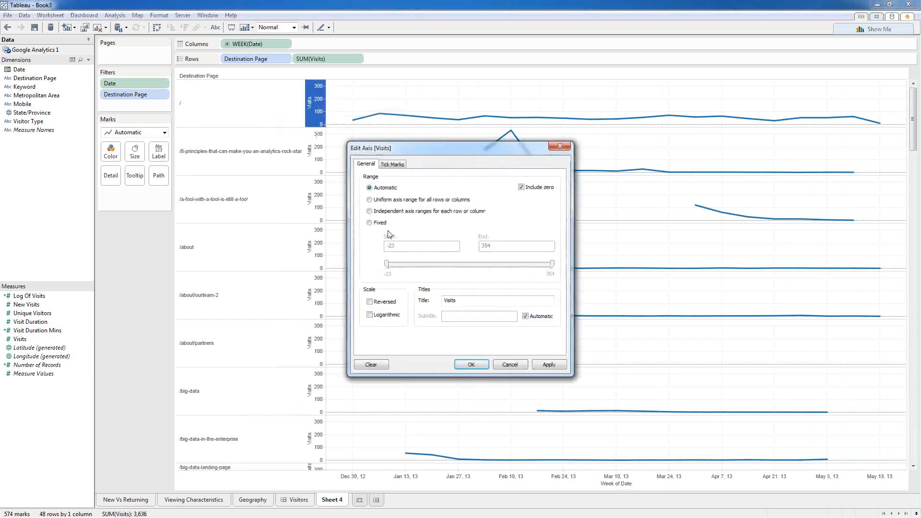
pyautogui.moveTo(466, 301); pyautogui.dragTo(413, 299)
pyautogui.press('Delete')
pyautogui.click(392, 164)
pyautogui.click(371, 215)
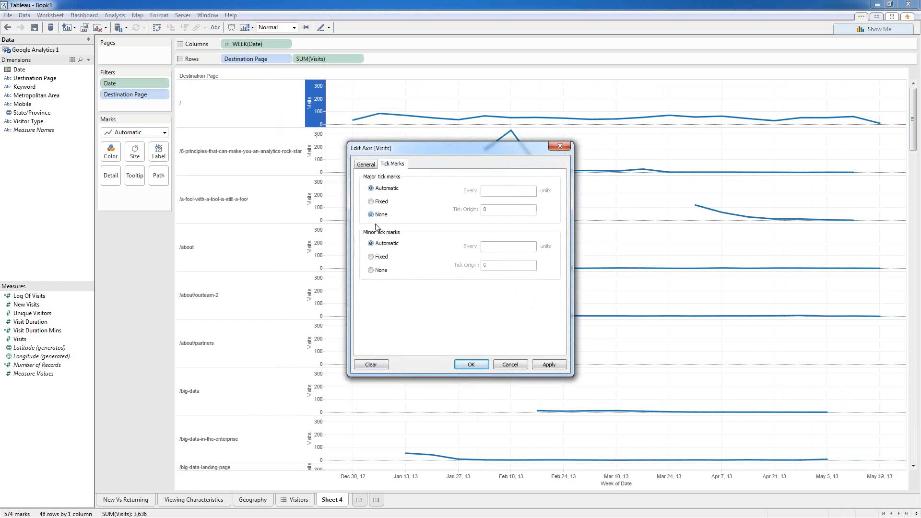
pyautogui.click(370, 269)
pyautogui.click(475, 365)
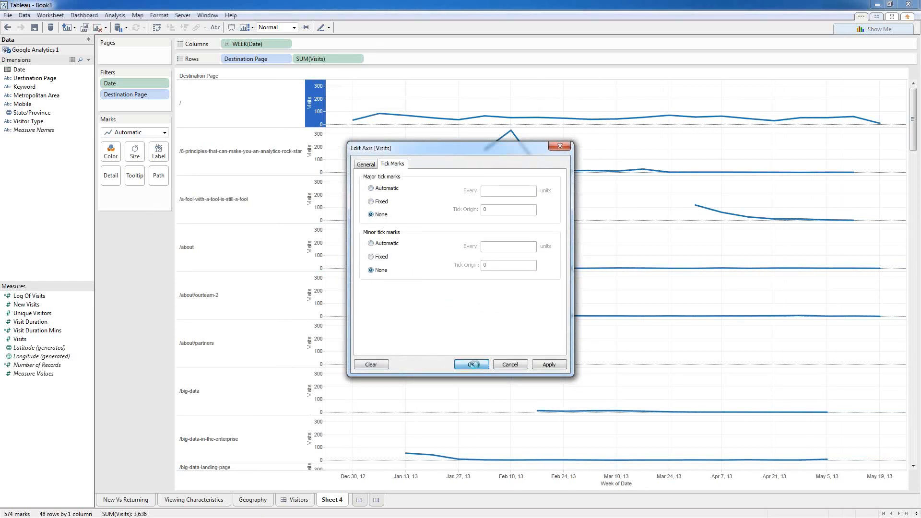
# Step: Sort destination pages by SUM(Visits) descending
pyautogui.rightClick(247, 61)
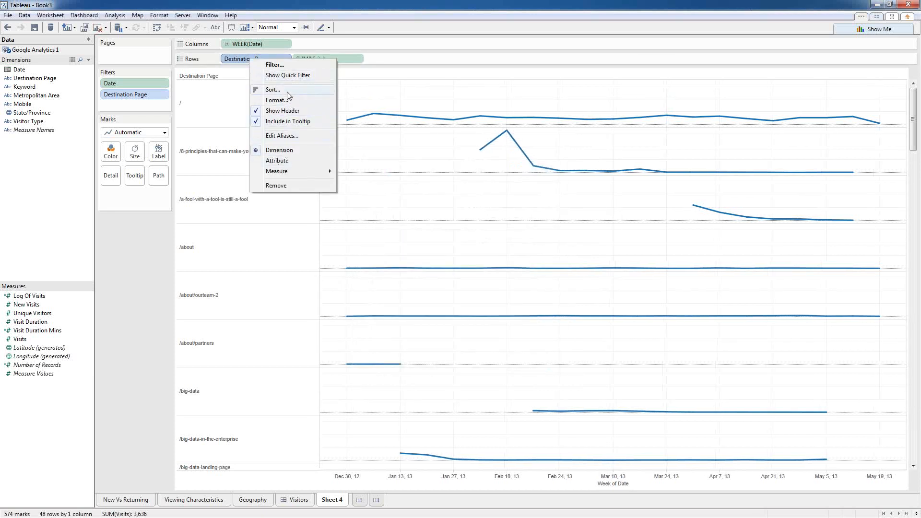
pyautogui.click(286, 91)
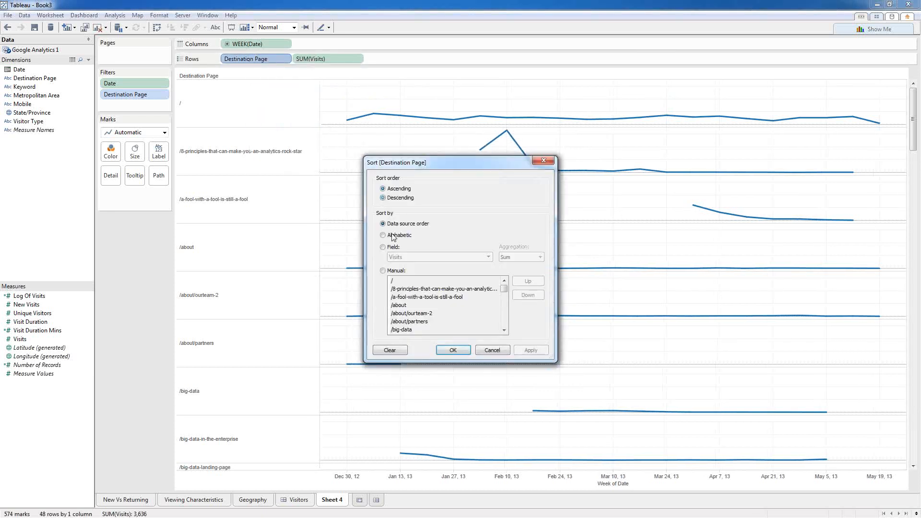
pyautogui.click(383, 247)
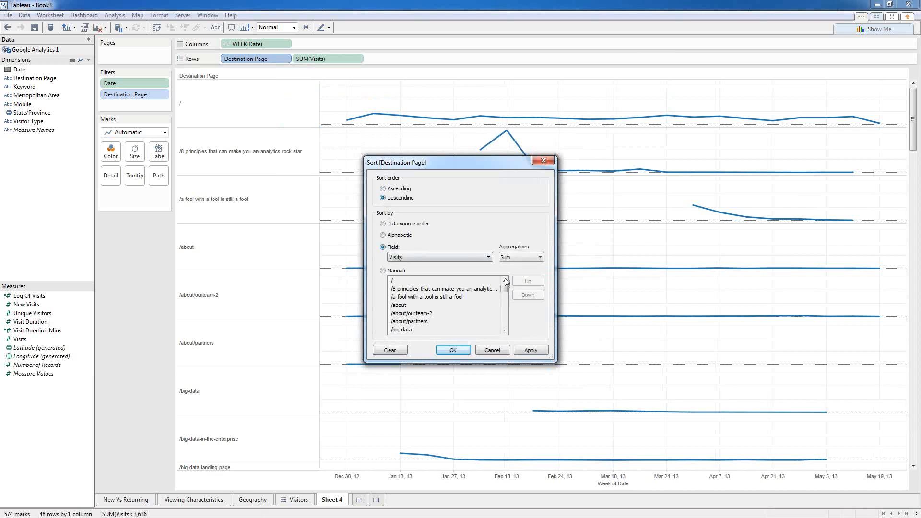
pyautogui.click(455, 350)
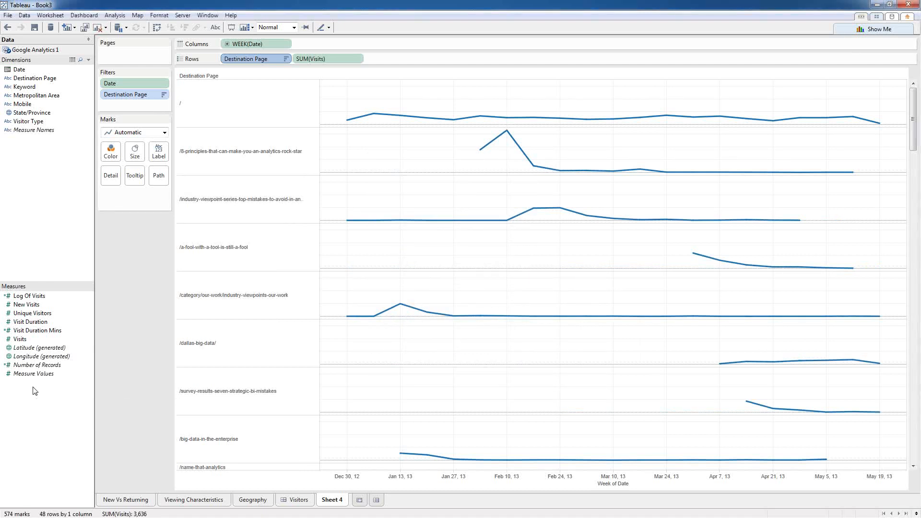
# Step: Create a Total Visits field as Total(SUM([Visits])) and show it on Rows as a discrete number
pyautogui.rightClick(20, 339)
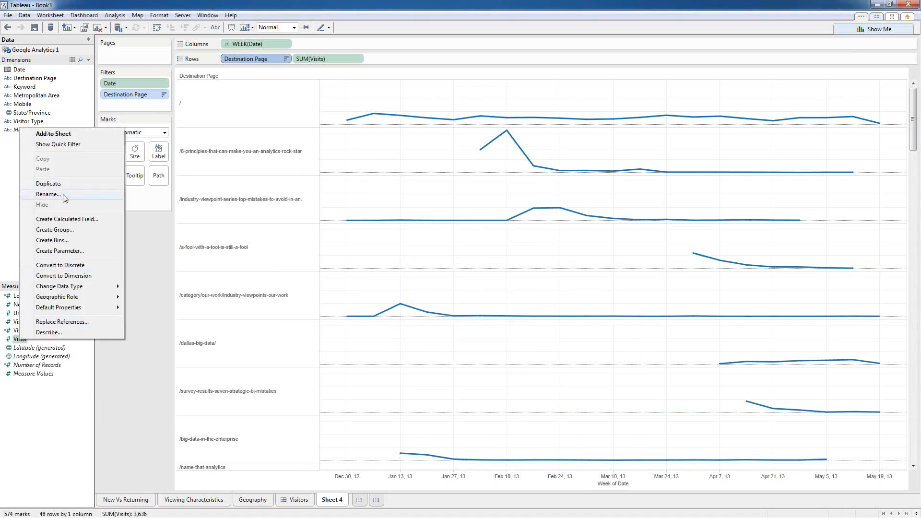
pyautogui.click(65, 219)
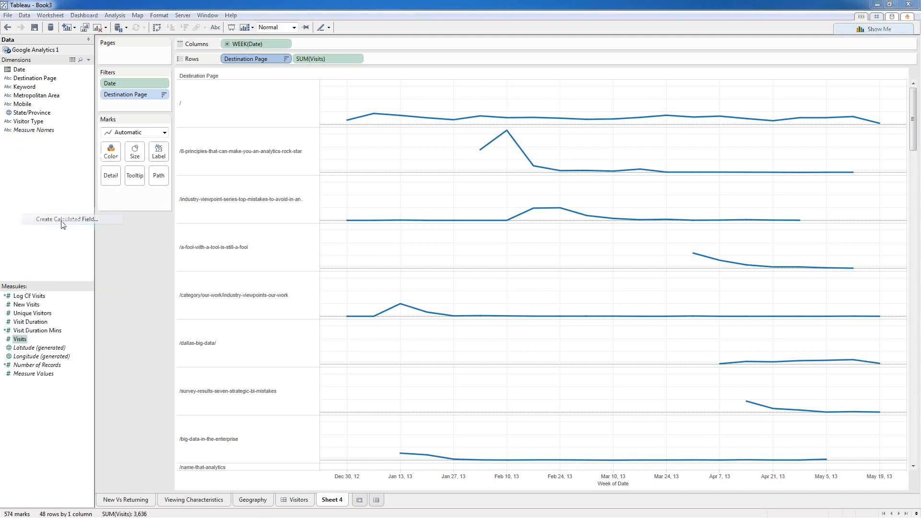
pyautogui.write('Total Visi')
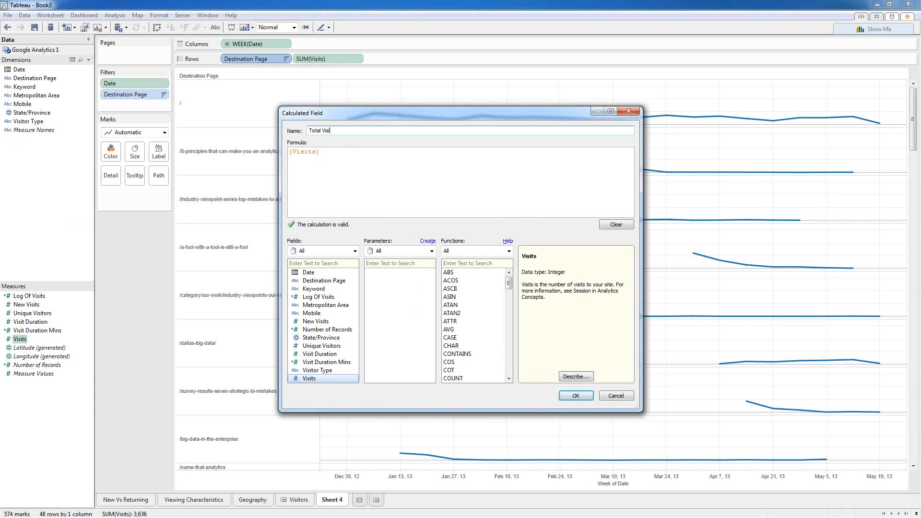
pyautogui.write('ts')
pyautogui.press('Tab')
pyautogui.write('Total(SUM([Visits]))')
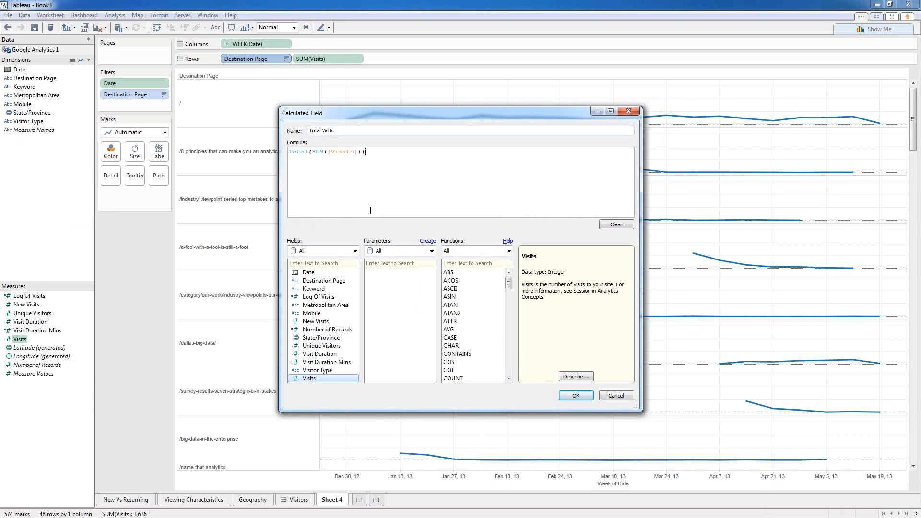
pyautogui.click(578, 393)
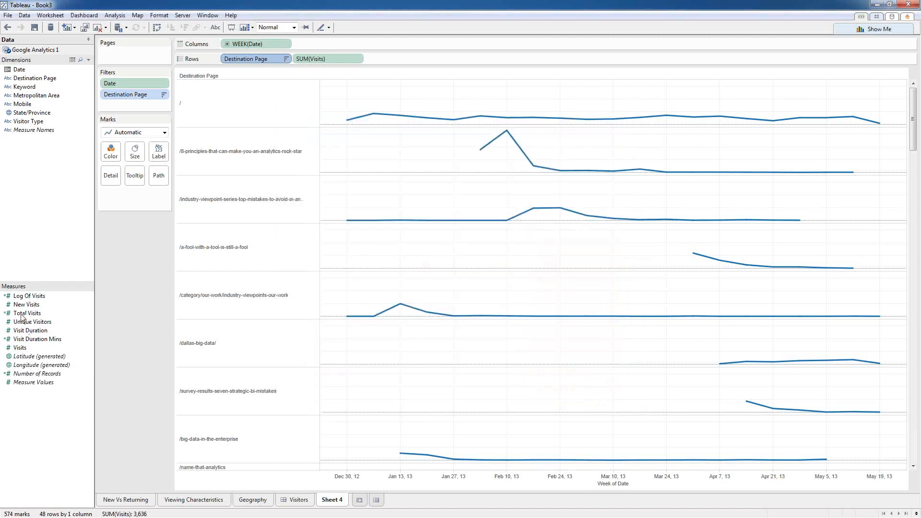
pyautogui.moveTo(22, 317); pyautogui.dragTo(294, 59)
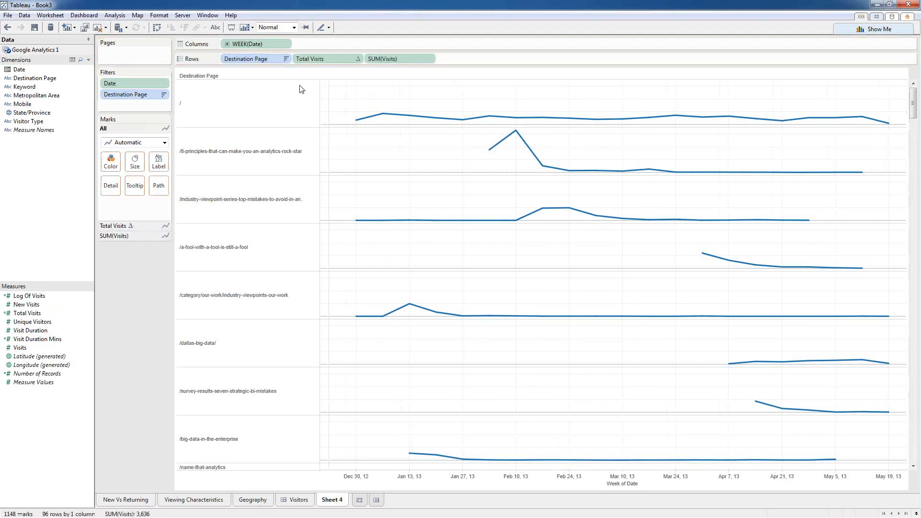
pyautogui.rightClick(315, 60)
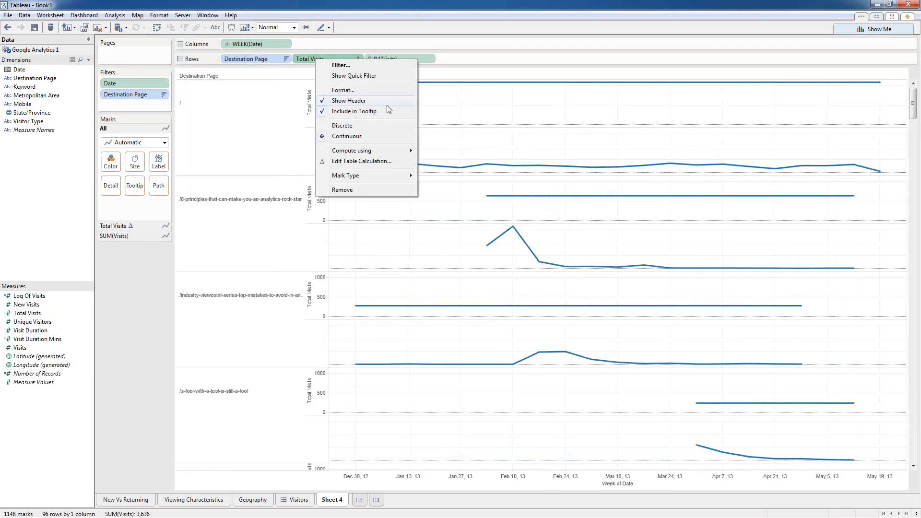
pyautogui.click(368, 126)
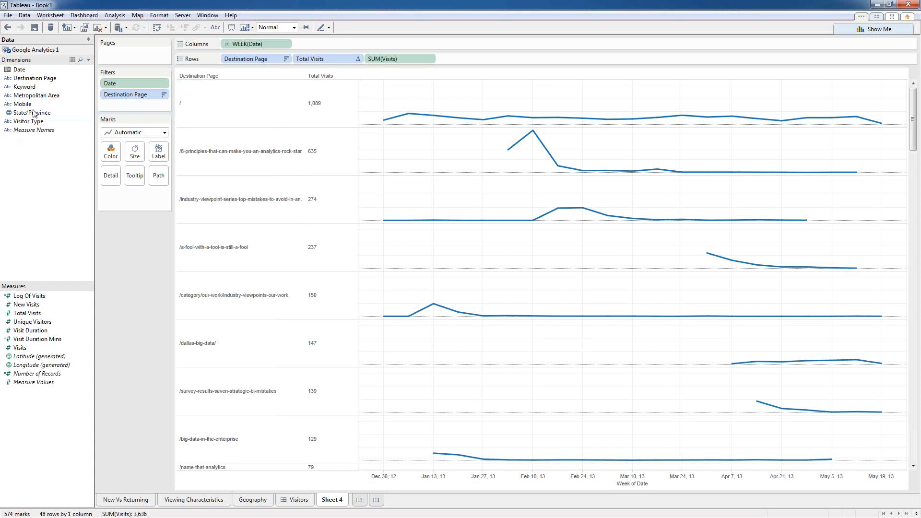
# Step: Colour the charts by Destination Page, switch the marks to Area, and shorten the rows
pyautogui.moveTo(31, 78); pyautogui.dragTo(111, 151)
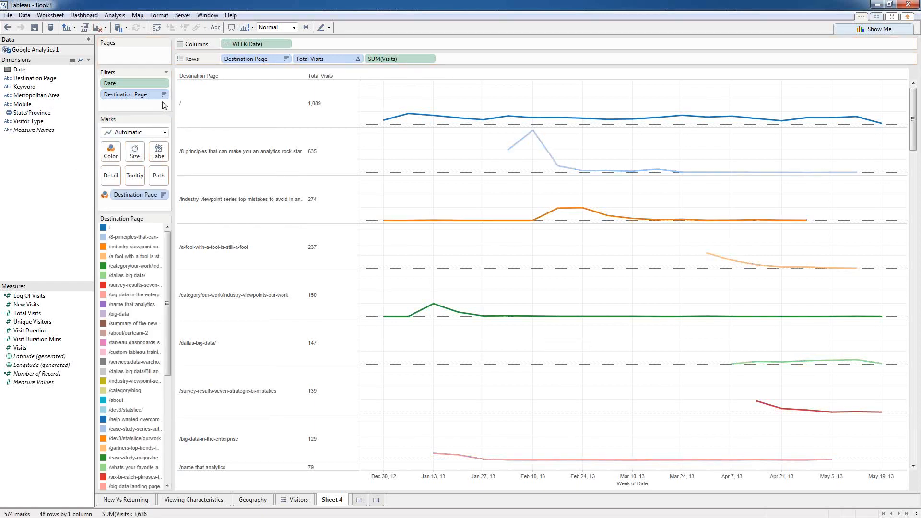
pyautogui.click(164, 133)
pyautogui.click(120, 171)
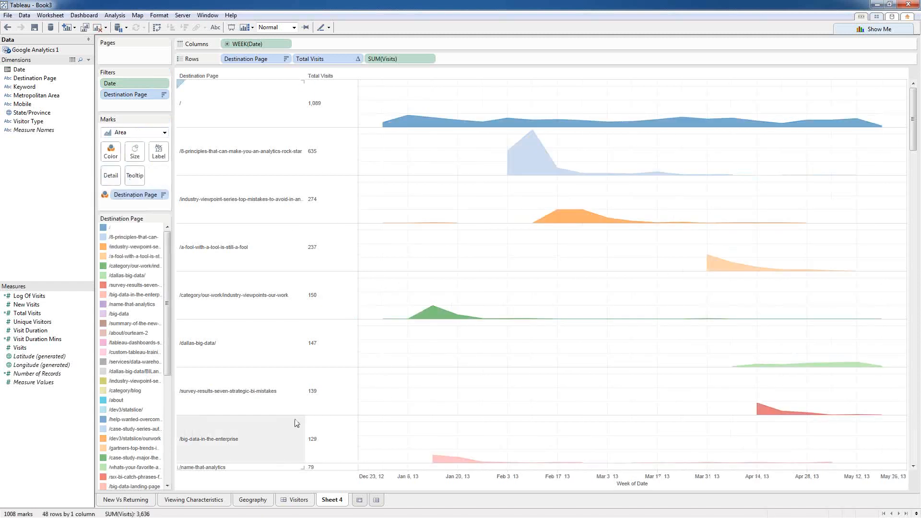
pyautogui.moveTo(231, 127); pyautogui.dragTo(230, 107)
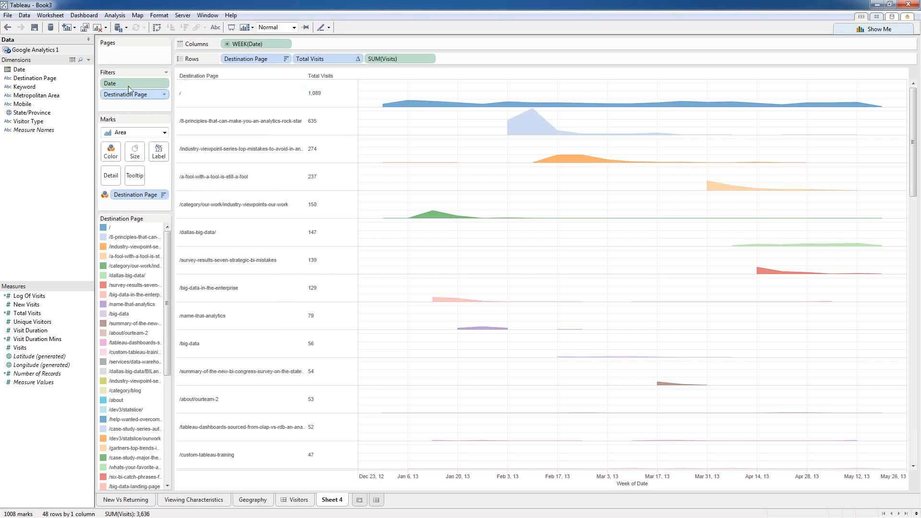
# Step: Rename Sheet 4 to Visits
pyautogui.rightClick(329, 503)
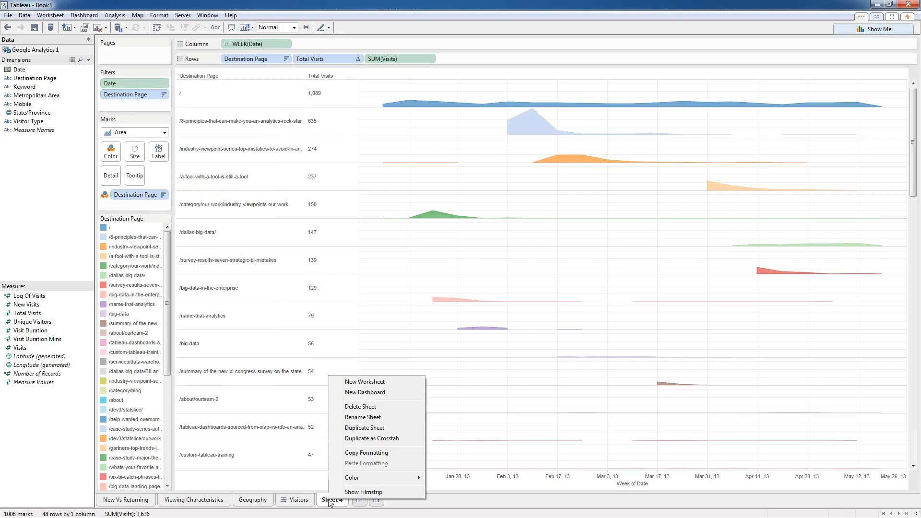
pyautogui.click(363, 417)
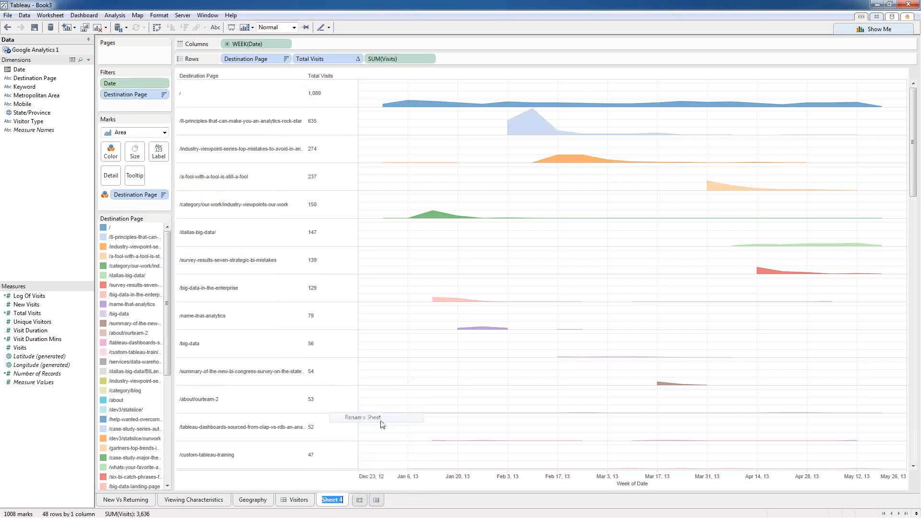
pyautogui.write('Visis')
pyautogui.press('BackSpace')
pyautogui.write('ts')
pyautogui.press('Return')
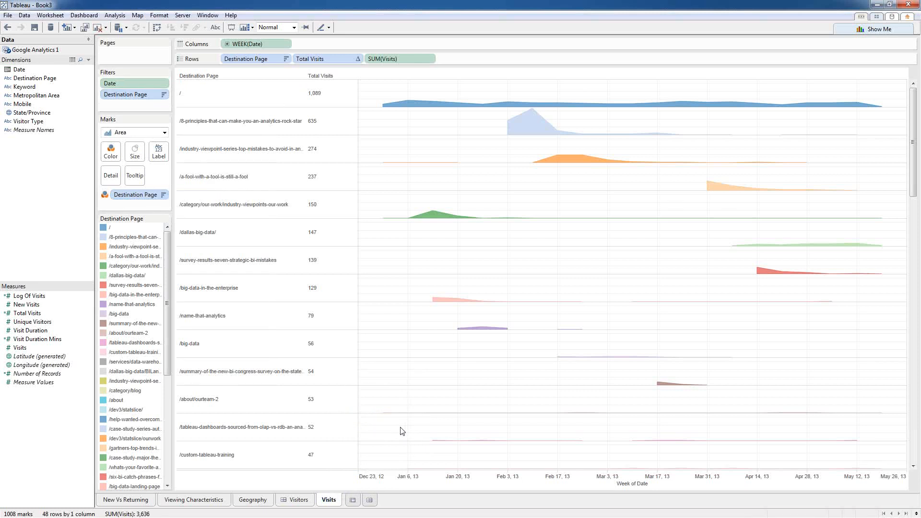
# Step: Add a blank worksheet and duplicate the Google Analytics 1 data source
pyautogui.click(353, 500)
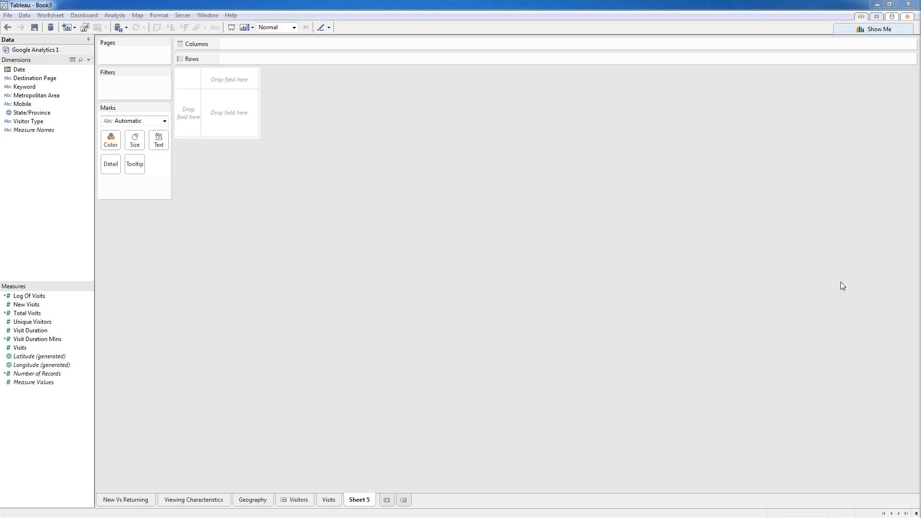
pyautogui.rightClick(31, 50)
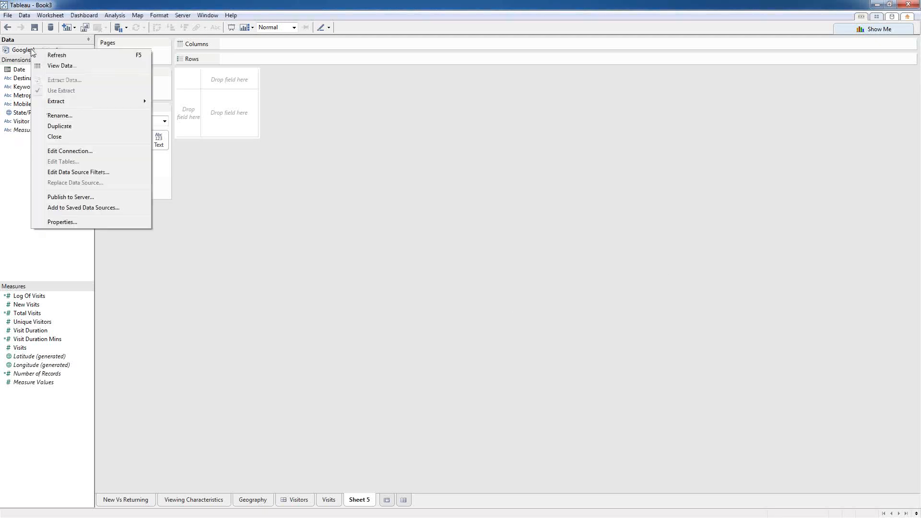
pyautogui.click(72, 127)
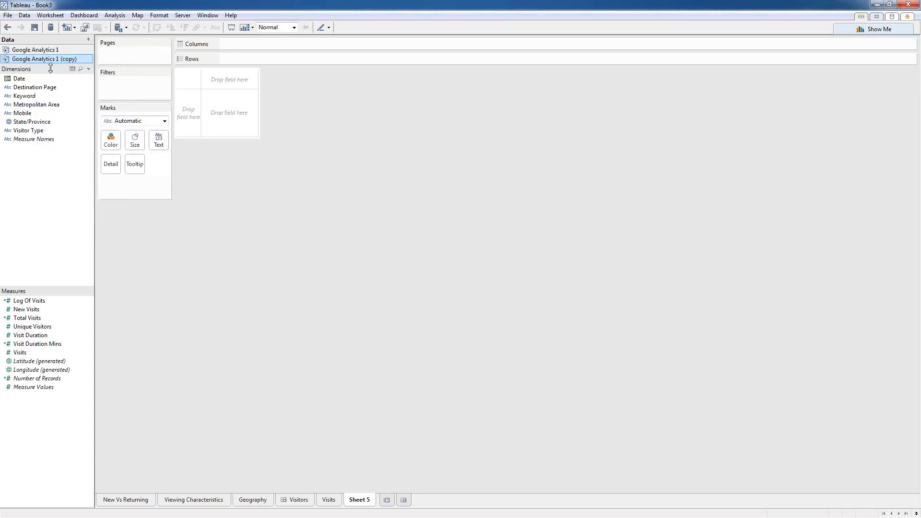
# Step: In the copied connection, remove the Mobile dimension and add Content > Exit Page
pyautogui.rightClick(56, 64)
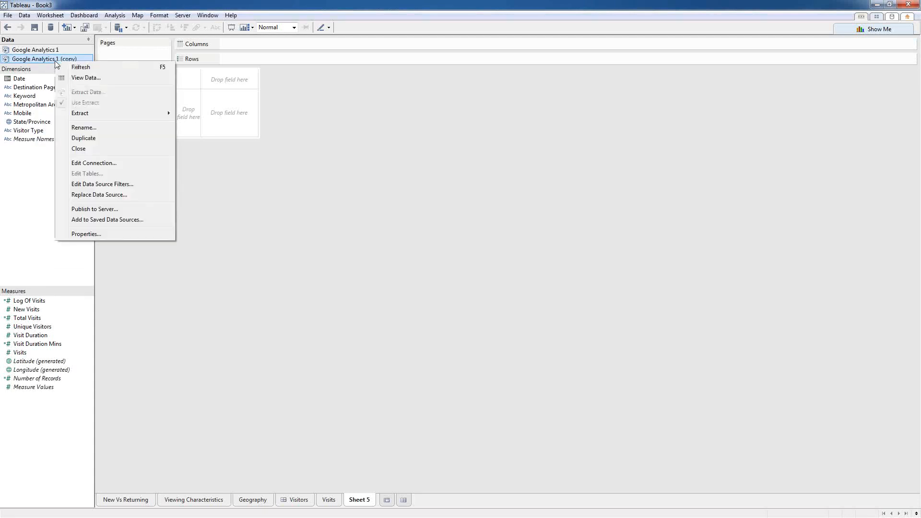
pyautogui.click(82, 164)
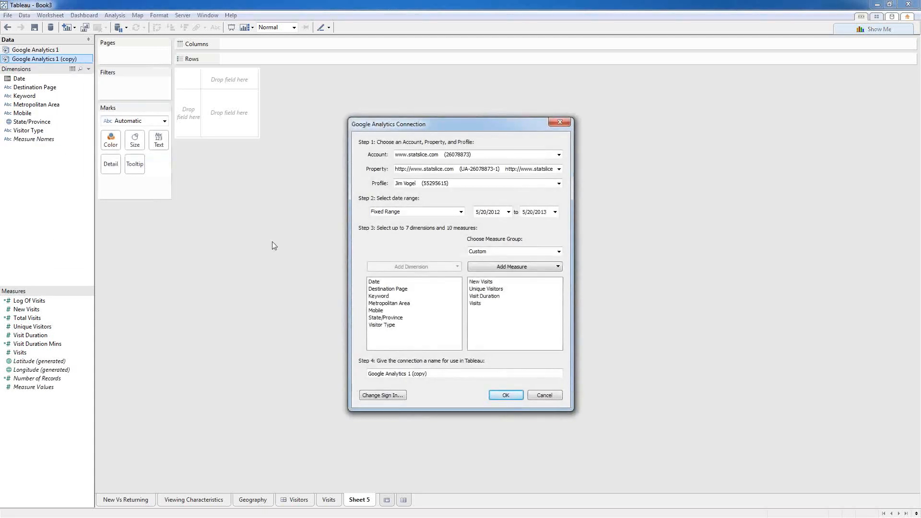
pyautogui.moveTo(397, 299)
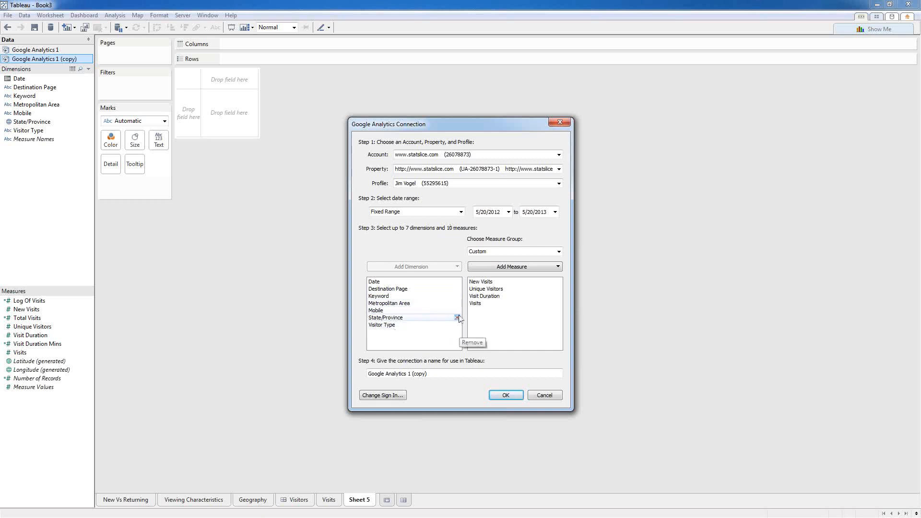
pyautogui.click(457, 310)
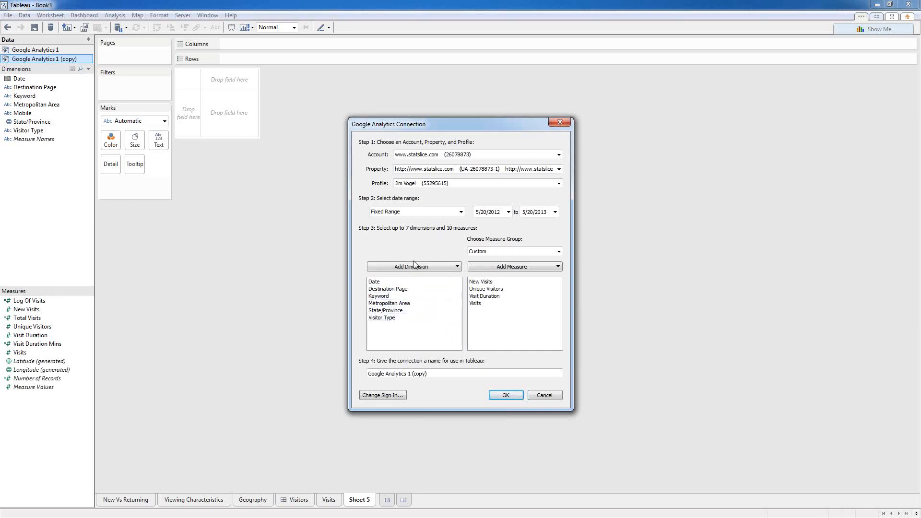
pyautogui.click(442, 267)
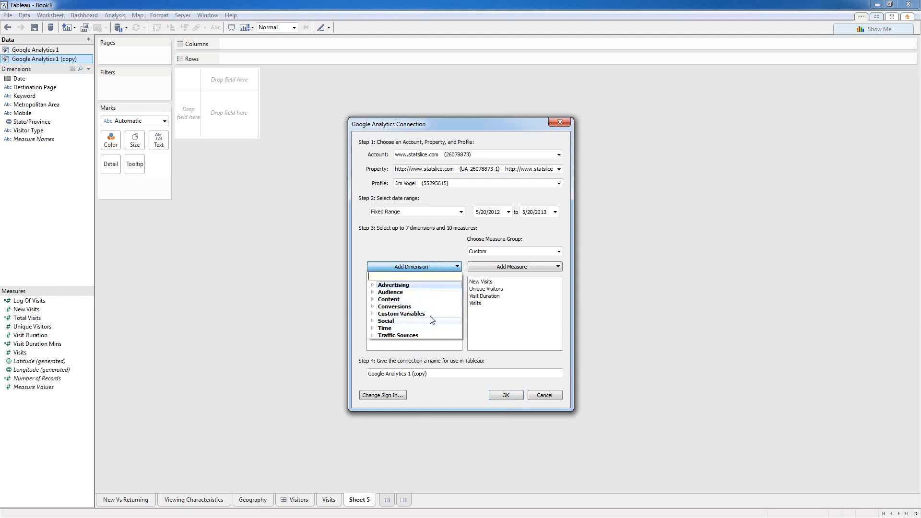
pyautogui.click(372, 299)
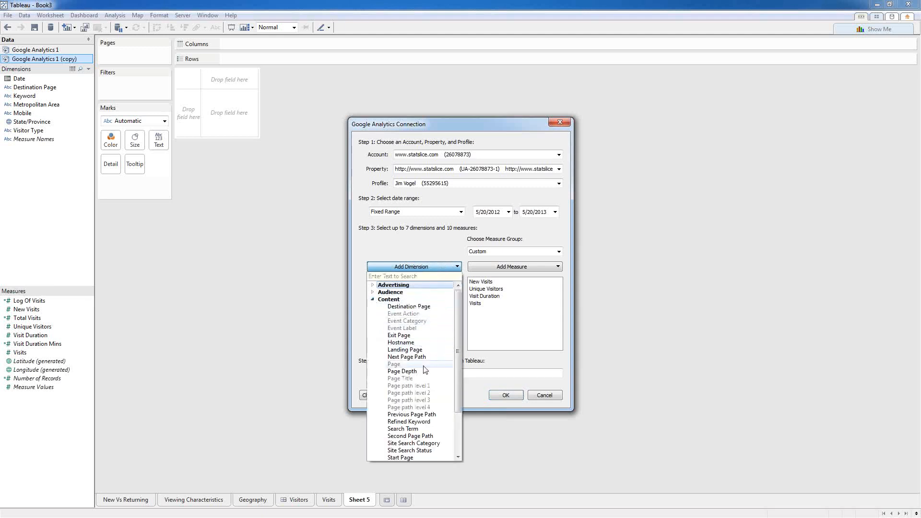
pyautogui.click(401, 335)
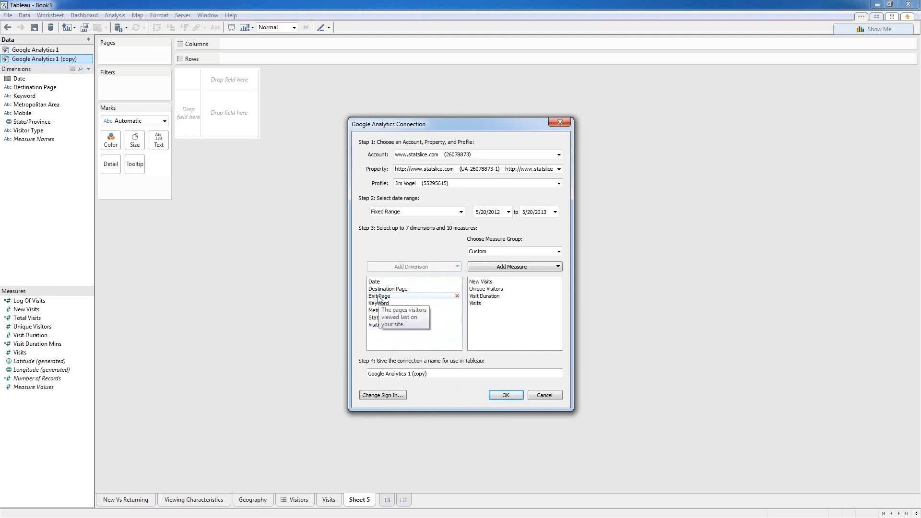
pyautogui.click(499, 398)
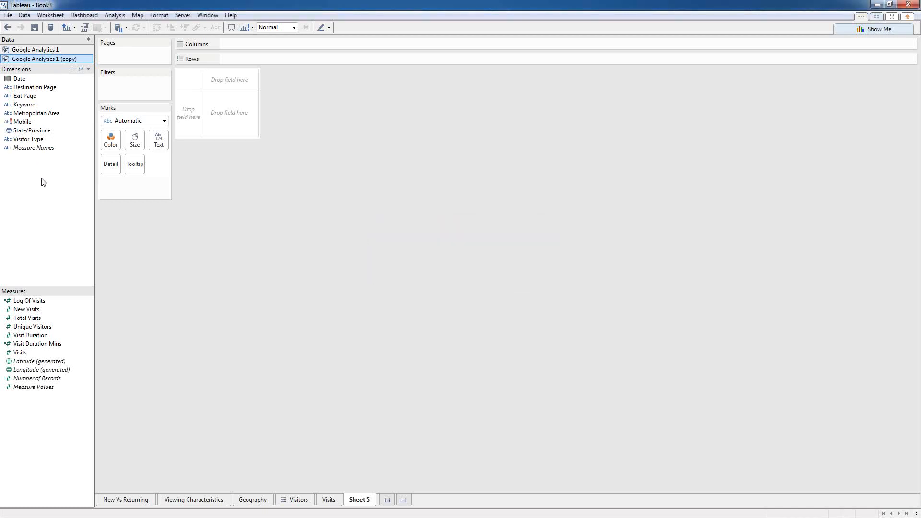
# Step: Delete the broken Mobile field from the data pane
pyautogui.moveTo(41, 125)
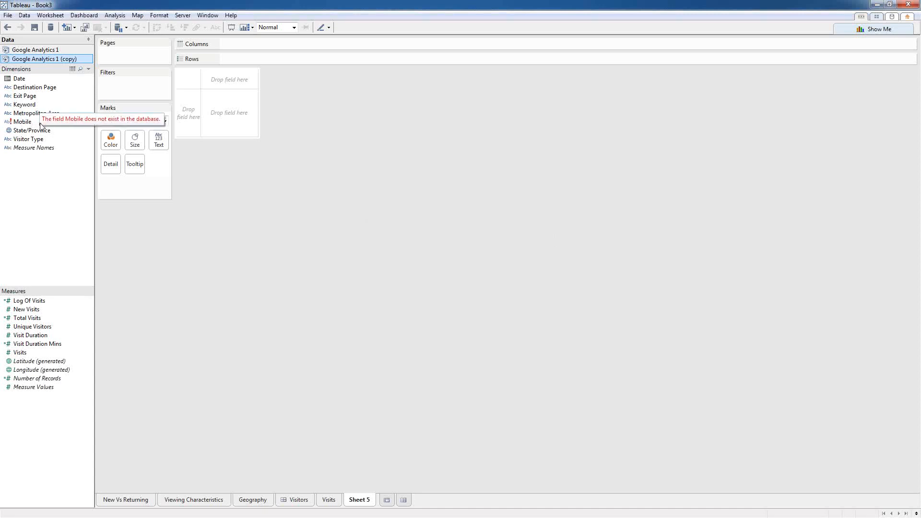
pyautogui.rightClick(9, 125)
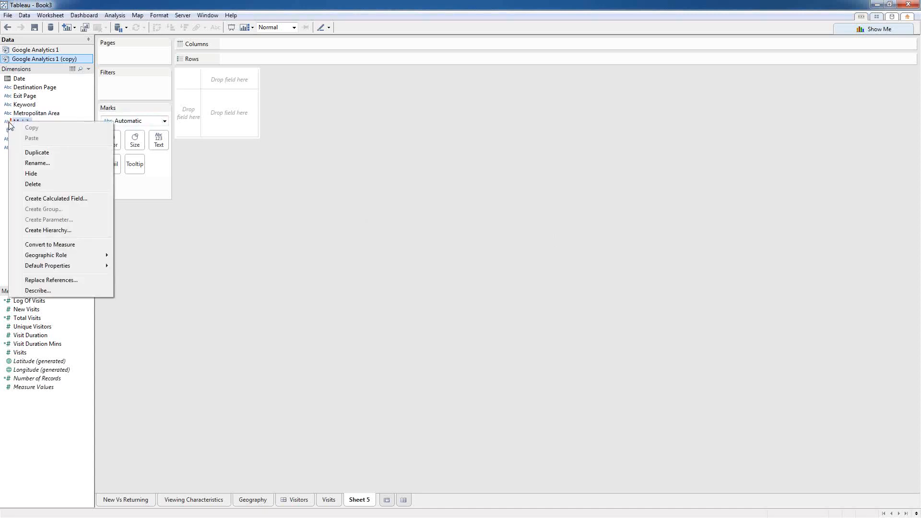
pyautogui.click(39, 186)
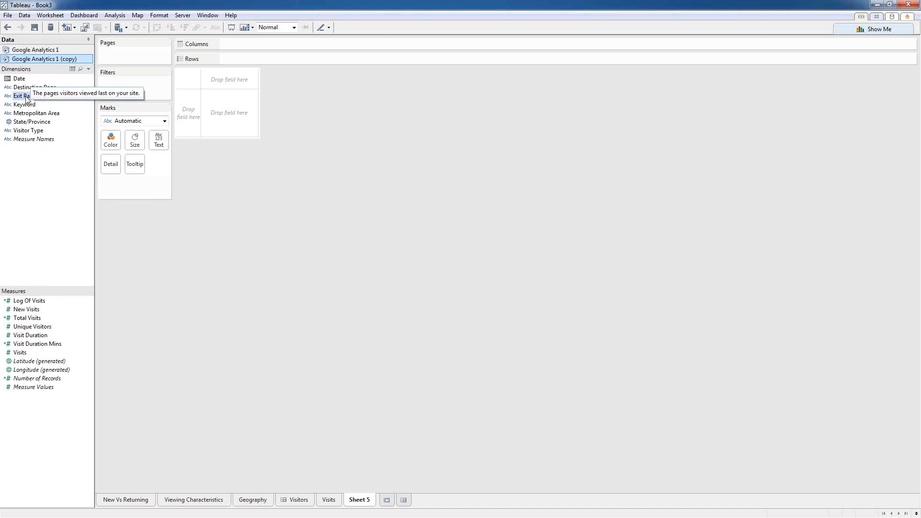
# Step: Chart Visits and Visit Duration Mins as horizontal bars for each Exit Page
pyautogui.doubleClick(21, 353)
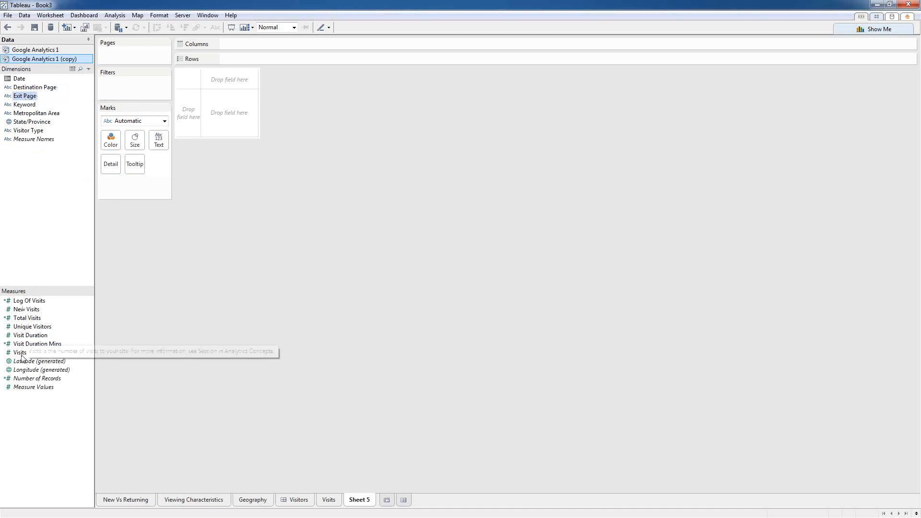
pyautogui.moveTo(36, 343); pyautogui.dragTo(335, 60)
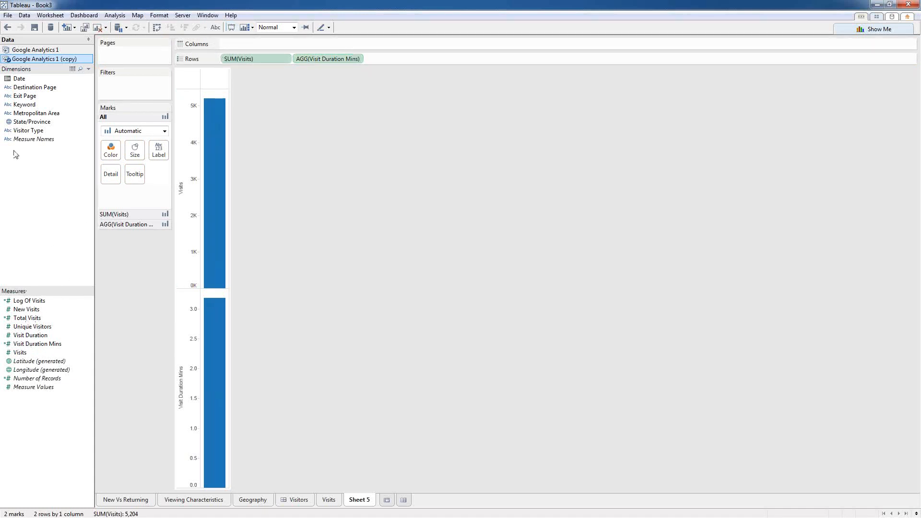
pyautogui.moveTo(18, 100); pyautogui.dragTo(247, 44)
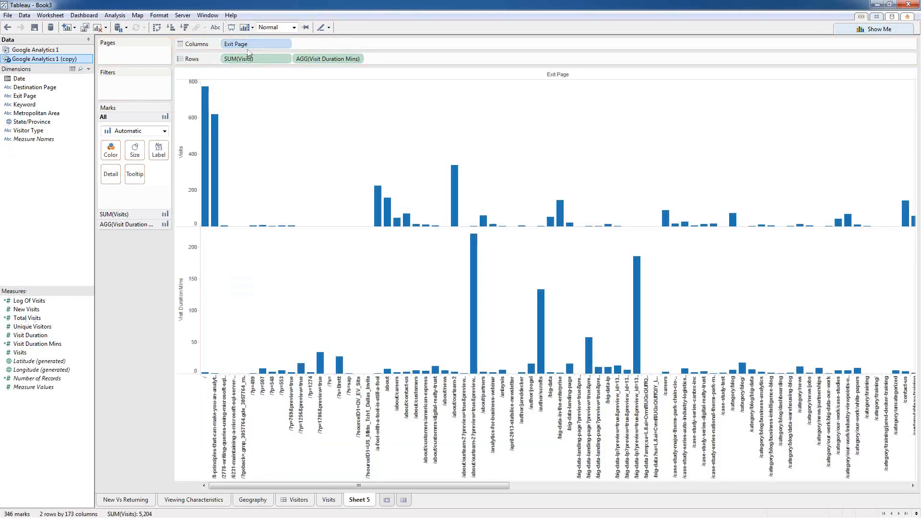
pyautogui.click(156, 28)
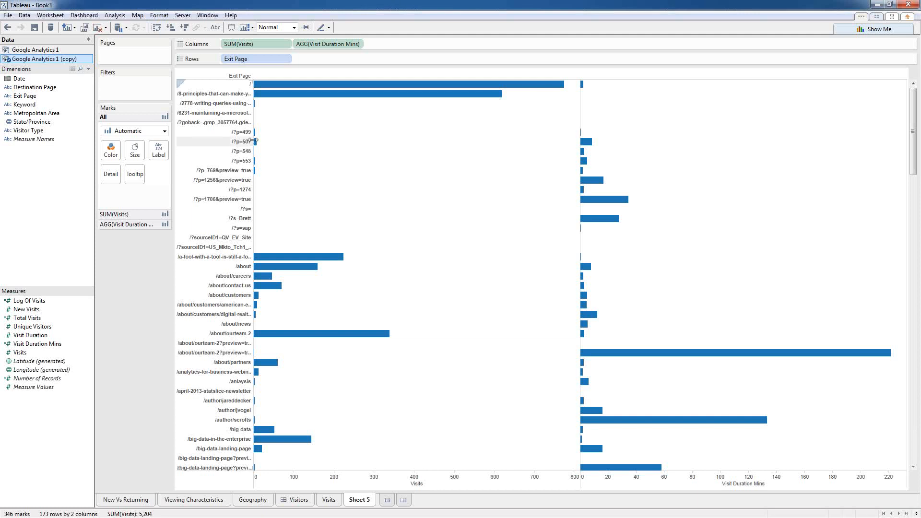
pyautogui.rightClick(243, 60)
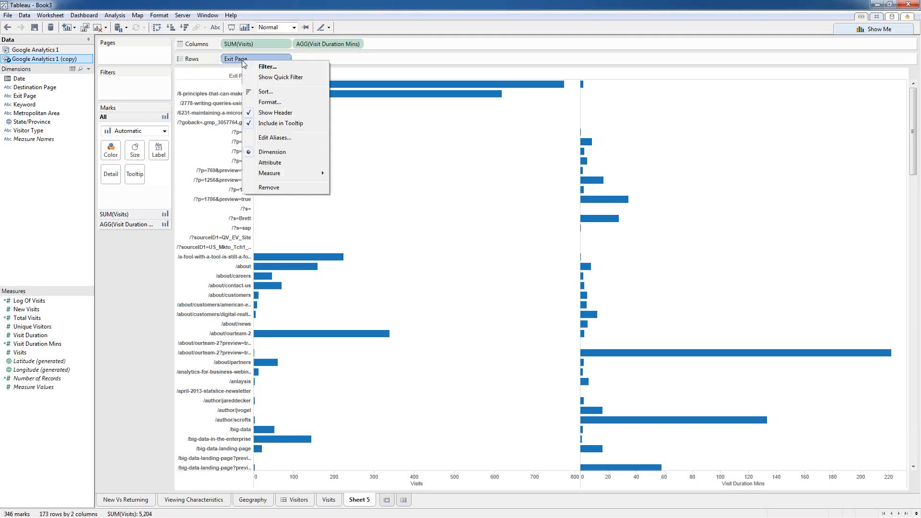
# Step: Sort Exit Page descending by the sum of Visits, putting "/" on top
pyautogui.click(276, 94)
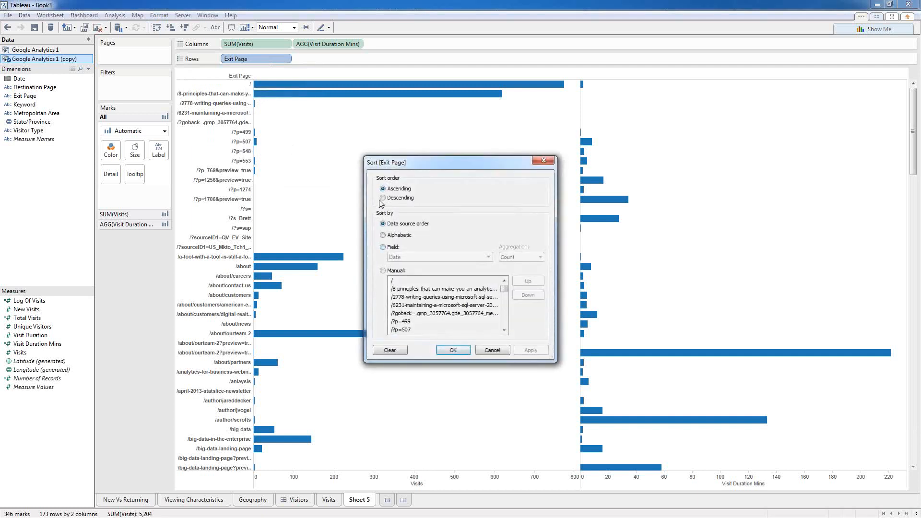
pyautogui.click(383, 246)
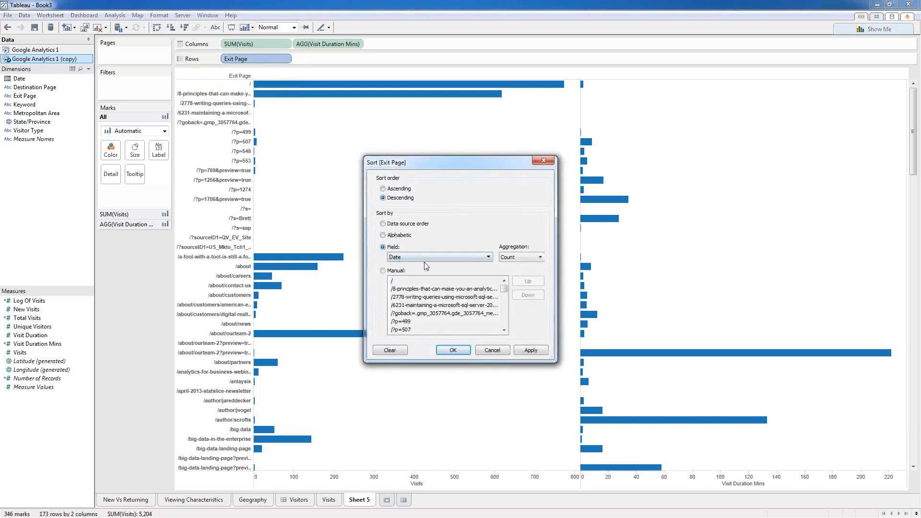
pyautogui.click(431, 259)
pyautogui.click(415, 381)
pyautogui.click(530, 351)
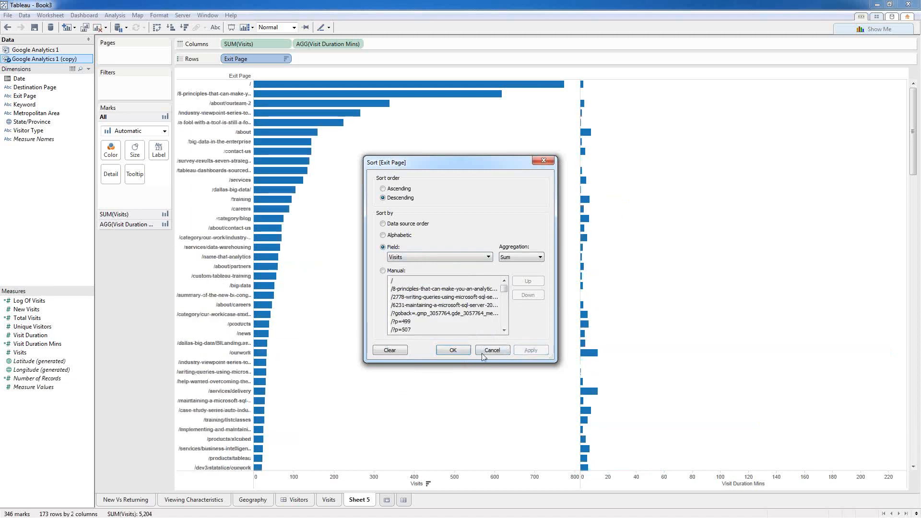
pyautogui.click(448, 353)
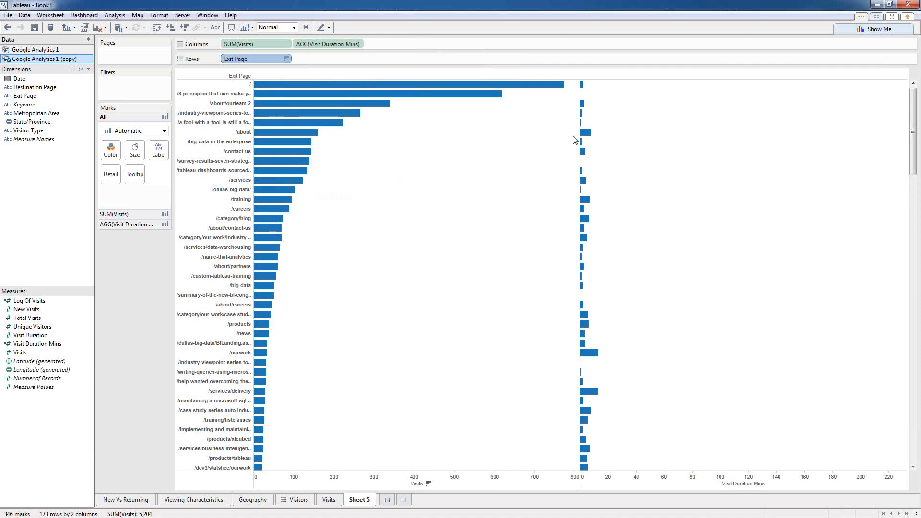
pyautogui.moveTo(585, 136)
pyautogui.moveTo(582, 152)
# Step: Filter SUM(Visits) to at least 50, leaving 23 exit pages
pyautogui.rightClick(243, 45)
pyautogui.click(263, 48)
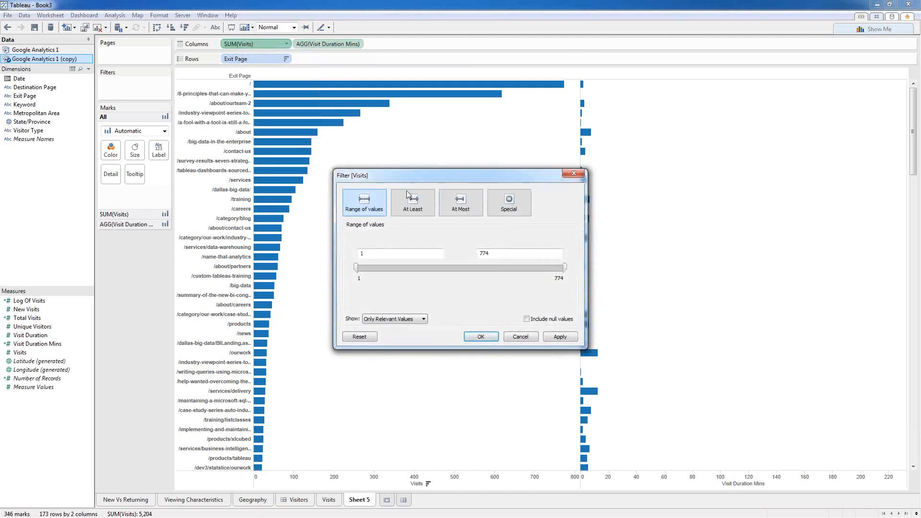
pyautogui.click(412, 211)
pyautogui.moveTo(377, 253); pyautogui.dragTo(335, 248)
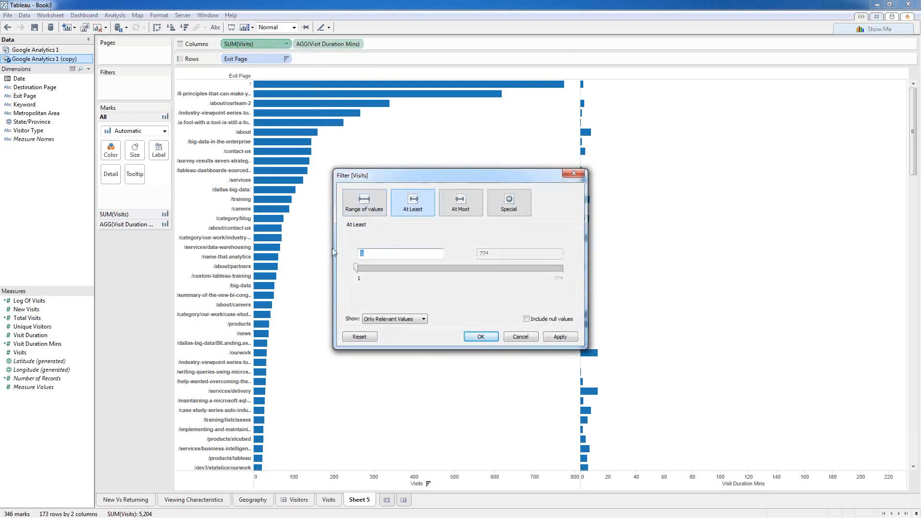
pyautogui.write('50')
pyautogui.click(483, 338)
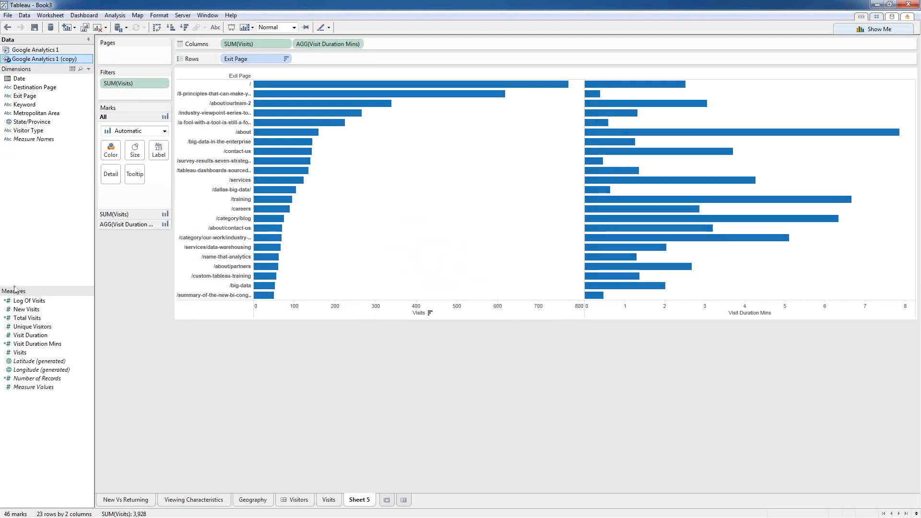
# Step: Colour the Visits and Visit Duration Mins bars by their own measures
pyautogui.moveTo(19, 353); pyautogui.dragTo(112, 160)
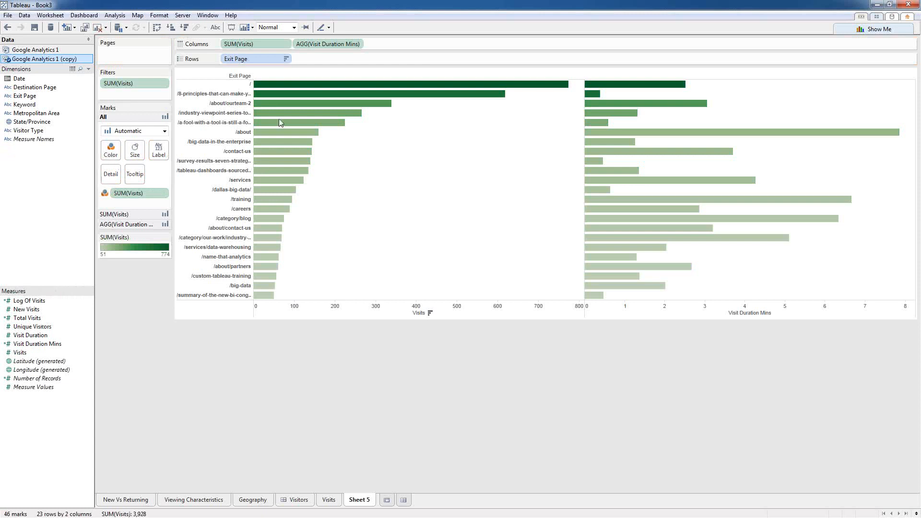
pyautogui.click(121, 224)
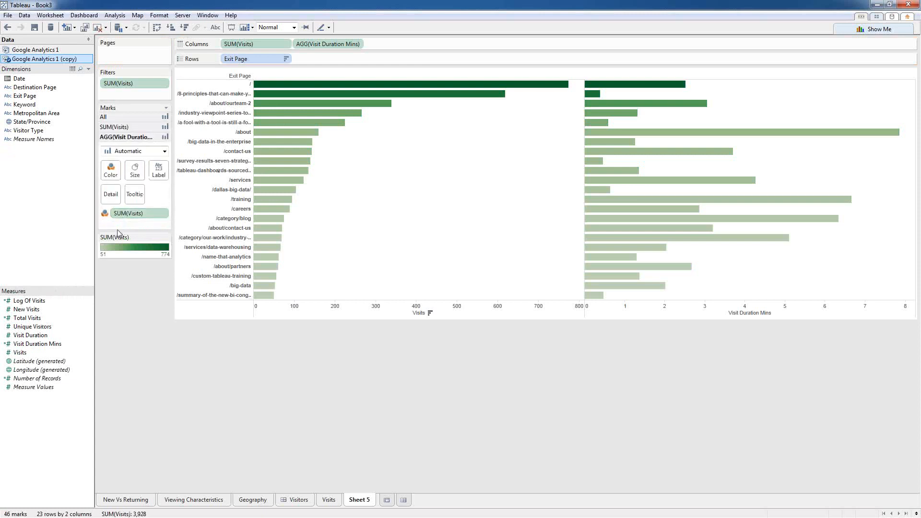
pyautogui.moveTo(31, 344); pyautogui.dragTo(111, 169)
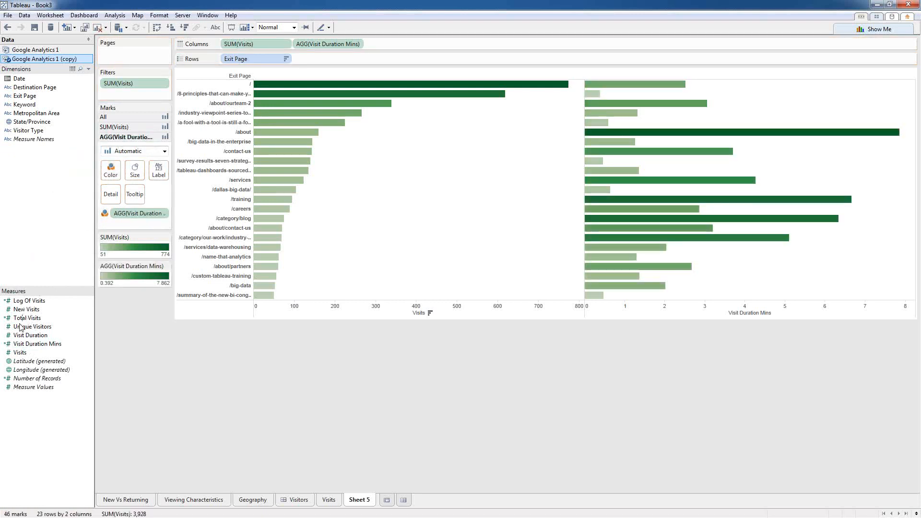
# Step: Label both bar charts with their values and widen the Exit Page labels
pyautogui.moveTo(38, 344); pyautogui.dragTo(153, 177)
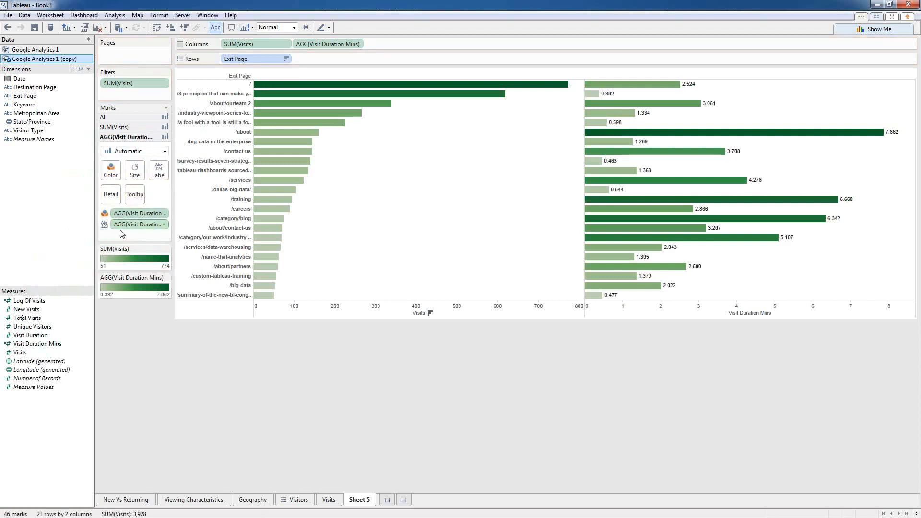
pyautogui.click(119, 127)
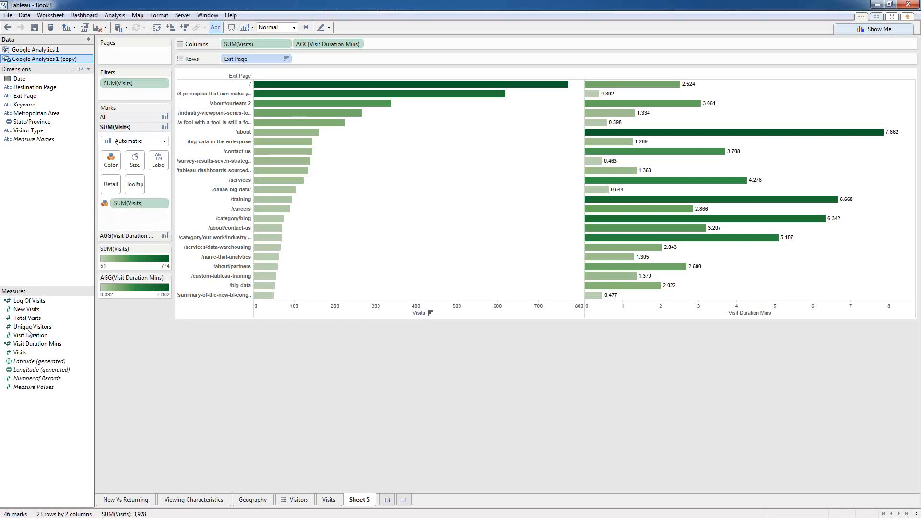
pyautogui.moveTo(19, 353); pyautogui.dragTo(156, 167)
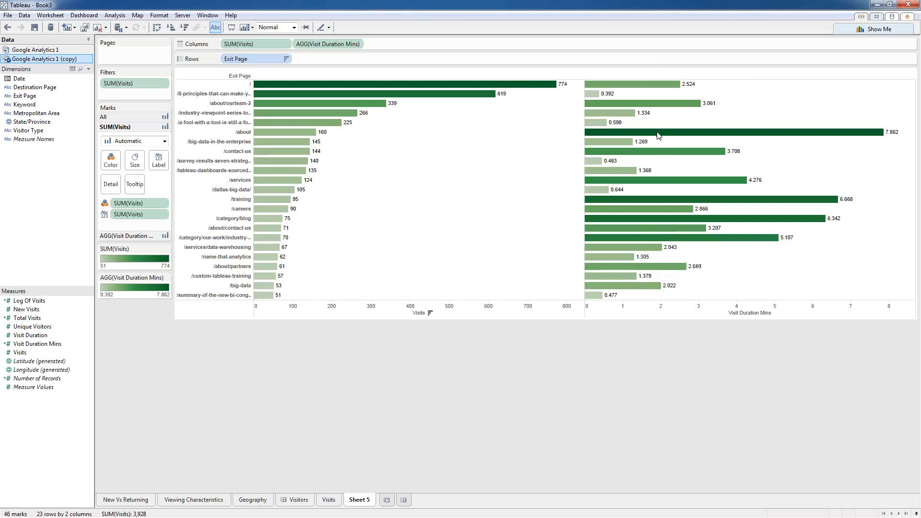
pyautogui.moveTo(658, 135)
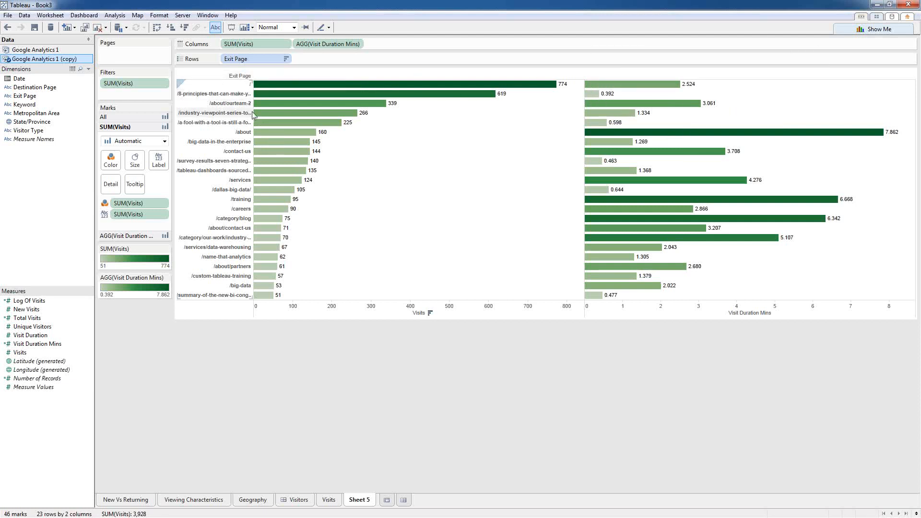
pyautogui.moveTo(252, 114); pyautogui.dragTo(324, 129)
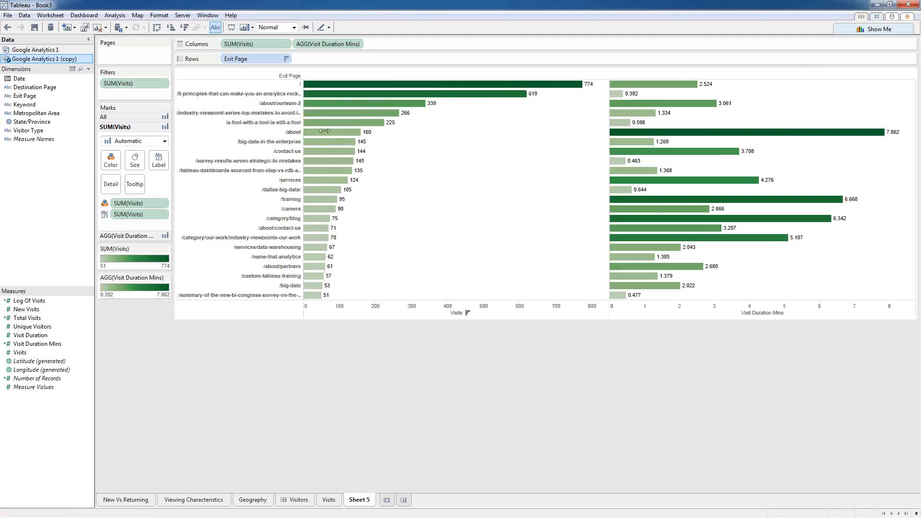
# Step: Rename Sheet 5 to Dropoffs
pyautogui.rightClick(357, 500)
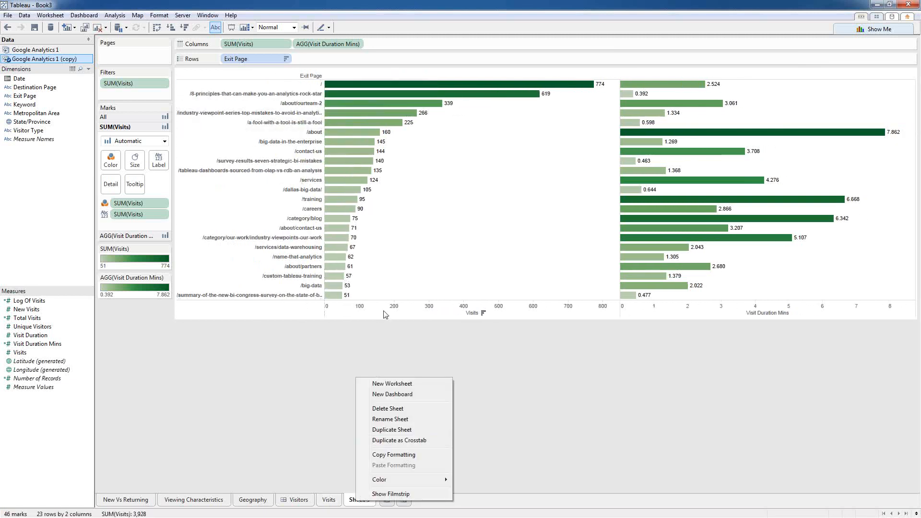
pyautogui.click(389, 419)
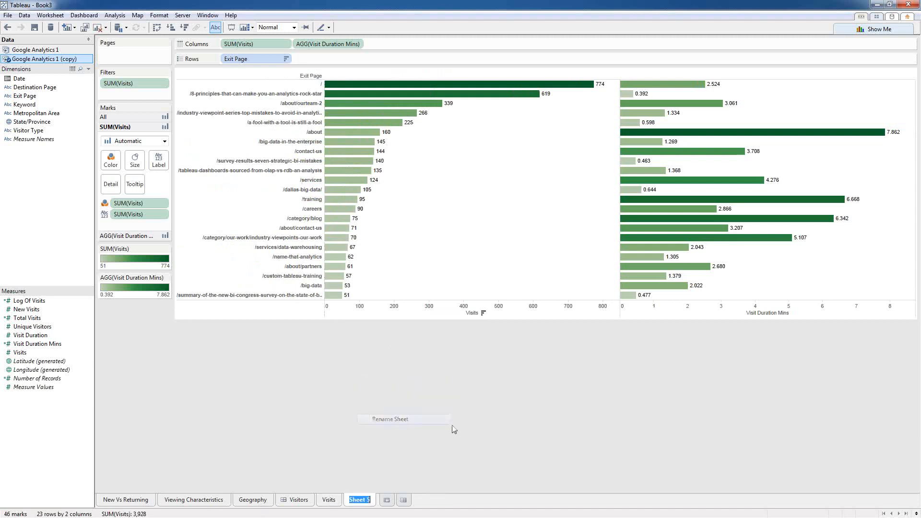
pyautogui.write('Droppoff')
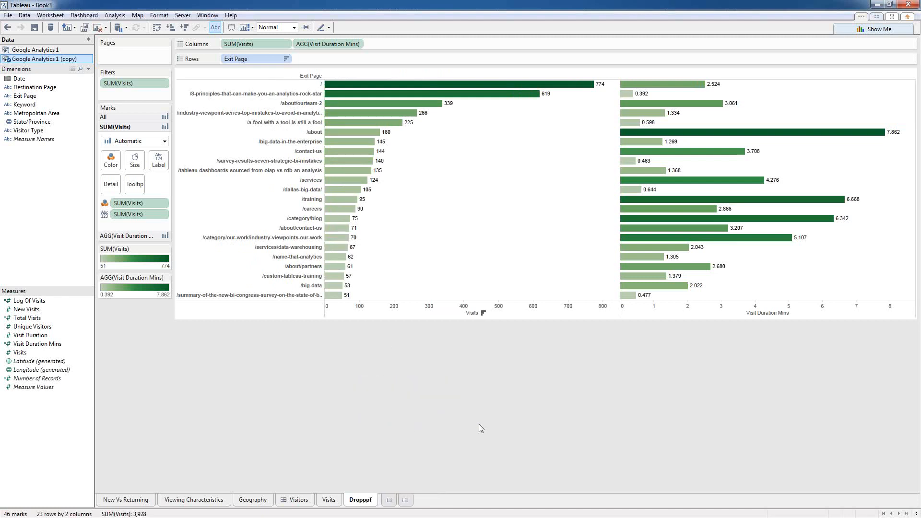
pyautogui.press('BackSpace')
pyautogui.press('BackSpace')
pyautogui.press('BackSpace')
pyautogui.write('offs')
# Step: Build an automatic-size dashboard with Geography, Dropoffs and Visits, then open the Visits sheet
pyautogui.click(407, 500)
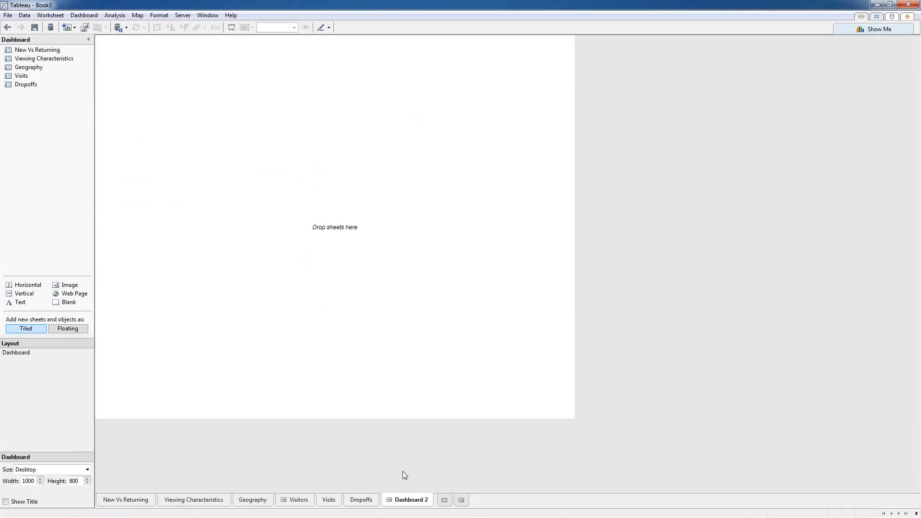
pyautogui.click(74, 469)
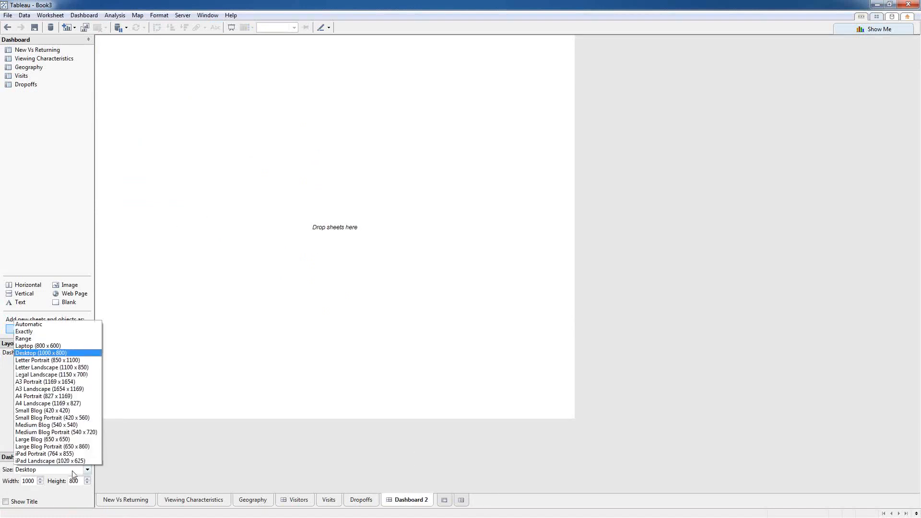
pyautogui.click(53, 322)
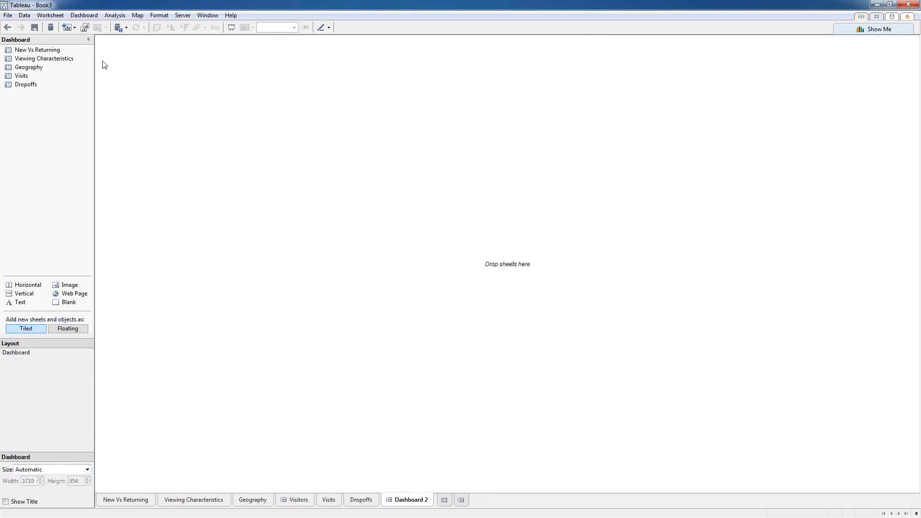
pyautogui.moveTo(28, 70); pyautogui.dragTo(199, 89)
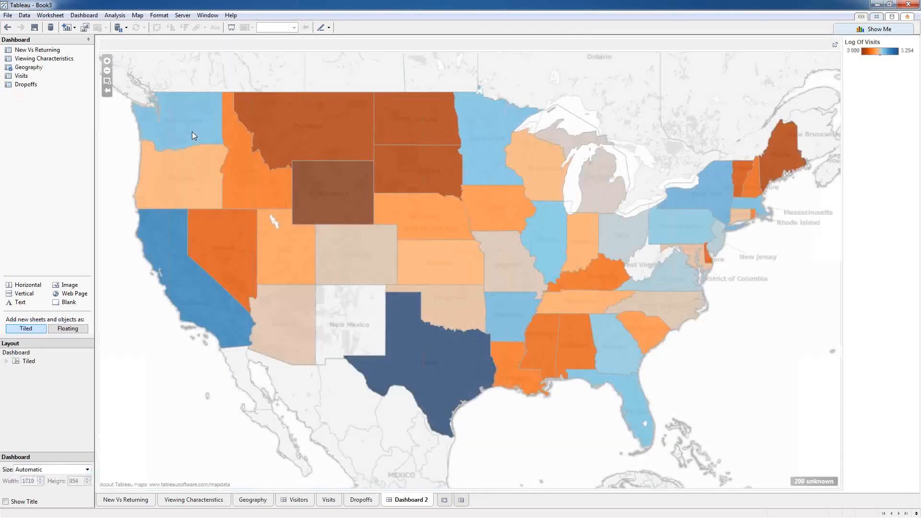
pyautogui.moveTo(22, 86); pyautogui.dragTo(580, 252)
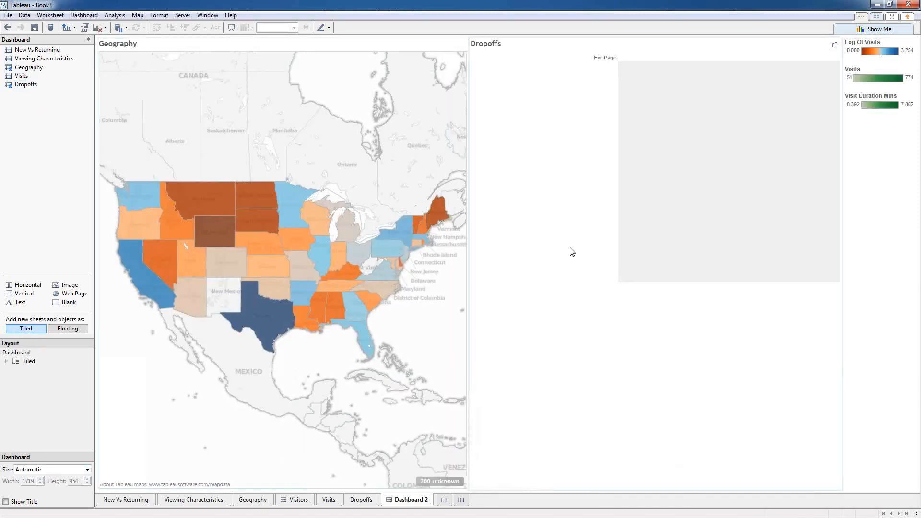
pyautogui.moveTo(22, 76); pyautogui.dragTo(288, 391)
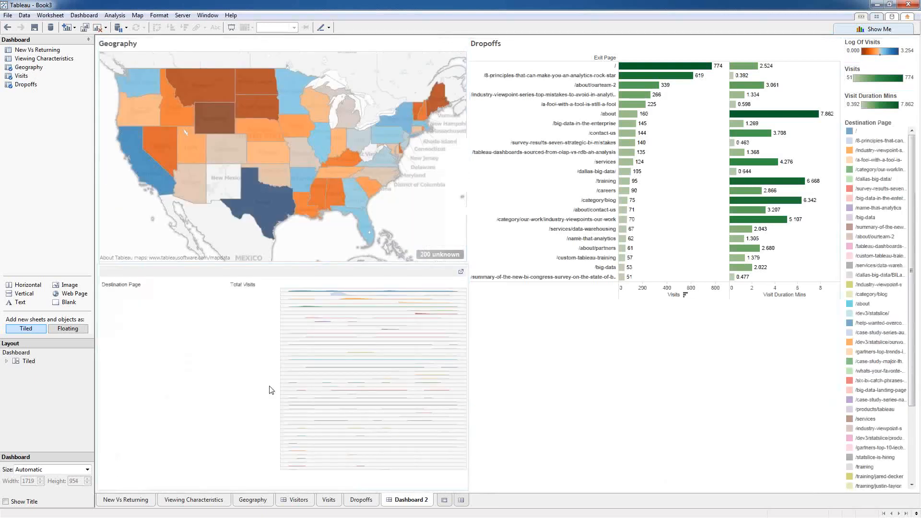
pyautogui.click(461, 274)
pyautogui.click(461, 272)
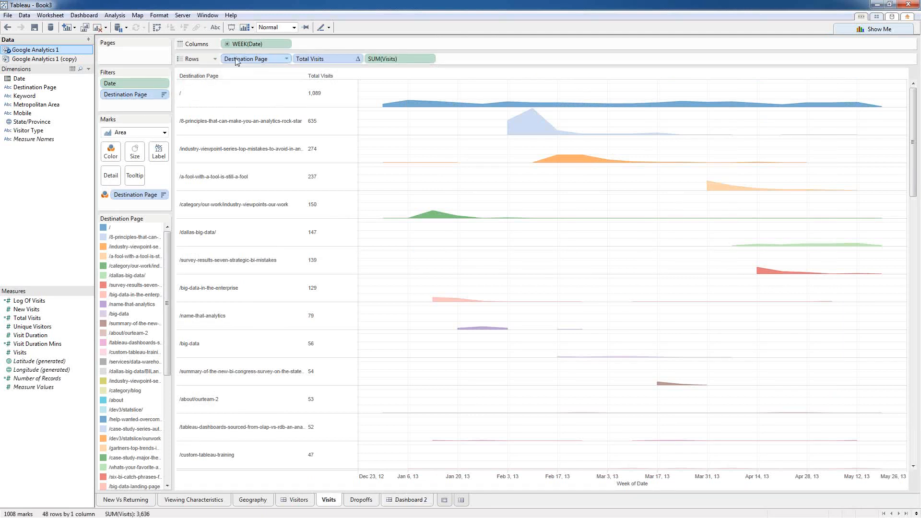
# Step: Limit Destination Page to the top 10 by sum of Visits, then return to Dashboard 2
pyautogui.rightClick(118, 95)
pyautogui.click(142, 101)
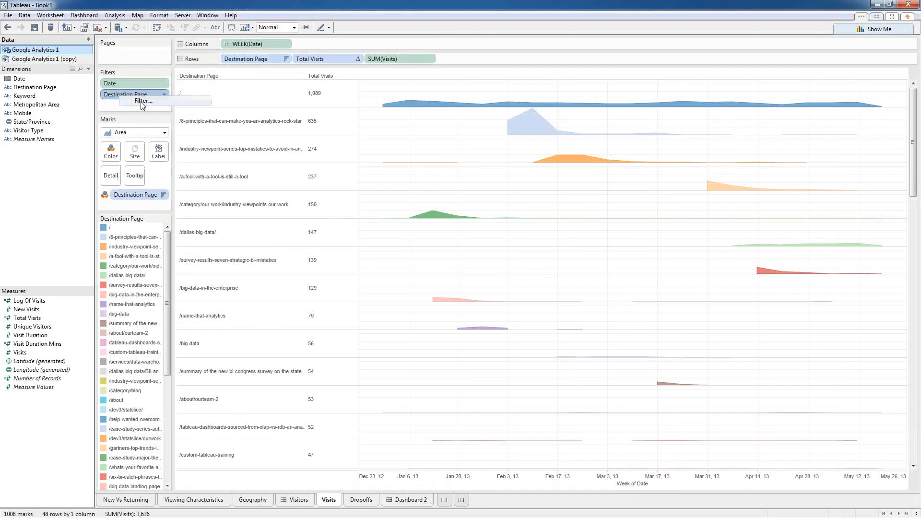
pyautogui.click(424, 153)
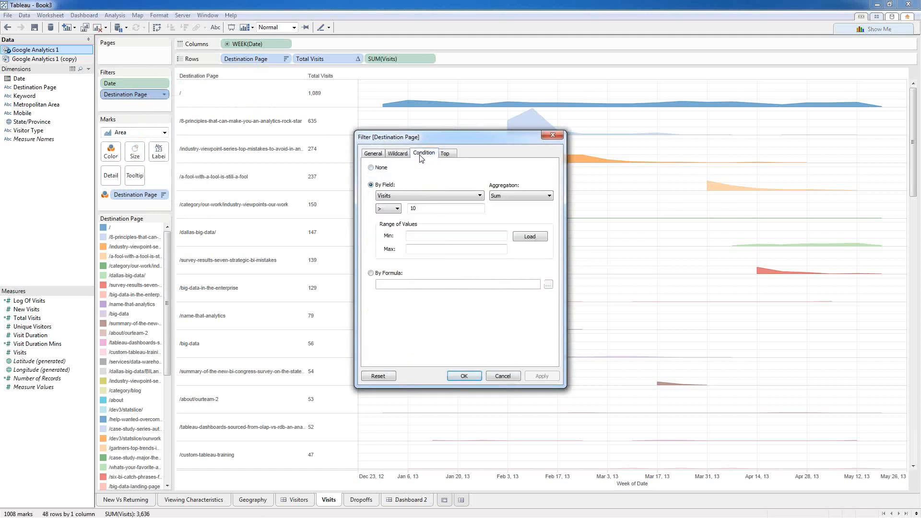
pyautogui.click(371, 168)
pyautogui.click(449, 155)
pyautogui.click(370, 184)
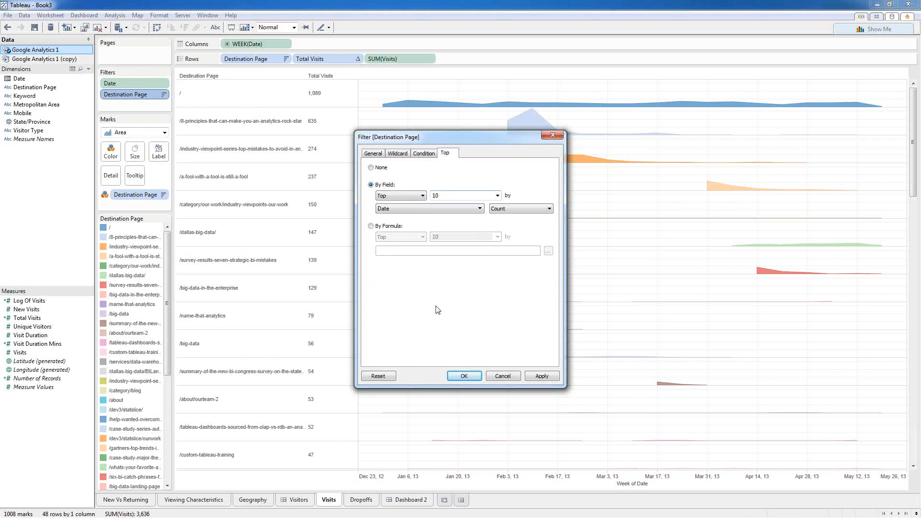
pyautogui.click(479, 209)
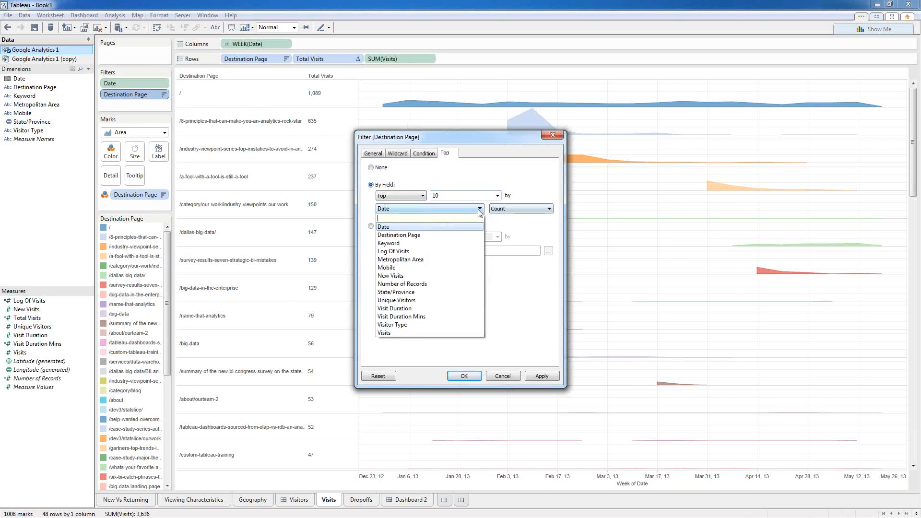
pyautogui.click(428, 333)
pyautogui.click(464, 375)
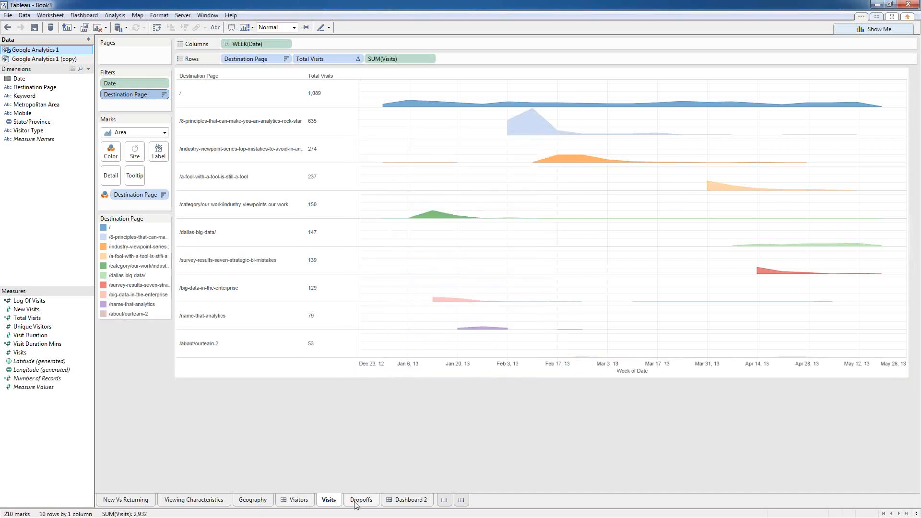
pyautogui.click(397, 500)
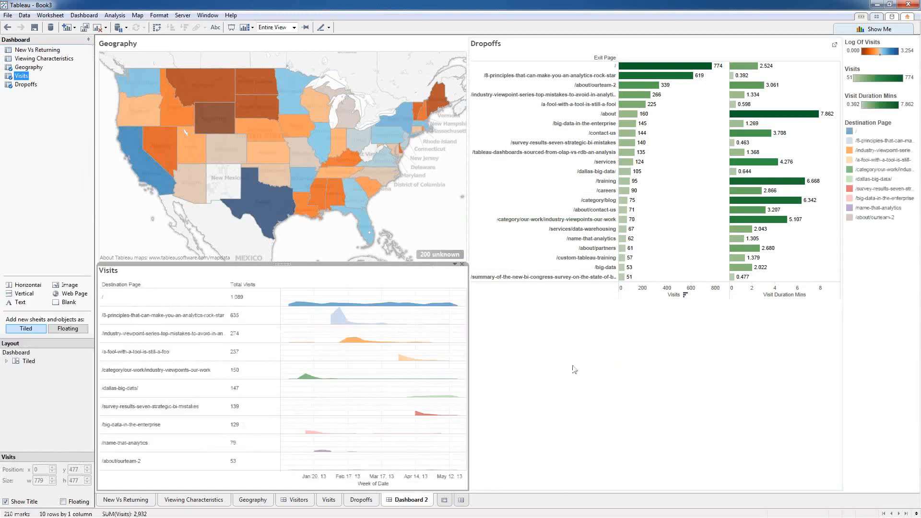
# Step: Set the Dropoffs chart on the dashboard to fit the Entire View
pyautogui.click(548, 44)
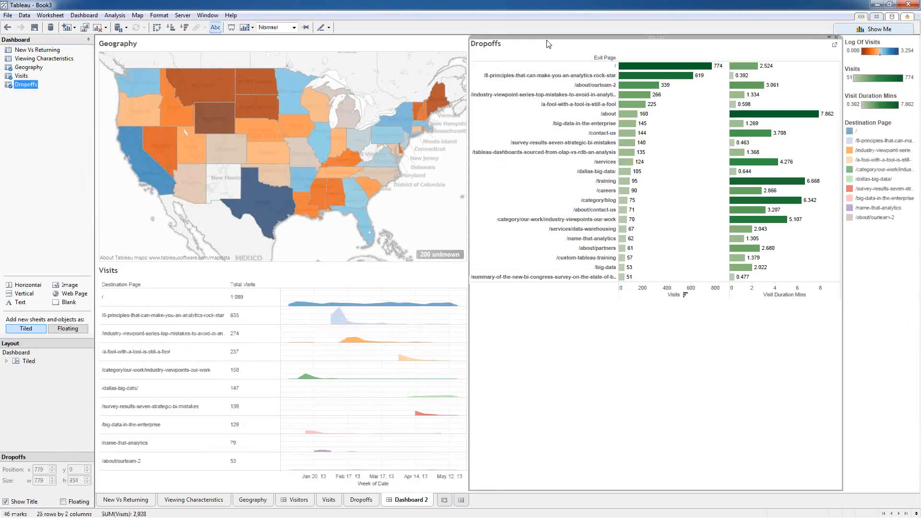
pyautogui.click(292, 28)
pyautogui.click(273, 60)
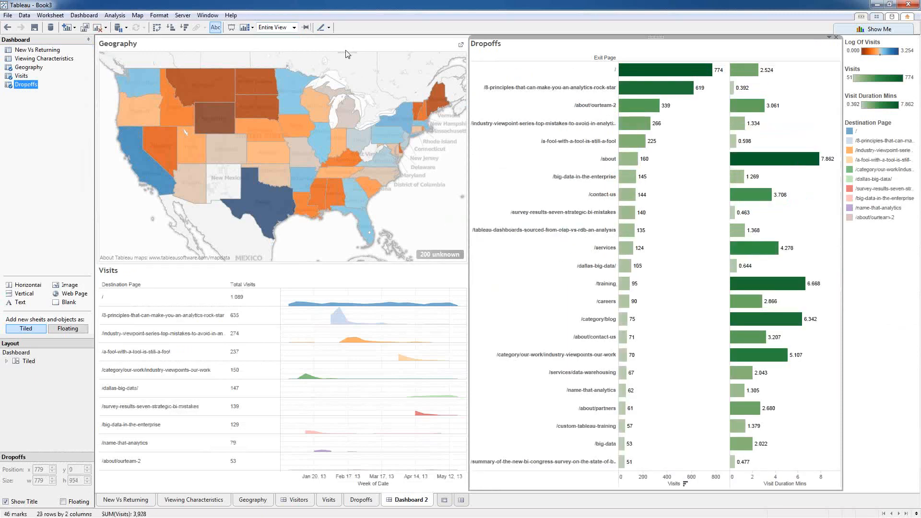
# Step: Use the Geography map as a filter, testing it by selecting and clearing Texas
pyautogui.click(372, 48)
pyautogui.click(454, 38)
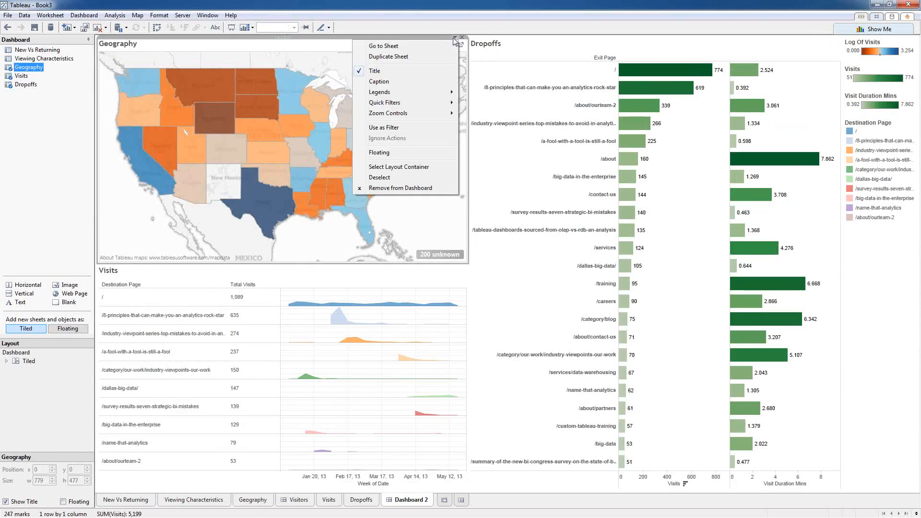
pyautogui.click(394, 127)
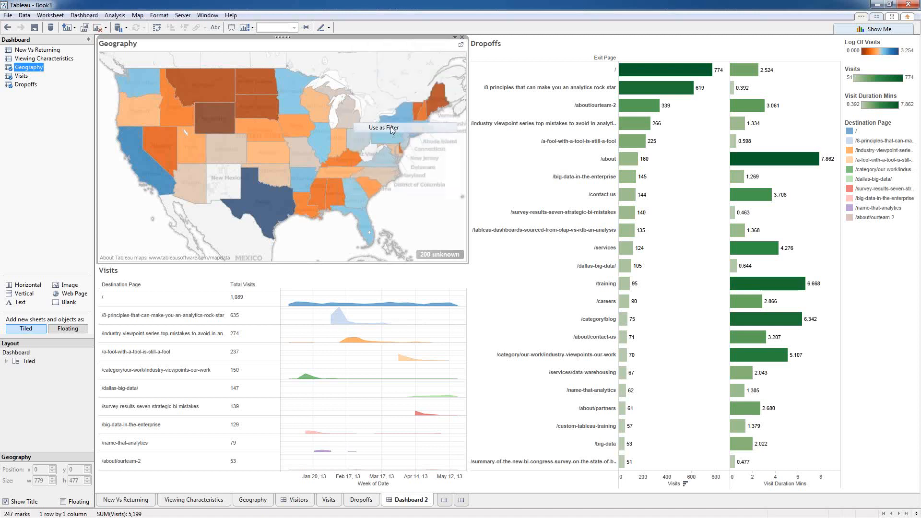
pyautogui.click(273, 213)
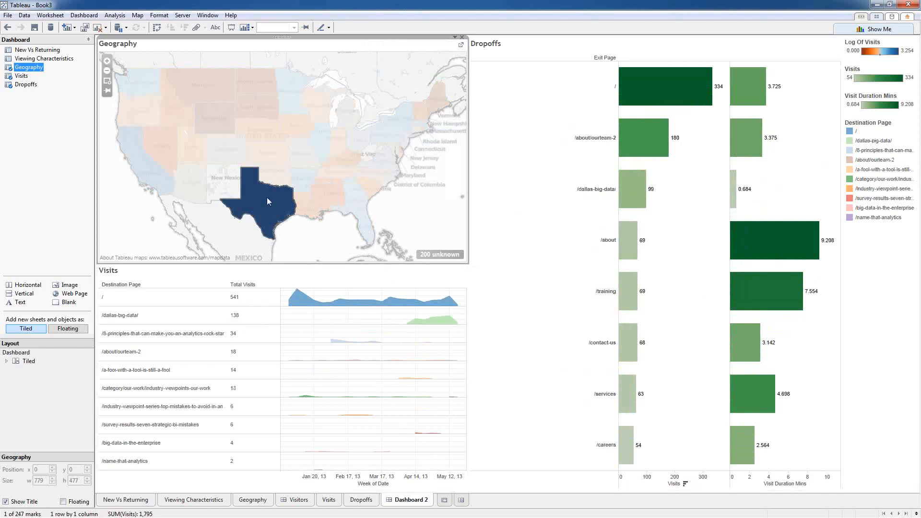
pyautogui.click(255, 237)
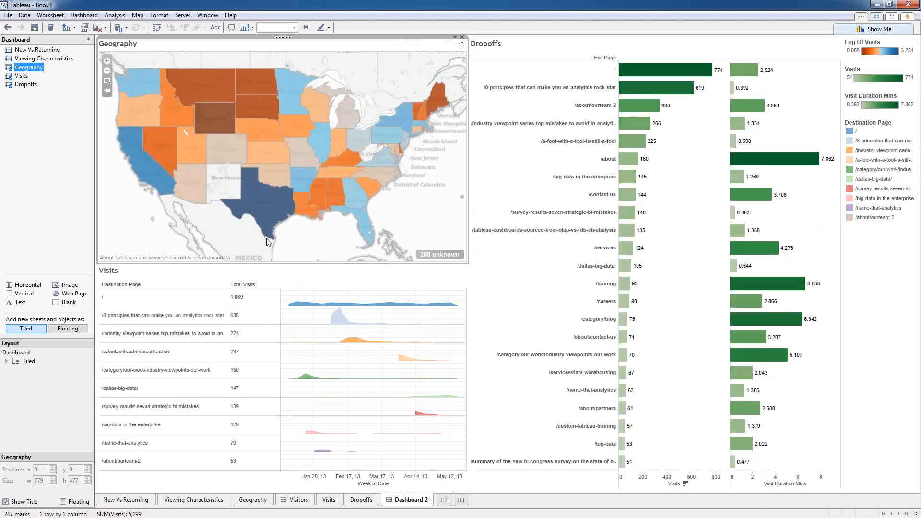
pyautogui.moveTo(269, 215)
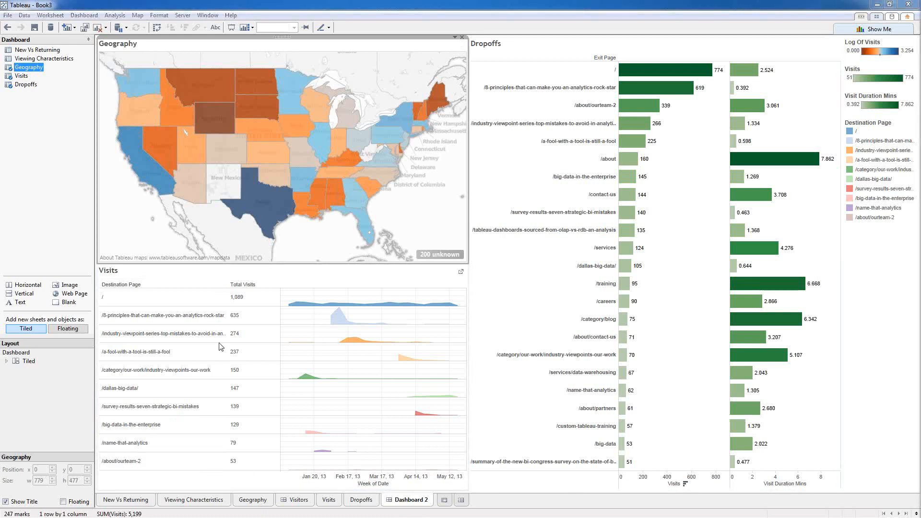
# Step: Minimize Book3, then in Book2 go from the Visit Analysis dashboard to the Sources dashboard
pyautogui.click(875, 5)
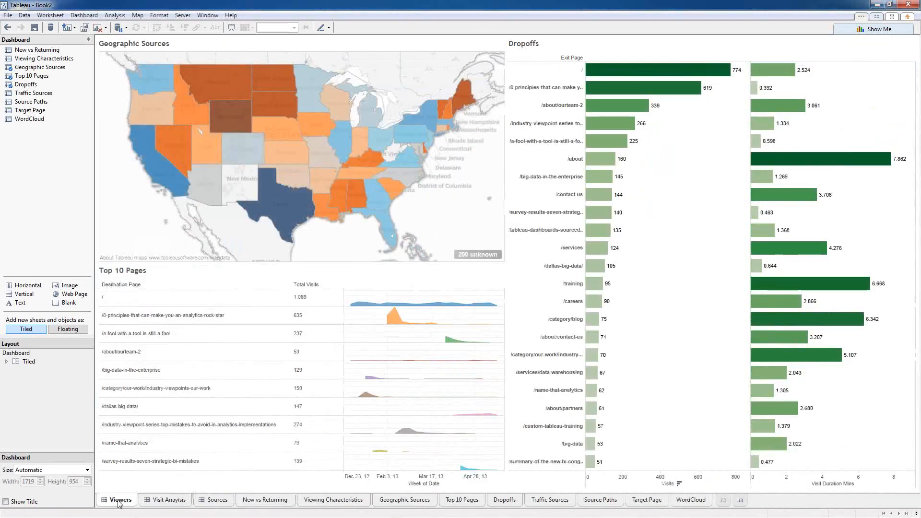
pyautogui.click(160, 501)
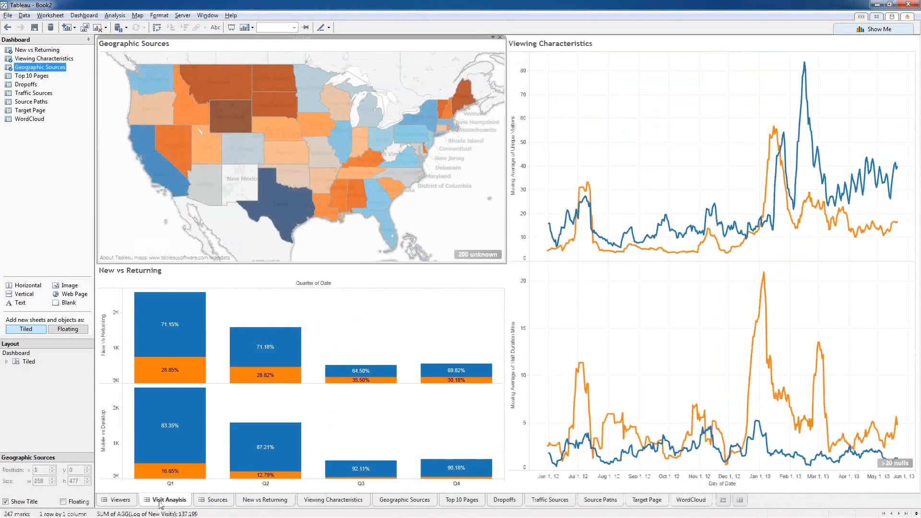
pyautogui.click(217, 500)
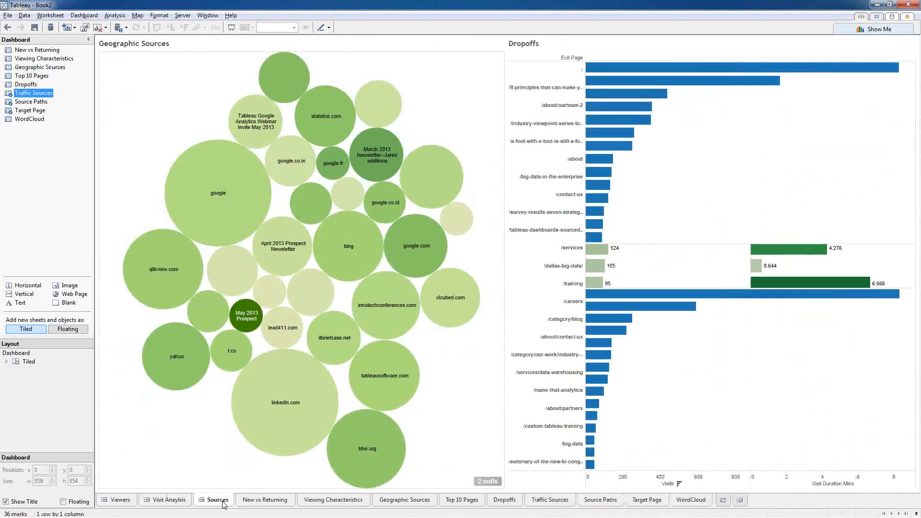
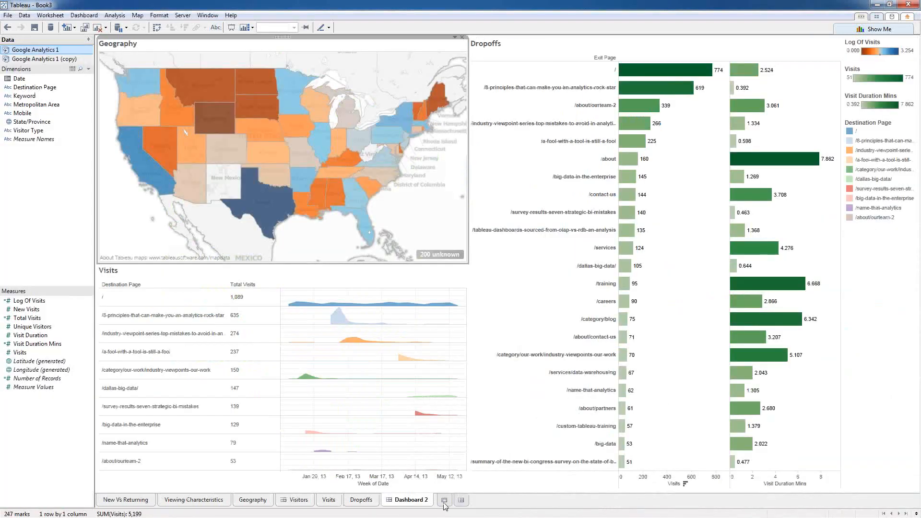
# Step: Start a new worksheet and duplicate Google Analytics 1 (copy), renaming the duplicate 'Sources'
pyautogui.click(444, 501)
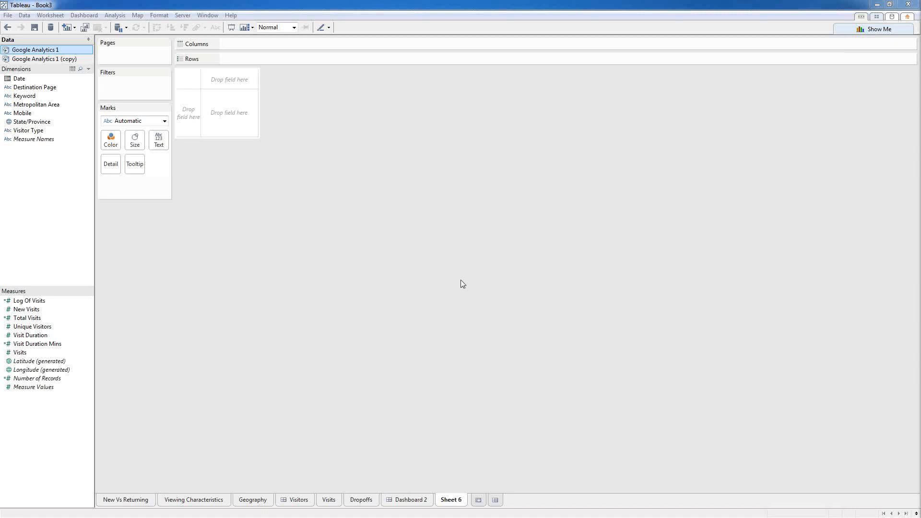
pyautogui.click(37, 58)
pyautogui.rightClick(38, 58)
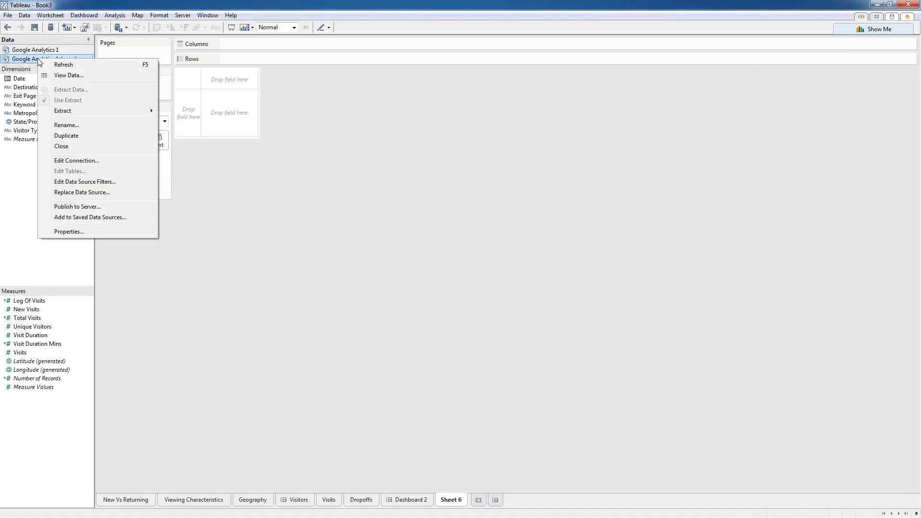
pyautogui.click(66, 136)
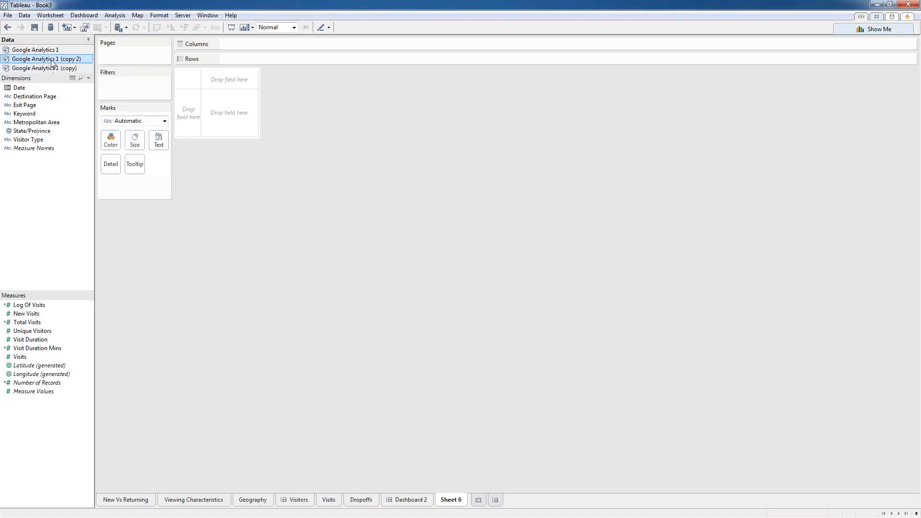
pyautogui.rightClick(53, 59)
pyautogui.click(77, 127)
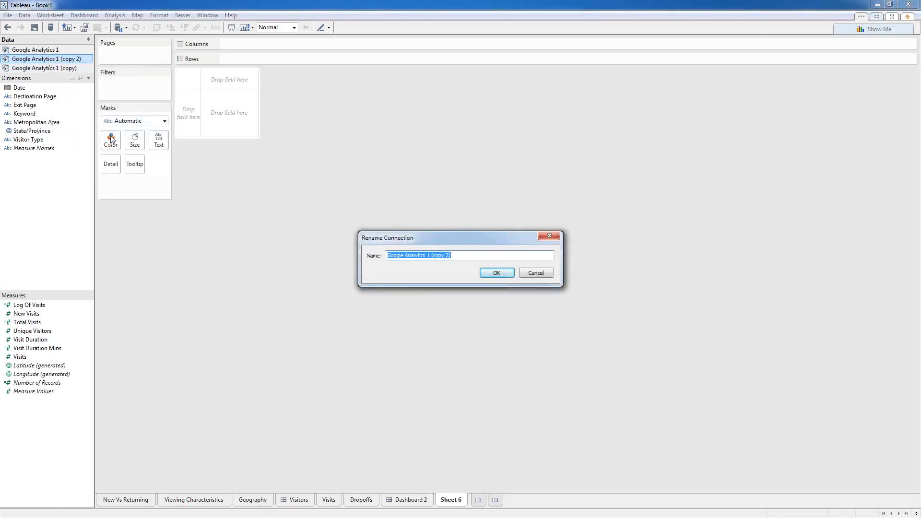
pyautogui.write('Sources')
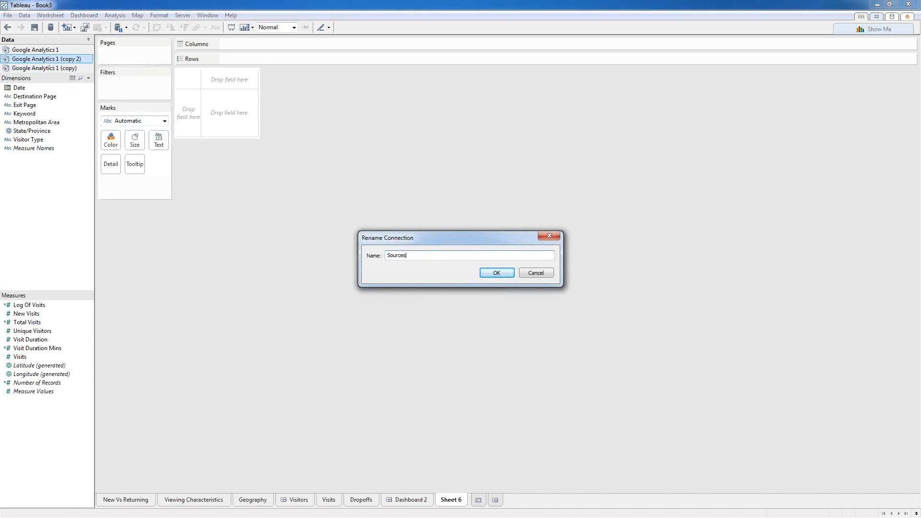
pyautogui.click(507, 275)
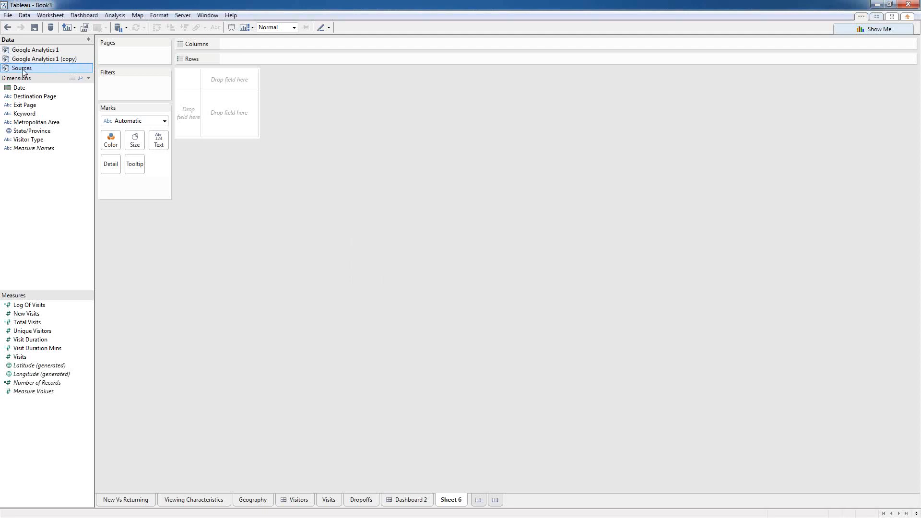
pyautogui.rightClick(27, 72)
# Step: Remove Destination Page, Exit Page, Keyword, Metropolitan Area and State/Province from the Sources connection
pyautogui.click(62, 172)
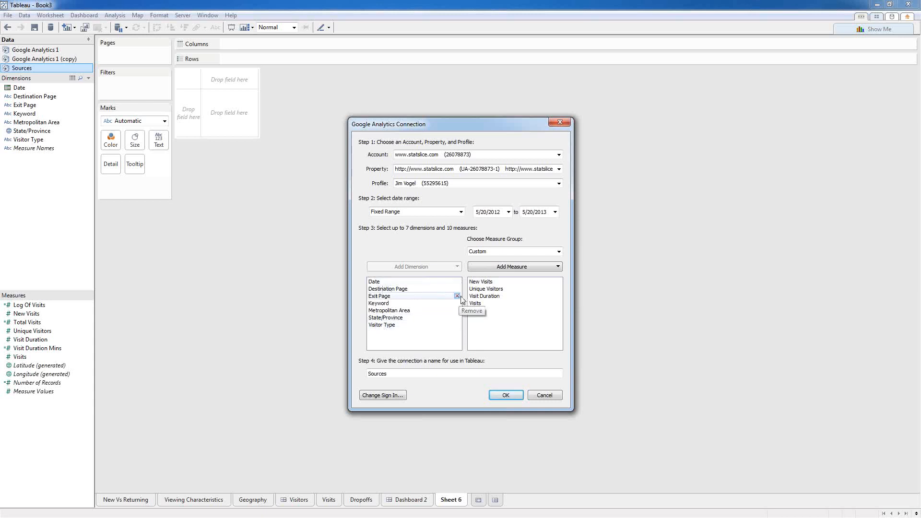
pyautogui.click(457, 289)
pyautogui.click(457, 289)
pyautogui.click(457, 289)
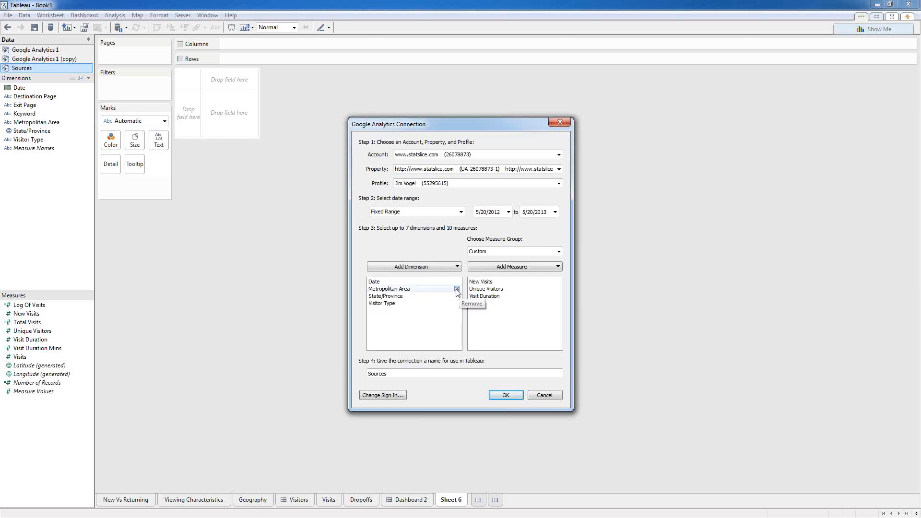
pyautogui.click(457, 289)
pyautogui.click(457, 289)
# Step: Add Referral Path and Source from Traffic Sources as connection dimensions
pyautogui.click(449, 270)
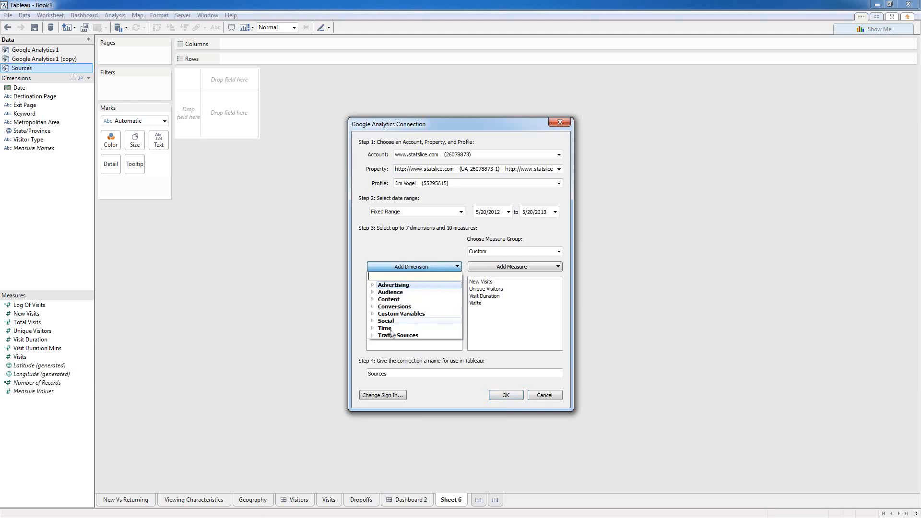
pyautogui.click(372, 336)
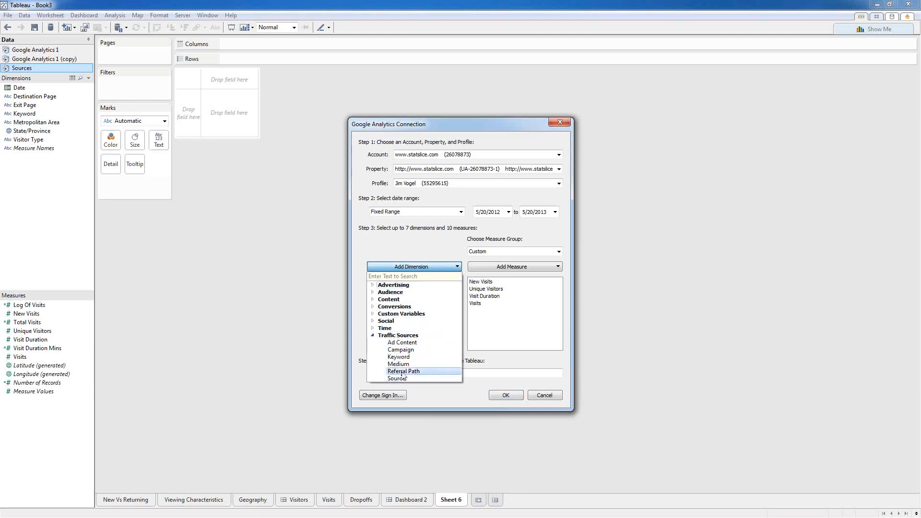
pyautogui.click(402, 372)
pyautogui.click(412, 266)
pyautogui.click(396, 378)
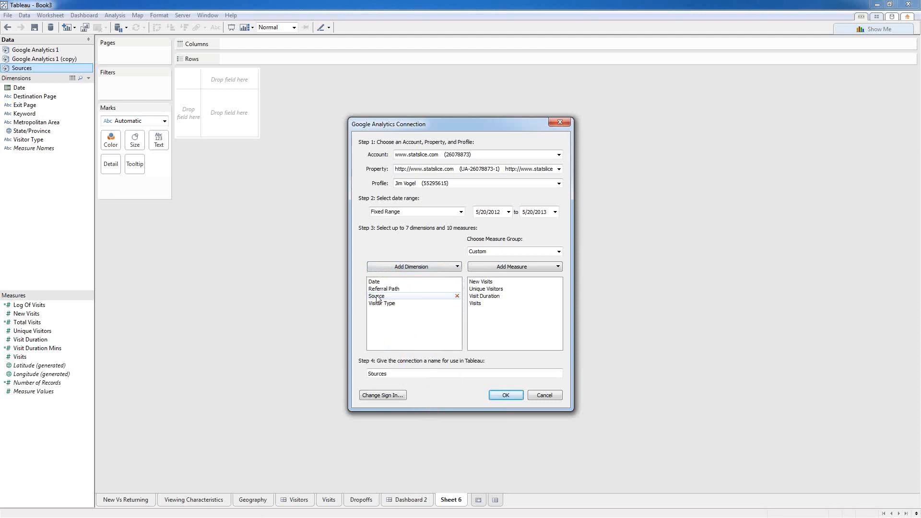
pyautogui.moveTo(377, 299)
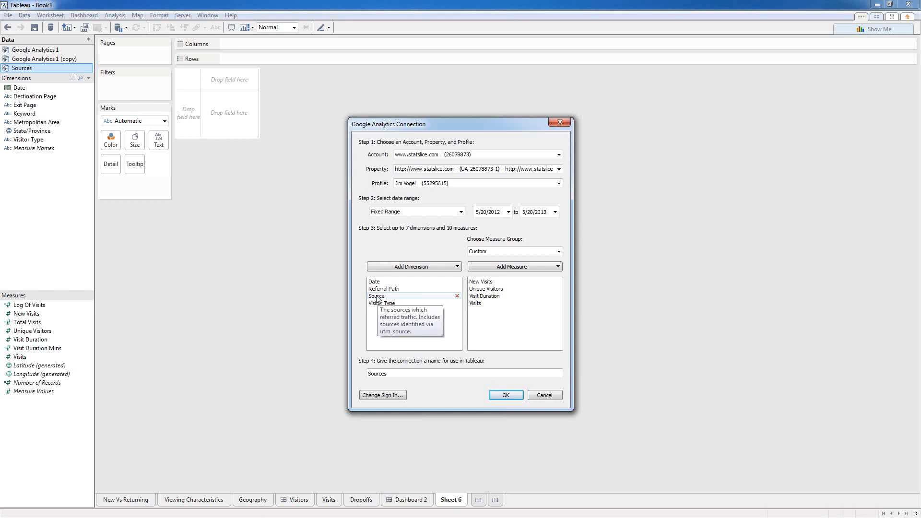
# Step: Add Landing Page from the Content category and confirm the updated connection
pyautogui.click(410, 266)
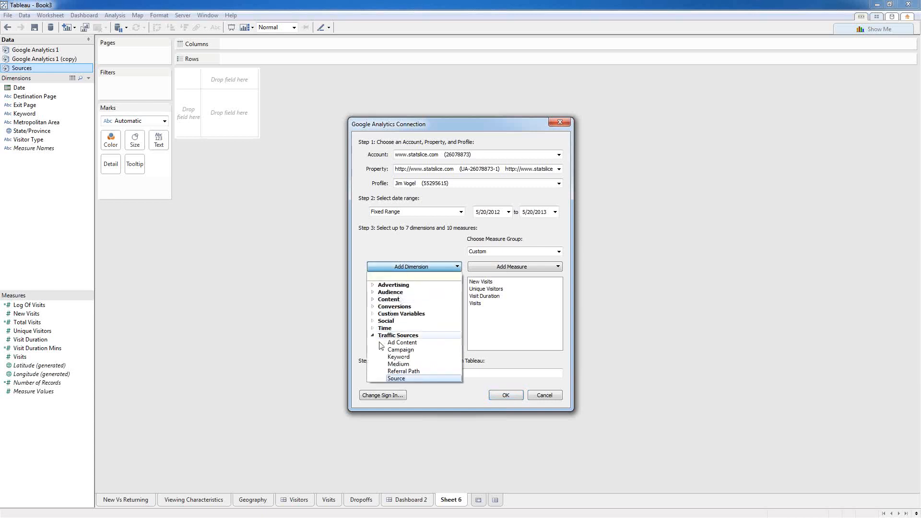
pyautogui.click(373, 292)
pyautogui.scroll(-3, 404, 431)
pyautogui.click(400, 416)
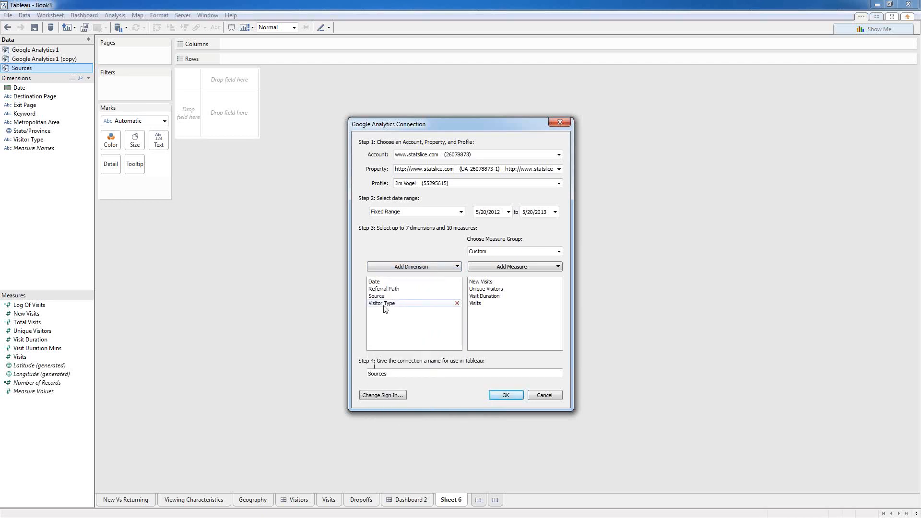
pyautogui.moveTo(401, 293)
pyautogui.click(411, 267)
pyautogui.scroll(5, 378, 301)
pyautogui.click(373, 292)
pyautogui.click(373, 299)
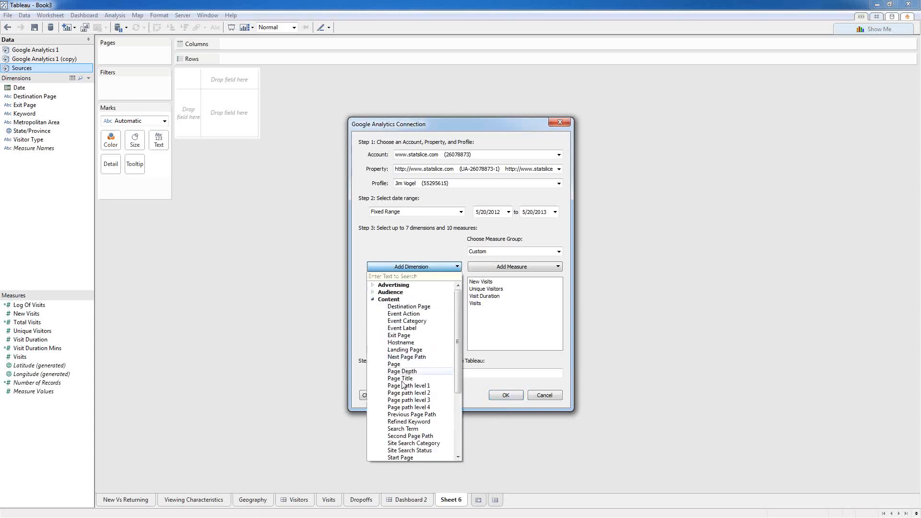
pyautogui.moveTo(405, 353)
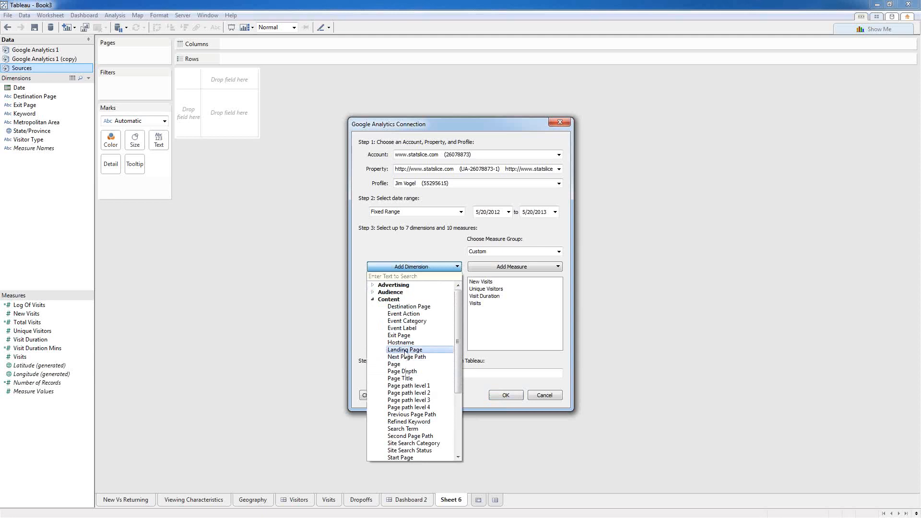
pyautogui.click(404, 351)
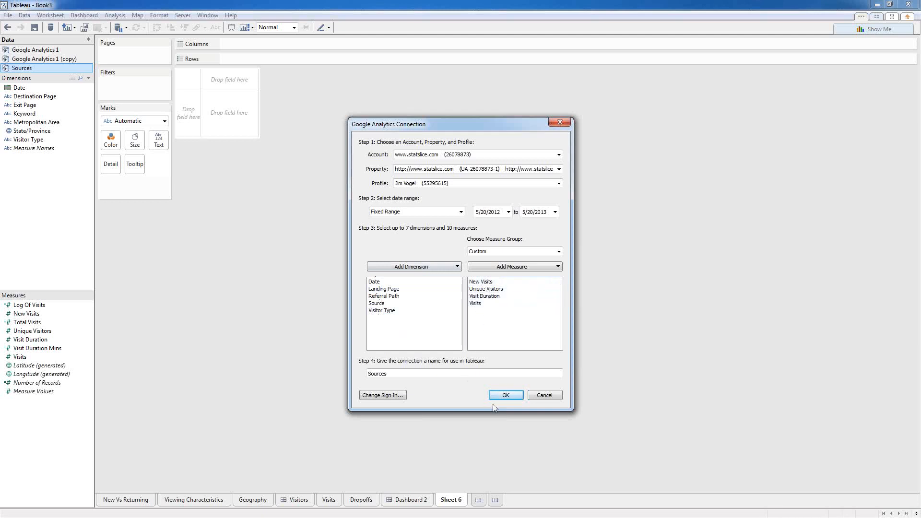
pyautogui.click(505, 394)
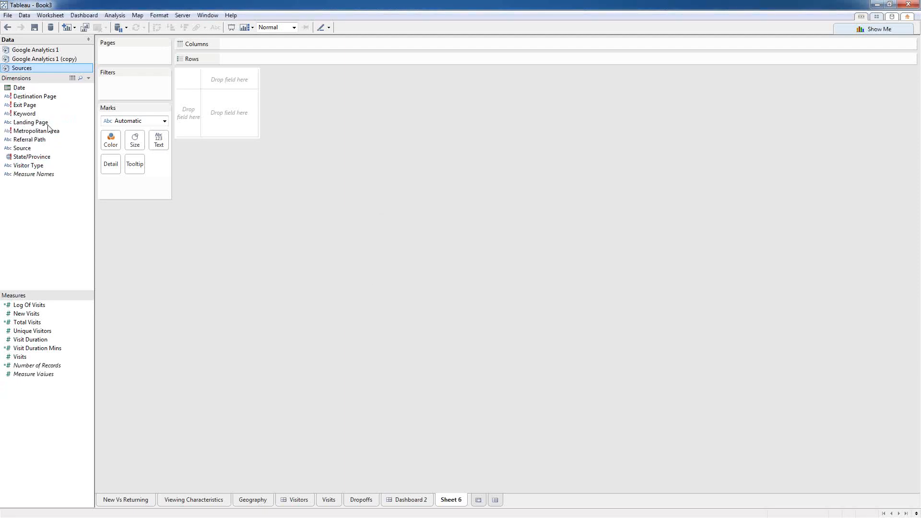
# Step: Delete the old State/Province, Metropolitan Area, Keyword, Exit Page and Destination Page fields
pyautogui.click(21, 160)
pyautogui.keyDown('ctrl'); pyautogui.click(25, 131); pyautogui.keyUp('ctrl')
pyautogui.keyDown('ctrl'); pyautogui.click(27, 114); pyautogui.keyUp('ctrl')
pyautogui.keyDown('ctrl'); pyautogui.click(28, 105); pyautogui.keyUp('ctrl')
pyautogui.keyDown('ctrl'); pyautogui.click(28, 97); pyautogui.keyUp('ctrl')
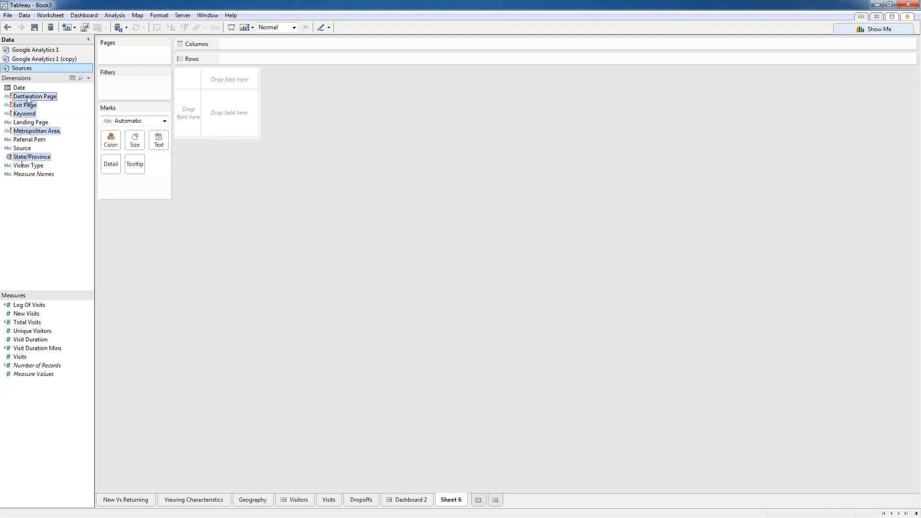
pyautogui.rightClick(28, 98)
pyautogui.click(59, 148)
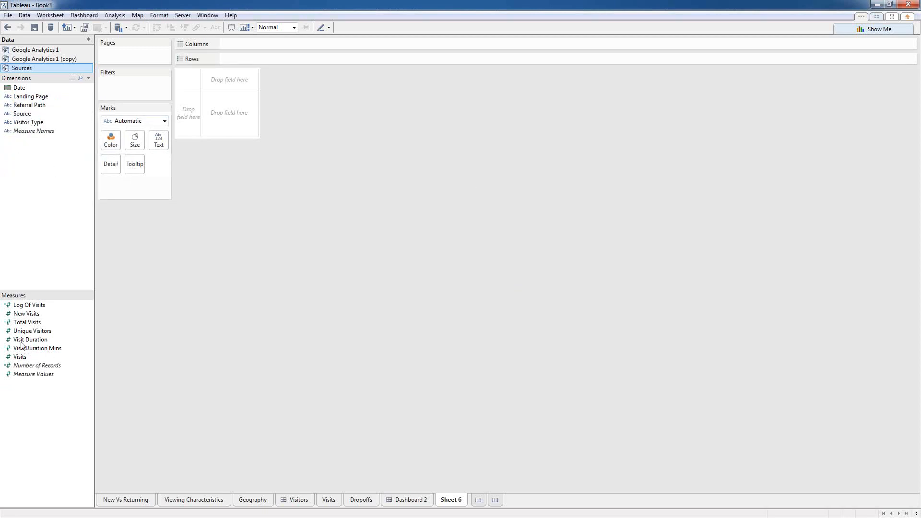
# Step: Filter the sheet to SUM(Visits) of at least 3
pyautogui.moveTo(21, 367)
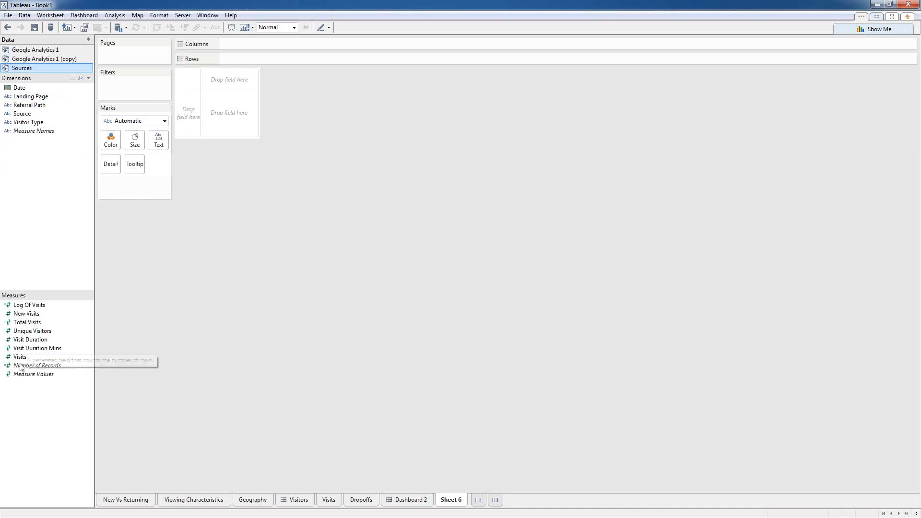
pyautogui.moveTo(29, 339)
pyautogui.mouseDown()
pyautogui.moveTo(111, 87)
pyautogui.moveTo(146, 74)
pyautogui.moveTo(137, 92)
pyautogui.mouseUp()
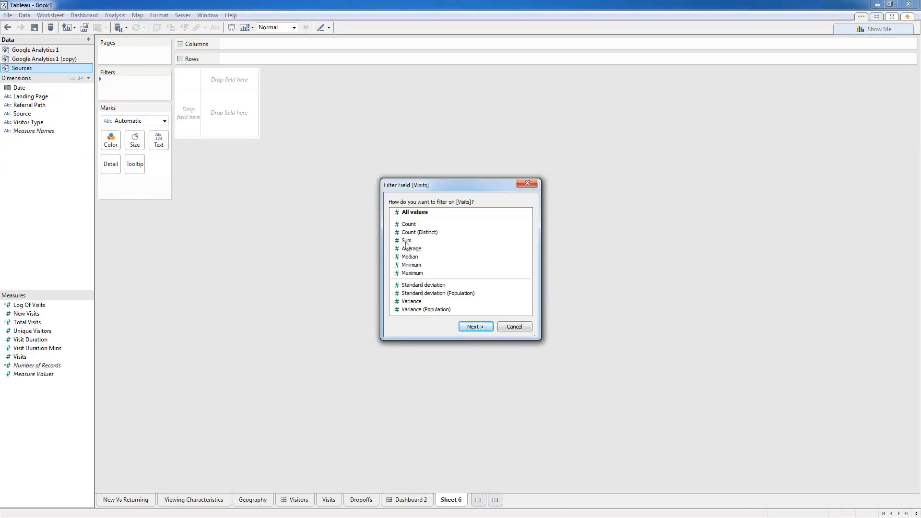
pyautogui.click(406, 242)
pyautogui.click(476, 327)
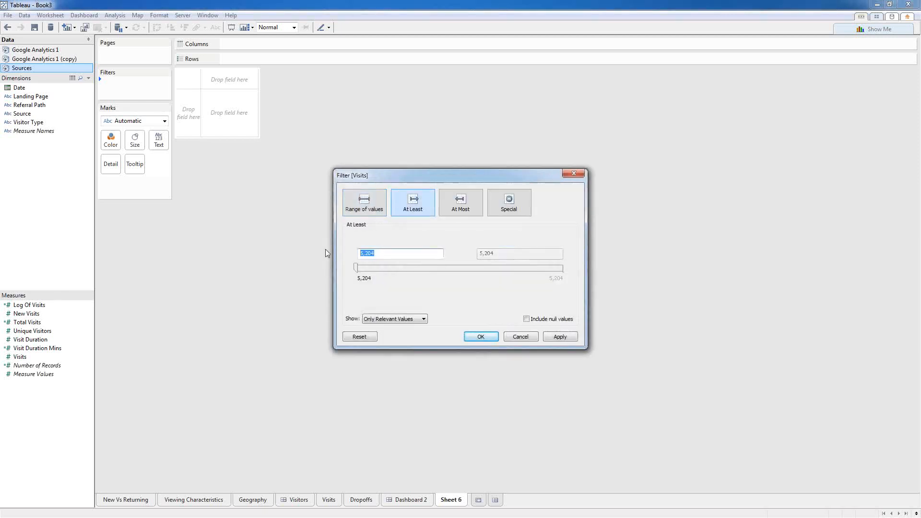
pyautogui.write('3')
pyautogui.click(480, 336)
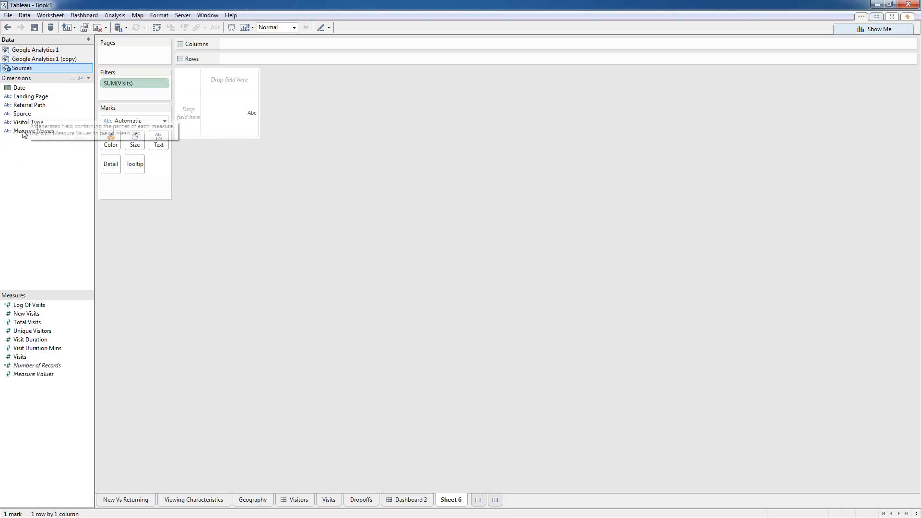
# Step: Colour and label marks by Source, switch marks to Circle, and size bubbles by Log Of Visits
pyautogui.moveTo(22, 114); pyautogui.dragTo(114, 137)
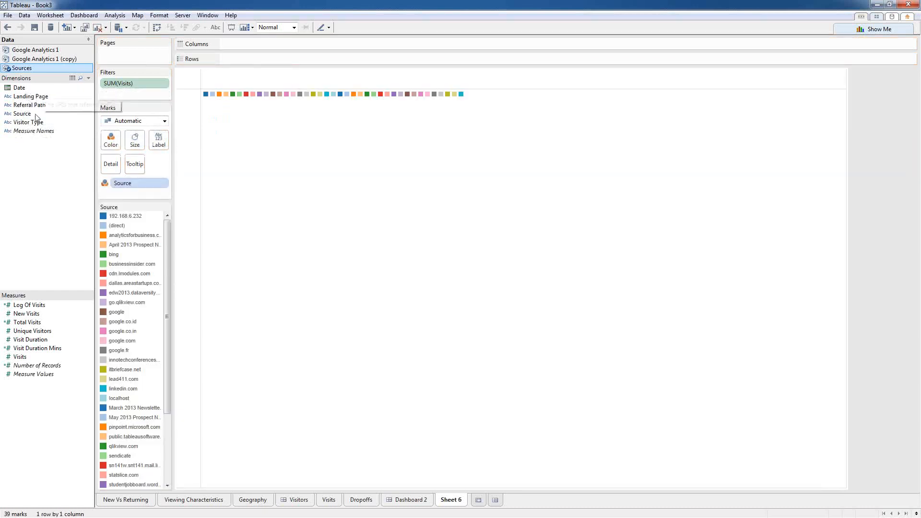
pyautogui.moveTo(24, 114); pyautogui.dragTo(159, 140)
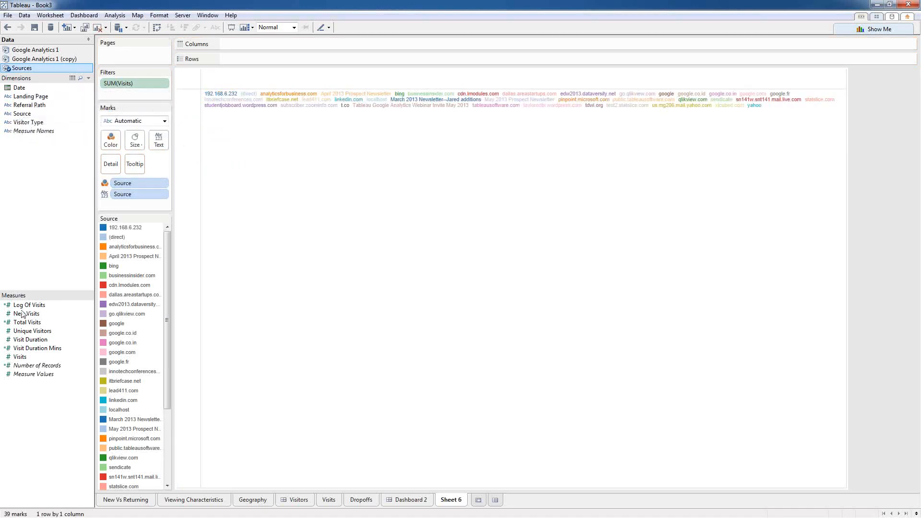
pyautogui.moveTo(19, 357); pyautogui.dragTo(136, 140)
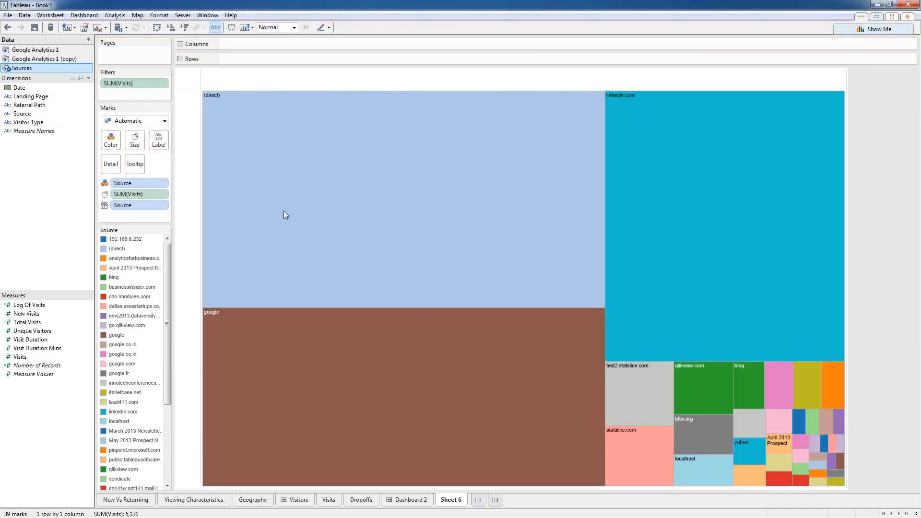
pyautogui.click(164, 121)
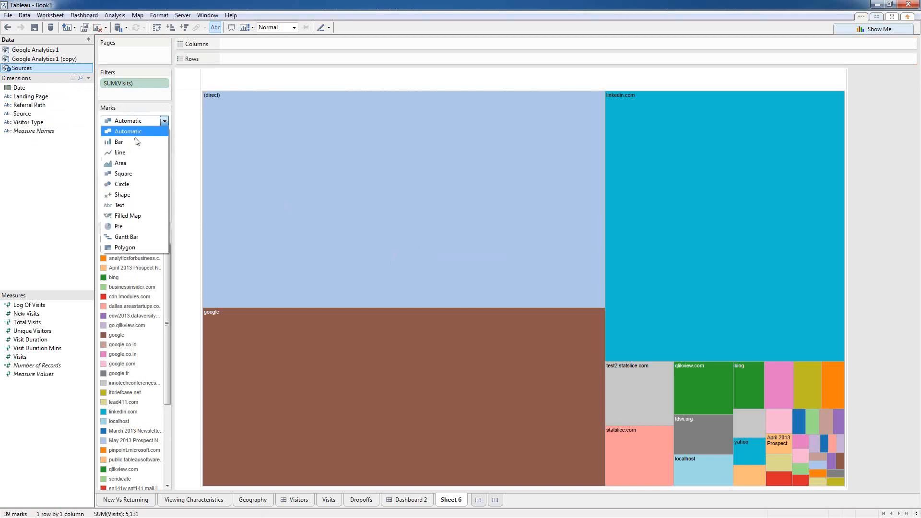
pyautogui.click(127, 184)
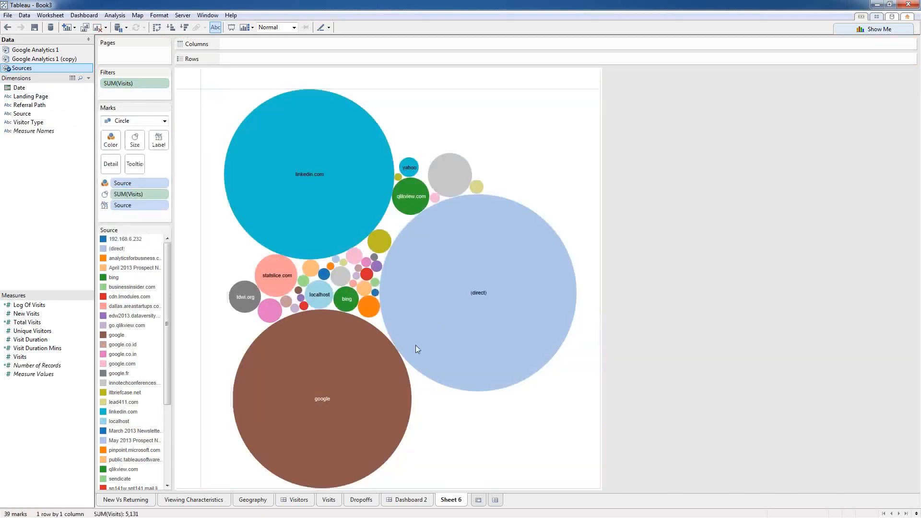
pyautogui.moveTo(330, 369)
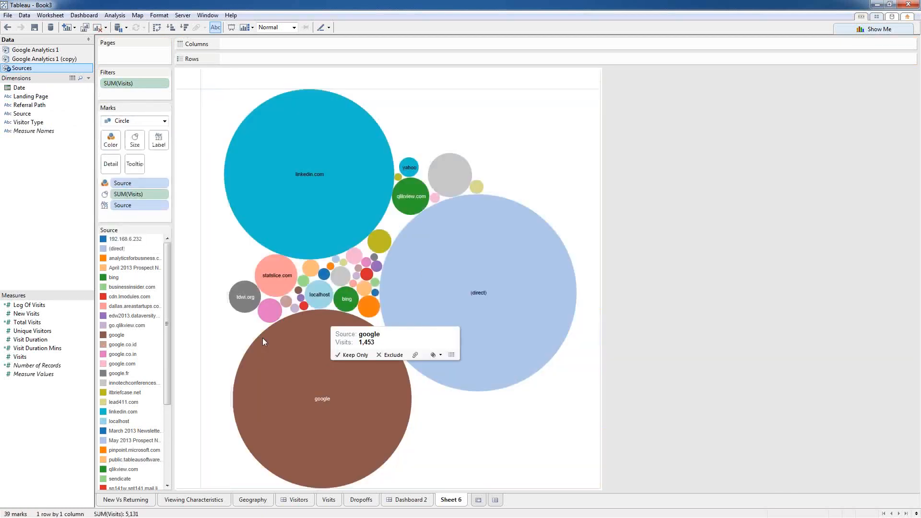
pyautogui.moveTo(29, 306); pyautogui.dragTo(137, 196)
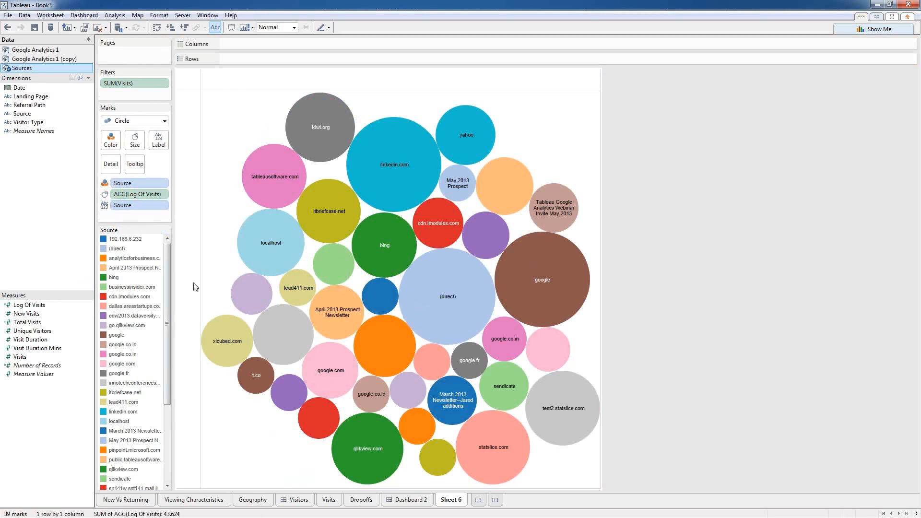
pyautogui.moveTo(438, 303)
# Step: Exclude the (direct) and test2.statslice.com bubbles, leaving 37 sources
pyautogui.rightClick(434, 310)
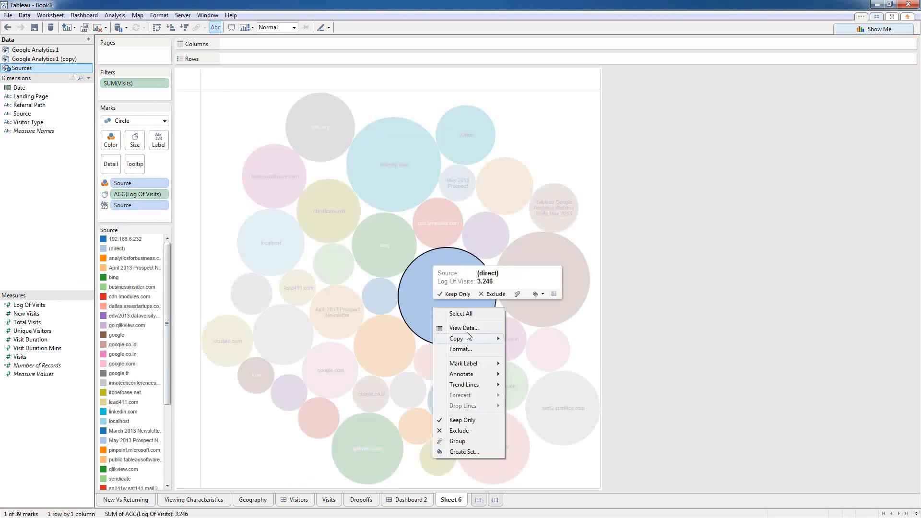
pyautogui.click(459, 430)
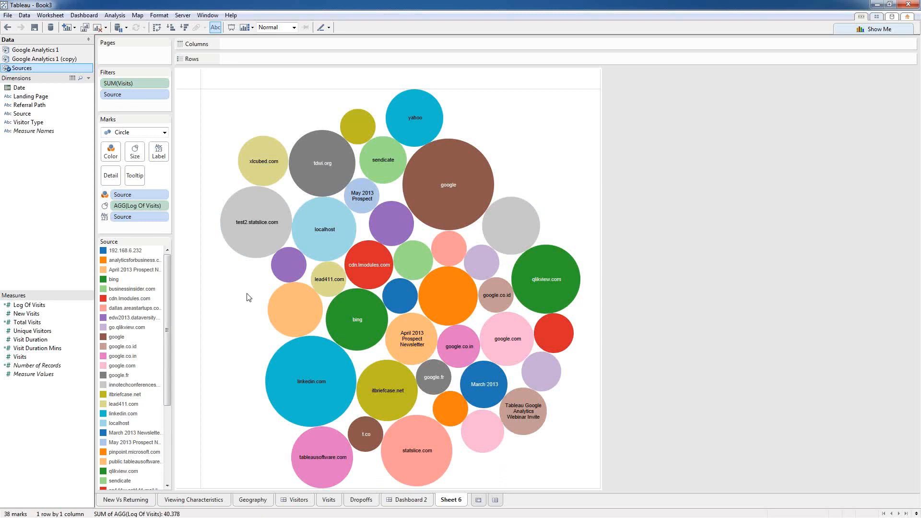
pyautogui.rightClick(254, 214)
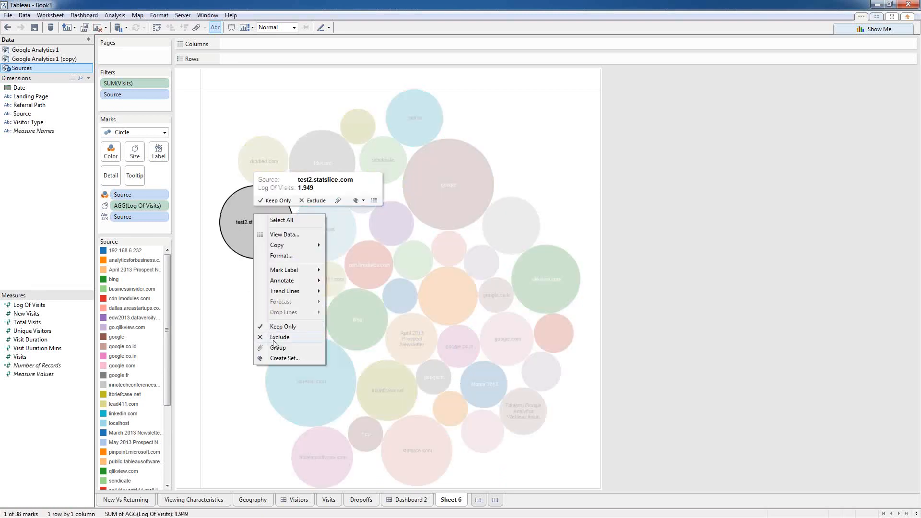
pyautogui.click(282, 337)
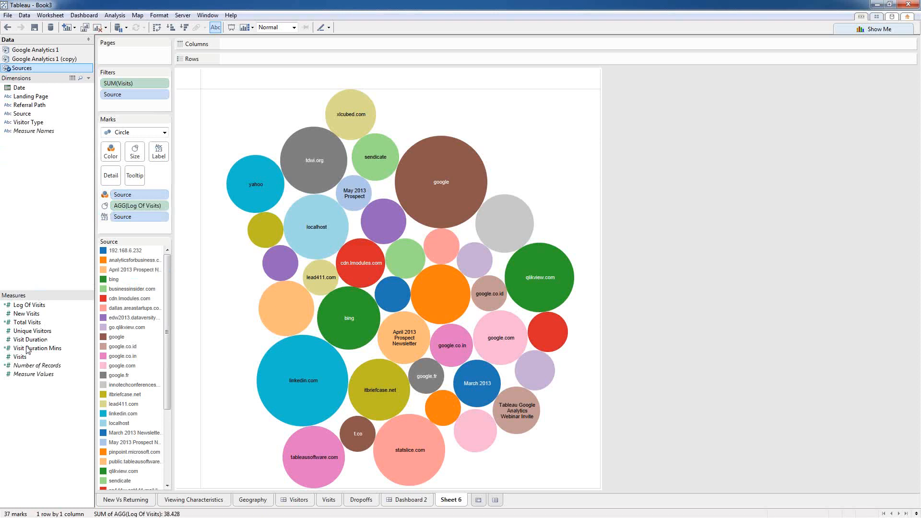
# Step: Colour the bubbles by Log Of Visits, giving a green gradient from 0.477 to 3.162
pyautogui.moveTo(27, 350); pyautogui.dragTo(28, 344)
pyautogui.click(284, 369)
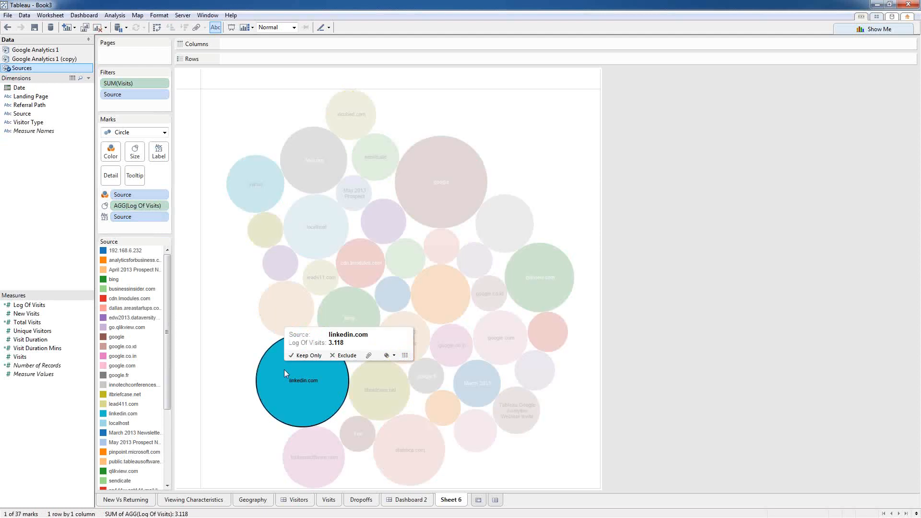
pyautogui.click(283, 370)
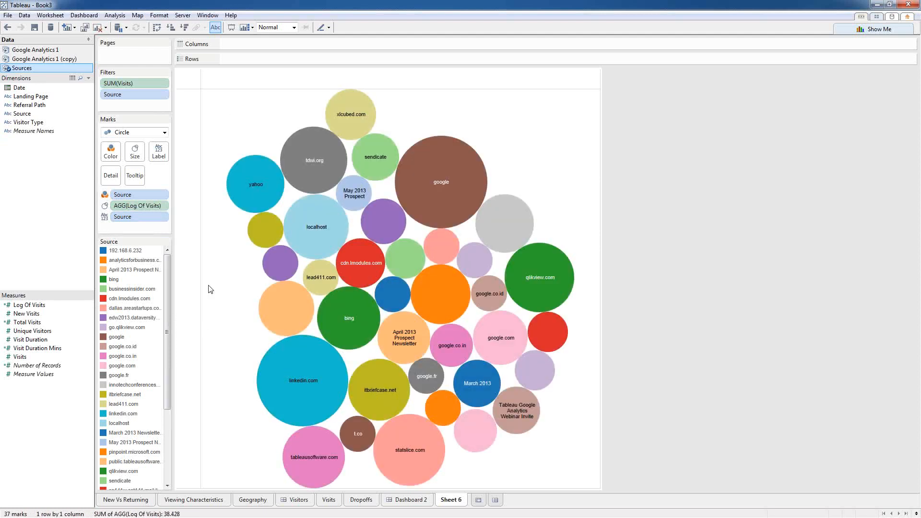
pyautogui.moveTo(28, 308); pyautogui.dragTo(133, 196)
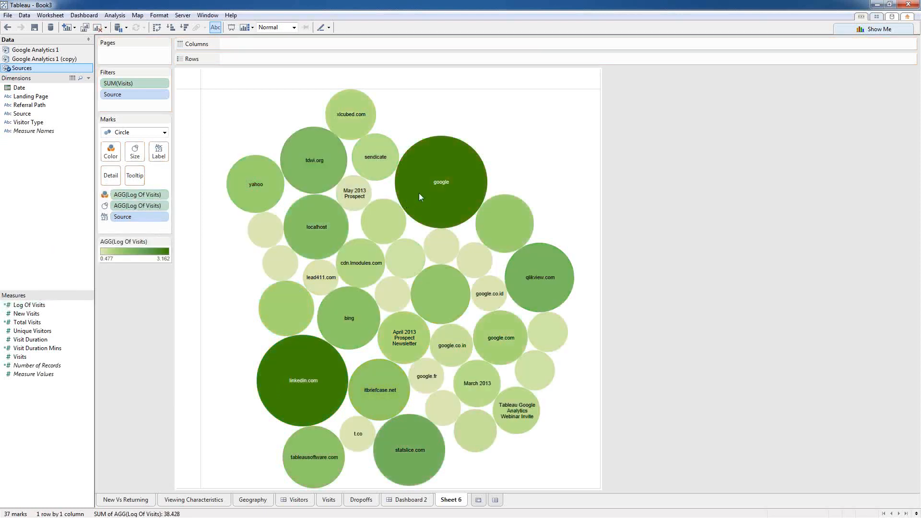
# Step: Rename Sheet 6 to 'Source Selection' and add a new blank Sheet 7
pyautogui.moveTo(419, 192)
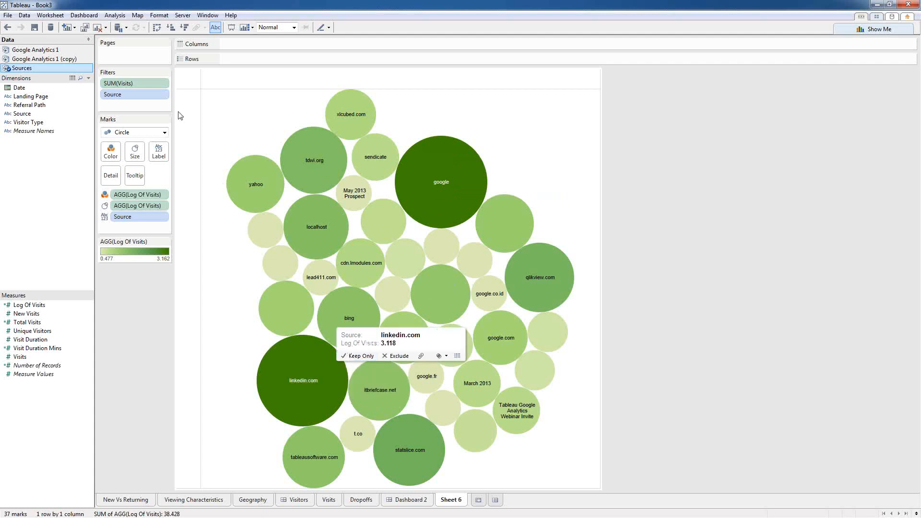
pyautogui.rightClick(448, 500)
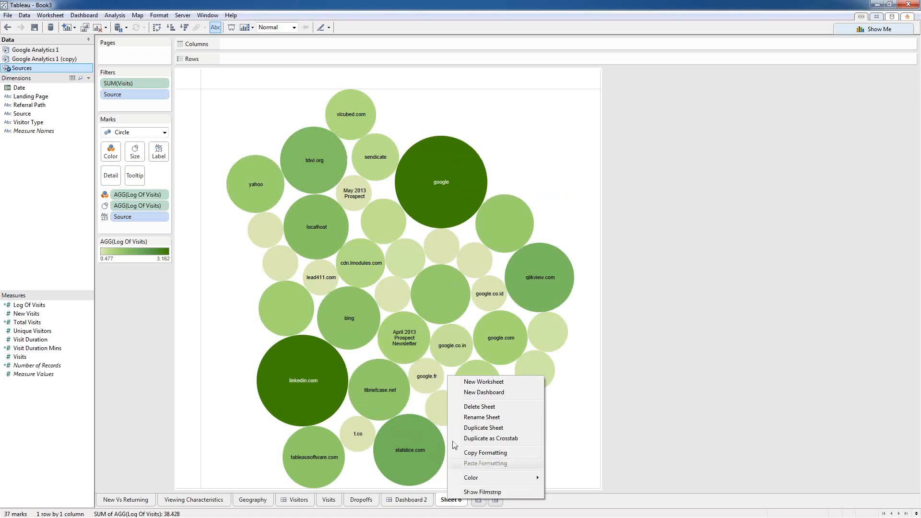
pyautogui.click(481, 417)
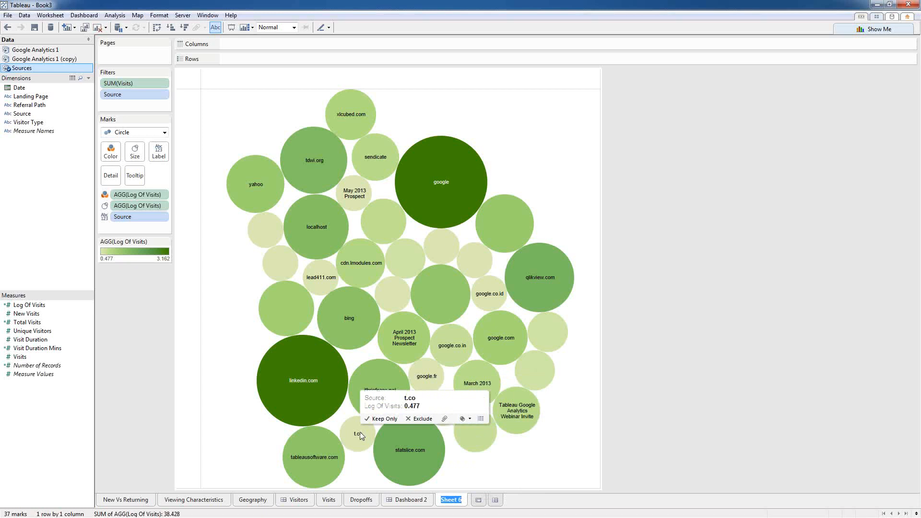
pyautogui.write('Source Selection')
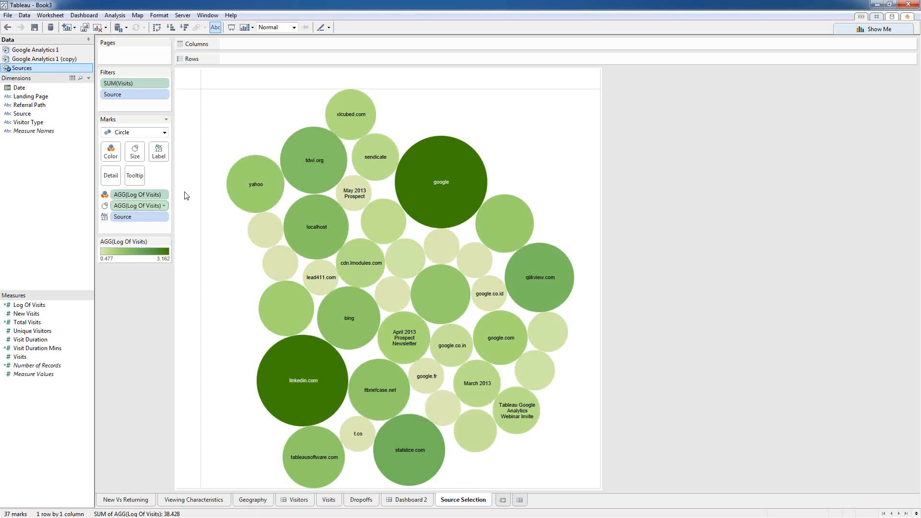
pyautogui.click(503, 499)
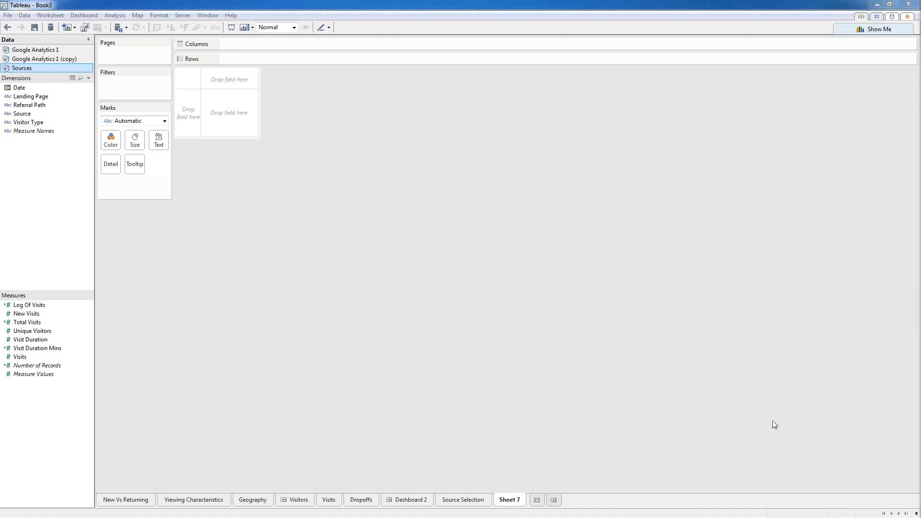
# Step: Chart Unique Visitors by Referral Path, filtered to the top 15 paths by field
pyautogui.moveTo(26, 331); pyautogui.dragTo(181, 266)
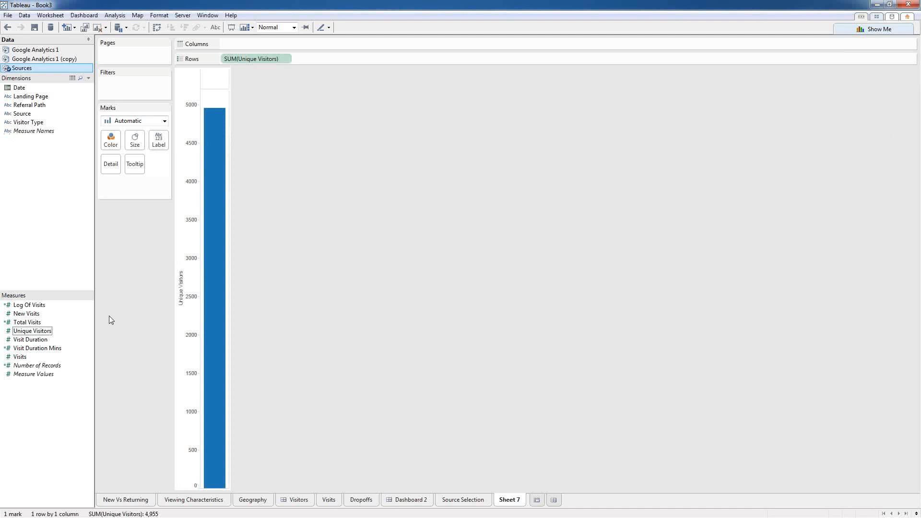
pyautogui.doubleClick(25, 106)
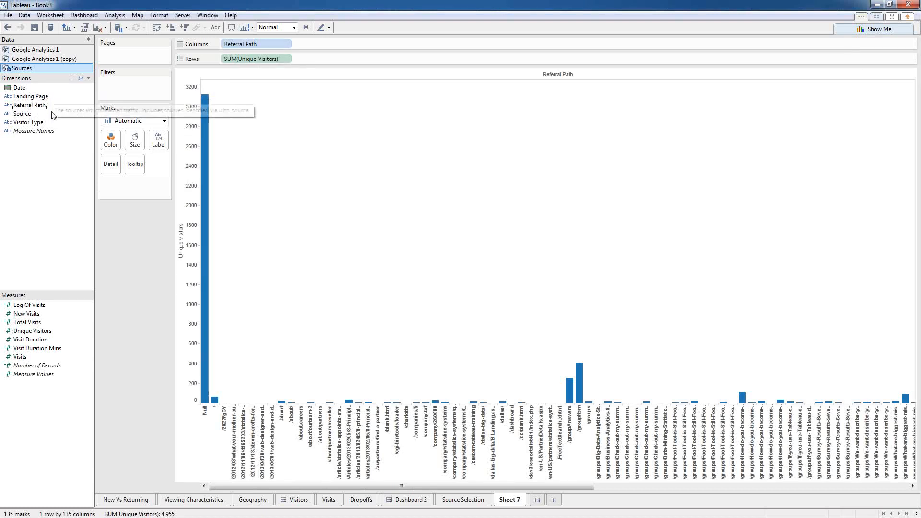
pyautogui.rightClick(236, 44)
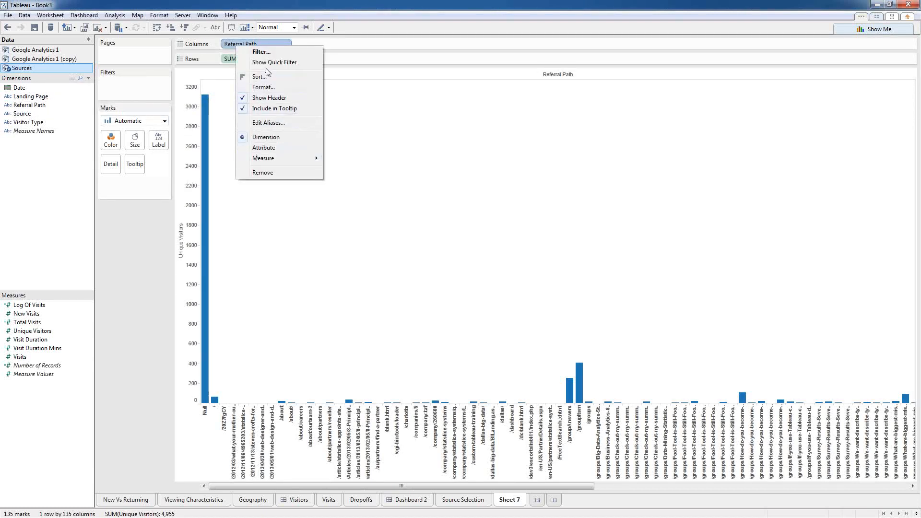
pyautogui.click(267, 82)
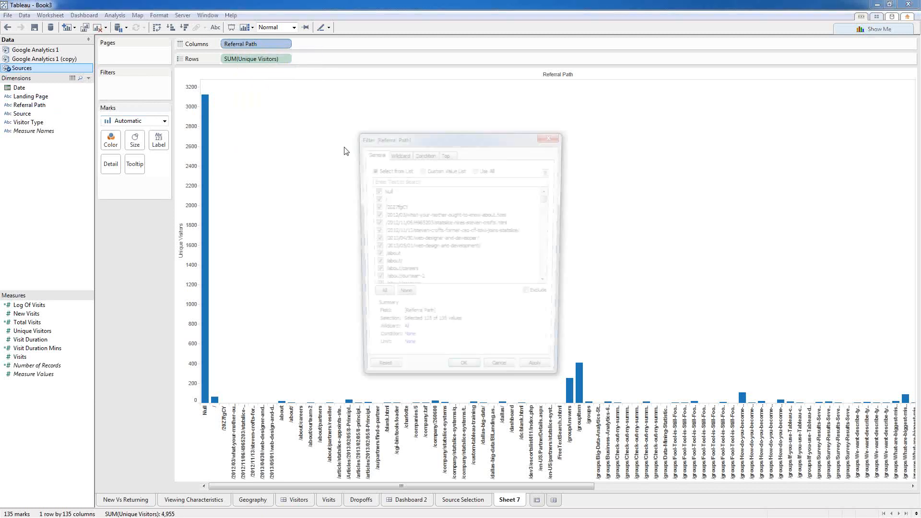
pyautogui.click(445, 154)
pyautogui.click(377, 186)
pyautogui.write('15')
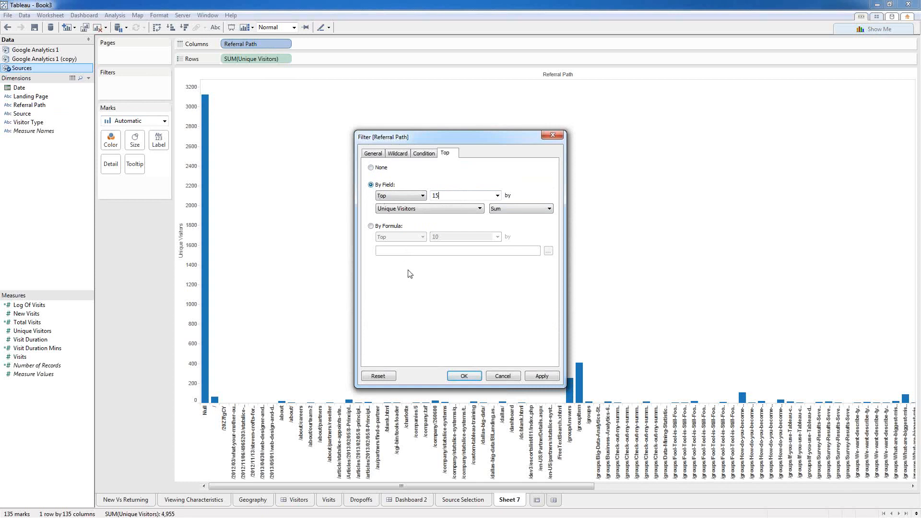
pyautogui.click(464, 376)
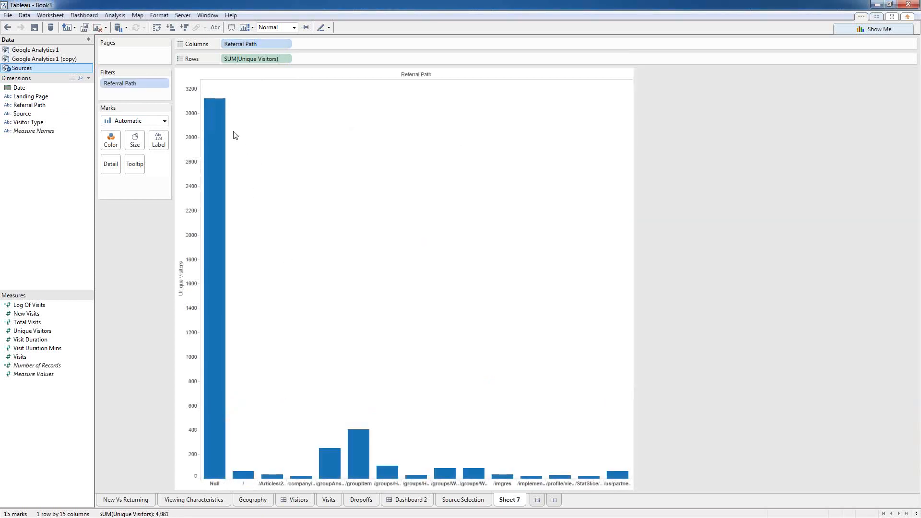
# Step: Swap axes for horizontal bars and hide the Null referral path
pyautogui.moveTo(221, 214)
pyautogui.click(156, 28)
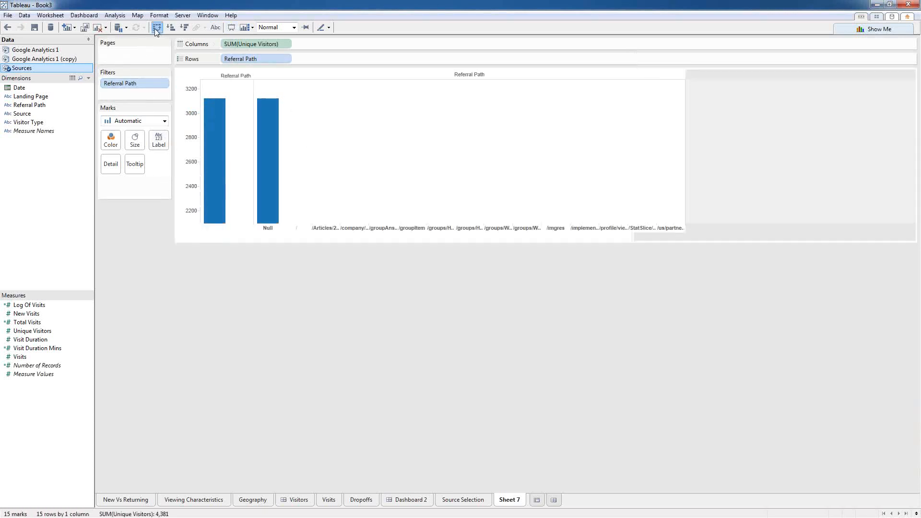
pyautogui.rightClick(244, 86)
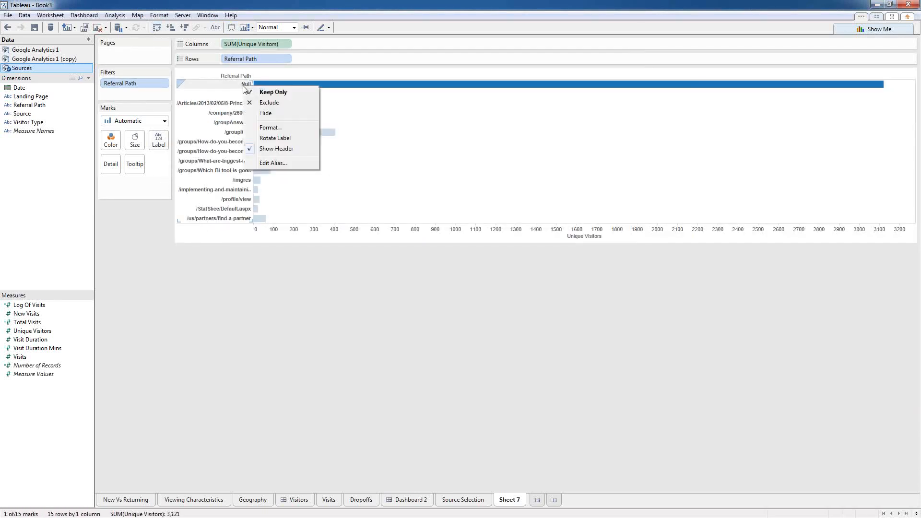
pyautogui.click(255, 113)
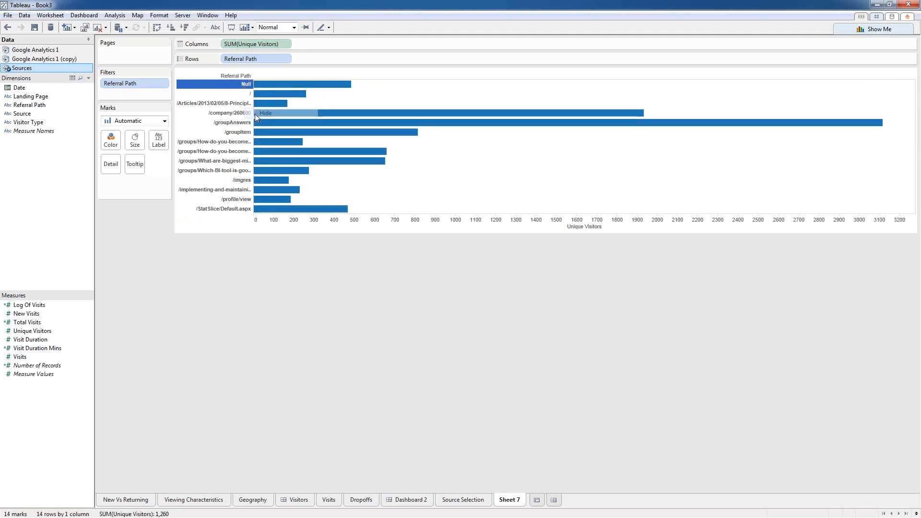
# Step: Sort Referral Path descending by Unique Visitors
pyautogui.rightClick(236, 78)
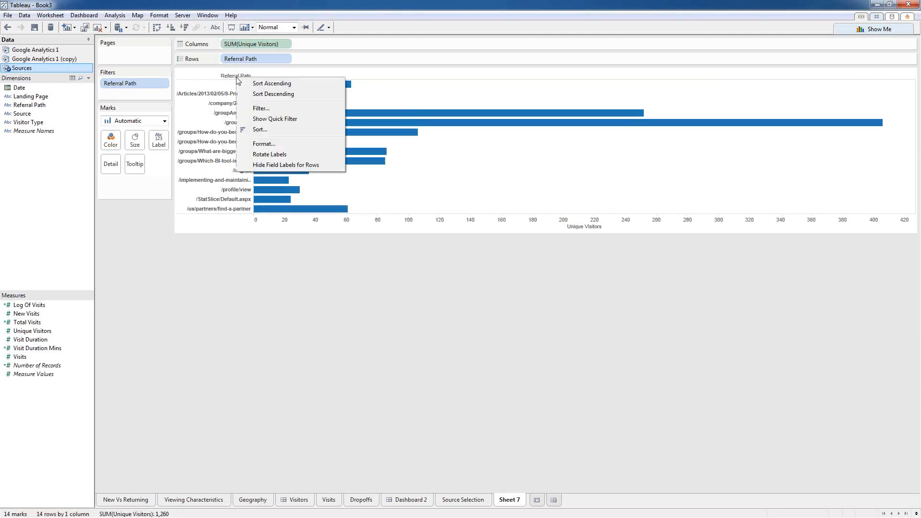
pyautogui.click(280, 131)
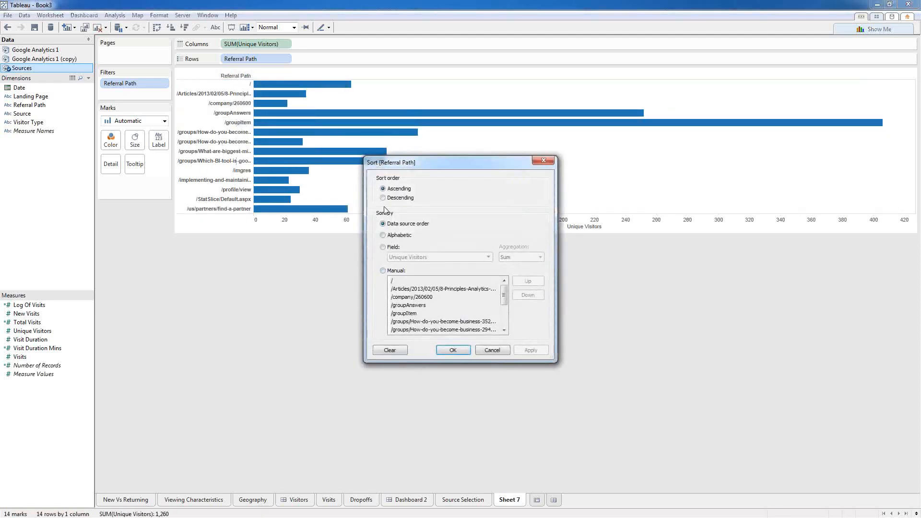
pyautogui.click(383, 198)
pyautogui.click(383, 247)
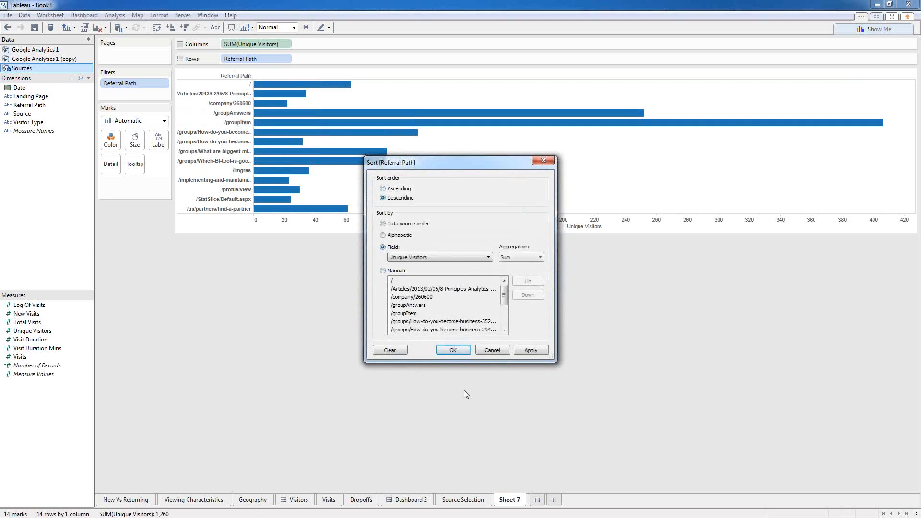
pyautogui.click(453, 350)
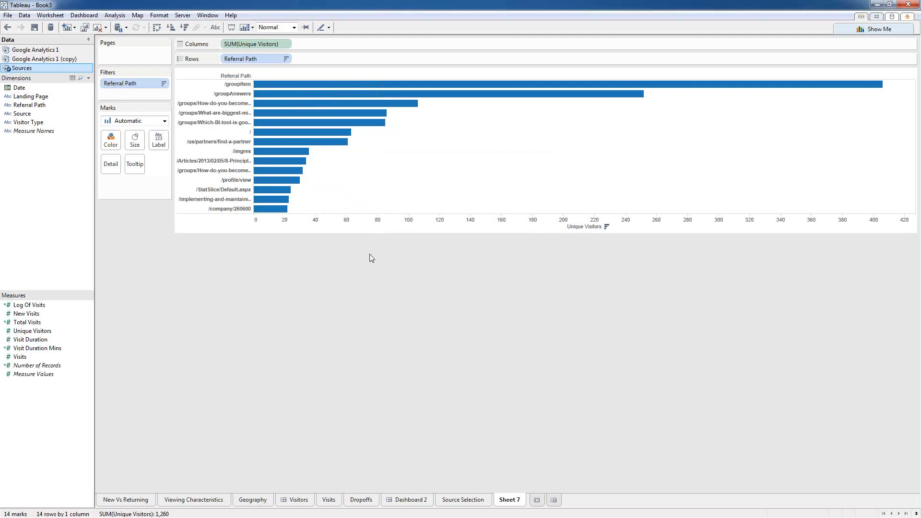
# Step: Try Source on Rows before Referral Path, then remove it so only Referral Path remains
pyautogui.moveTo(377, 90)
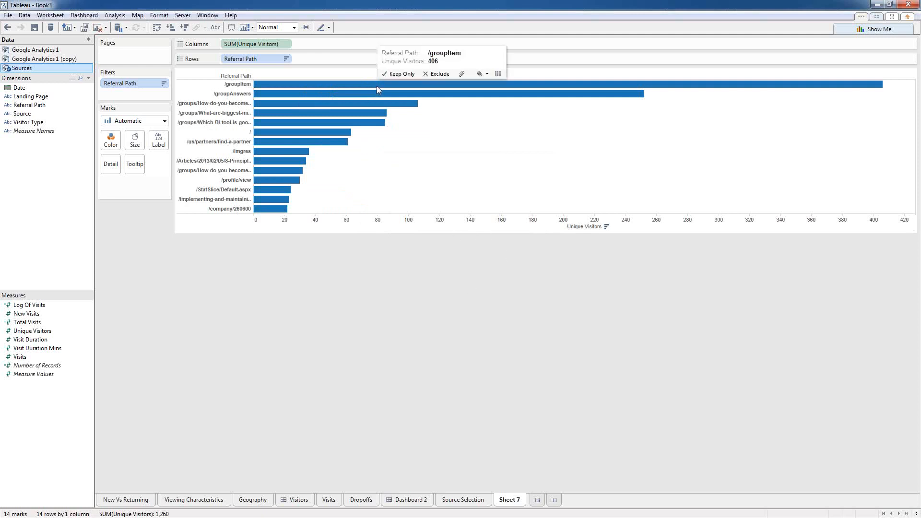
pyautogui.moveTo(360, 105)
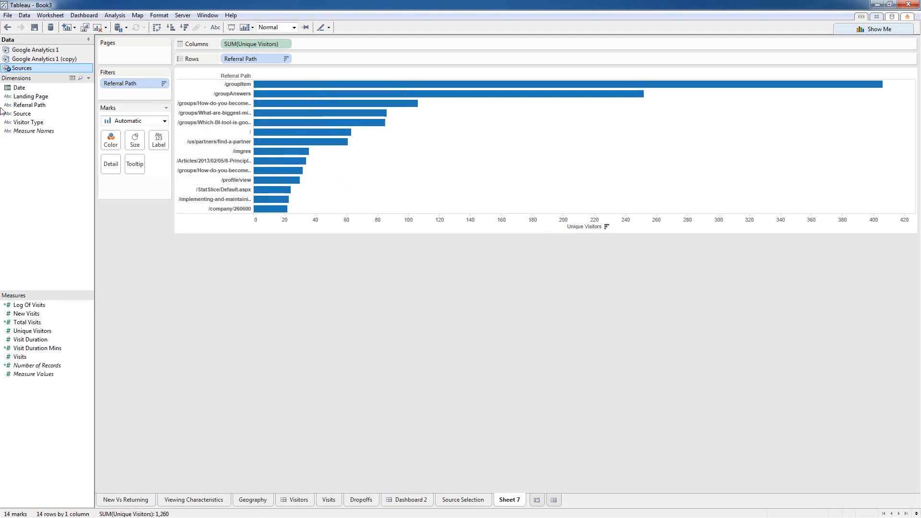
pyautogui.moveTo(22, 117)
pyautogui.moveTo(22, 116); pyautogui.dragTo(221, 57)
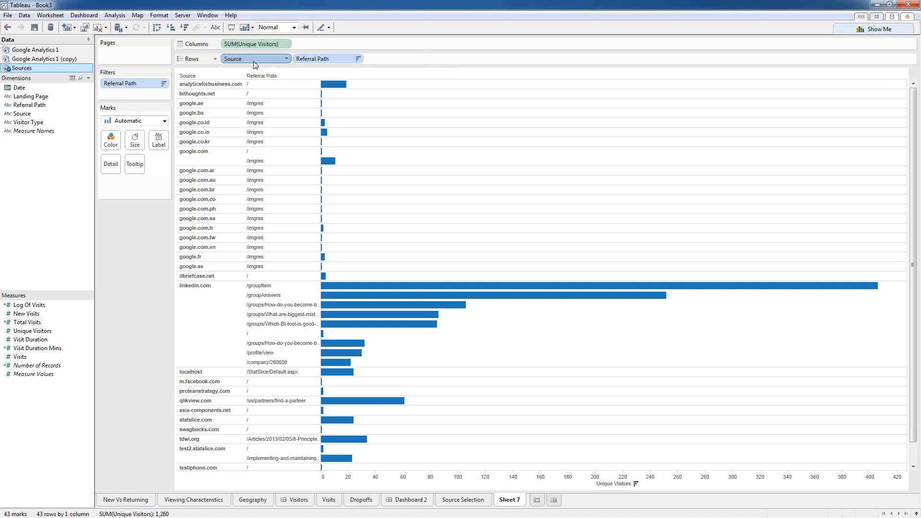
pyautogui.moveTo(254, 65); pyautogui.dragTo(45, 163)
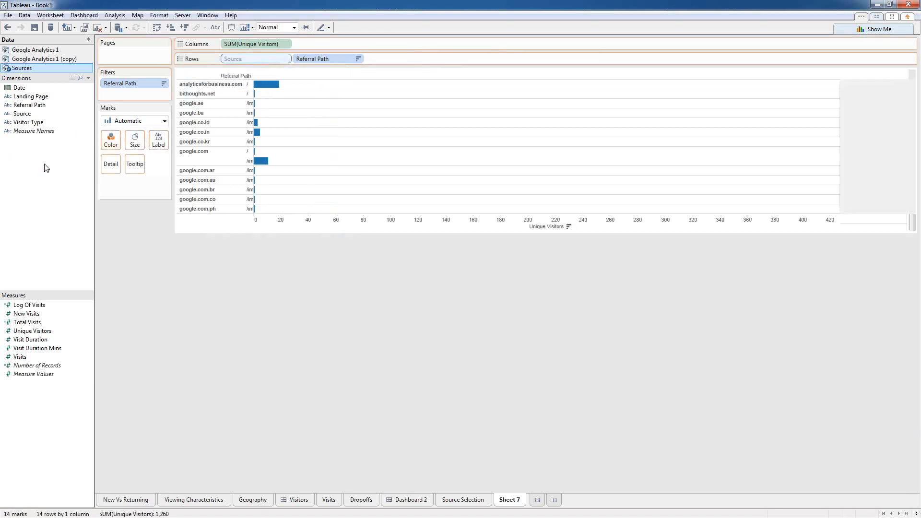
# Step: Rename Sheet 7 to 'SourcePath', duplicate it, and replace Referral Path with Landing Page on Rows
pyautogui.rightClick(511, 500)
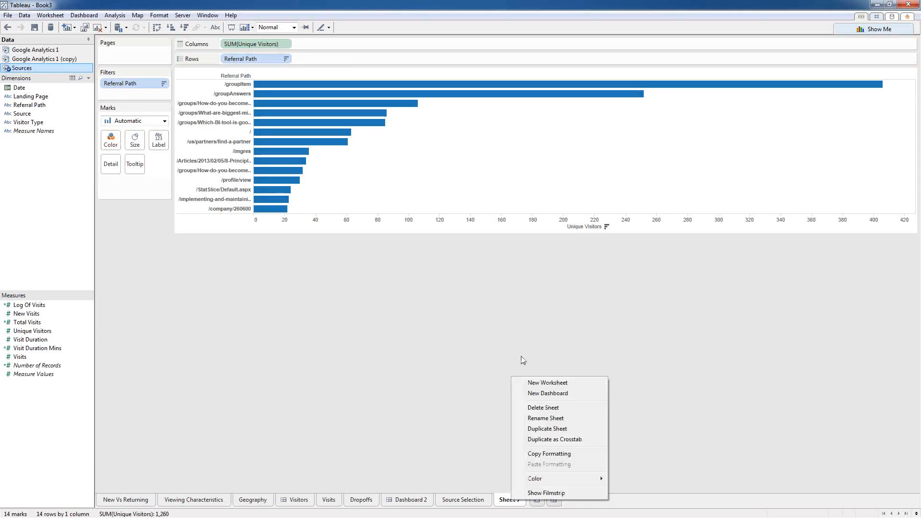
pyautogui.click(538, 418)
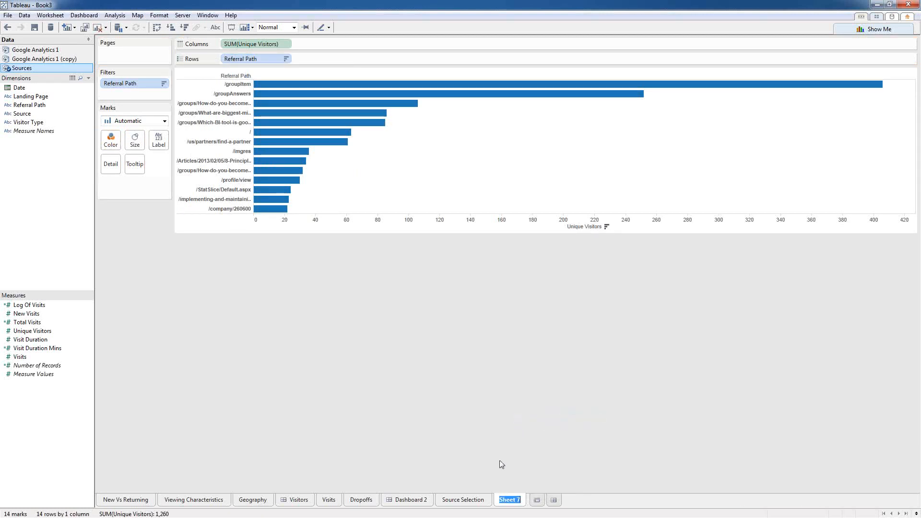
pyautogui.write('SourcePath')
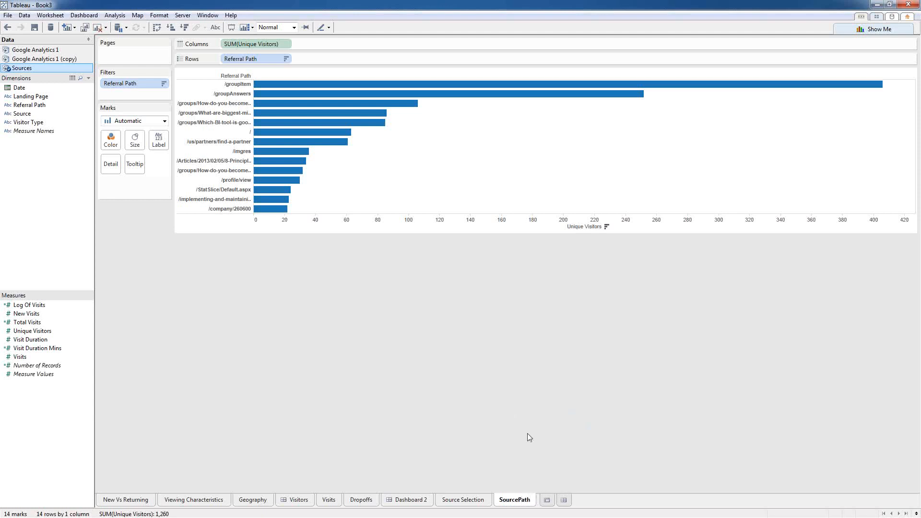
pyautogui.rightClick(522, 499)
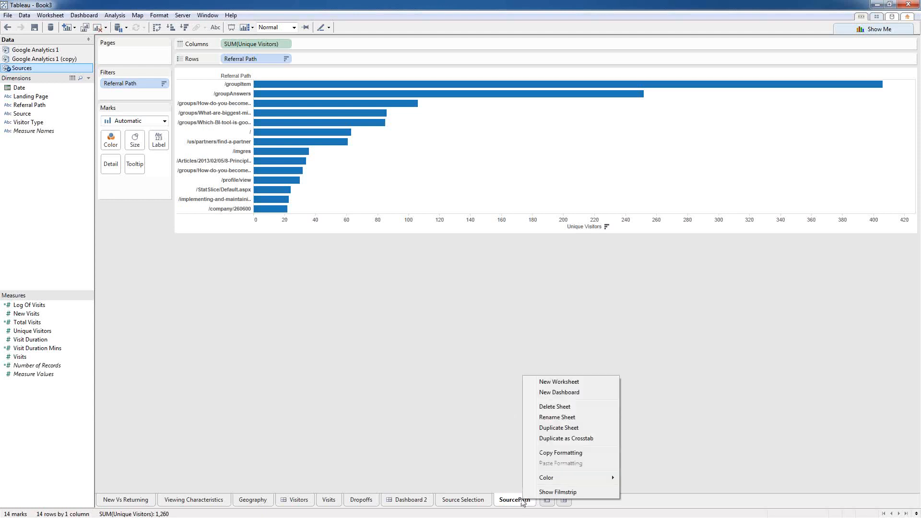
pyautogui.click(557, 427)
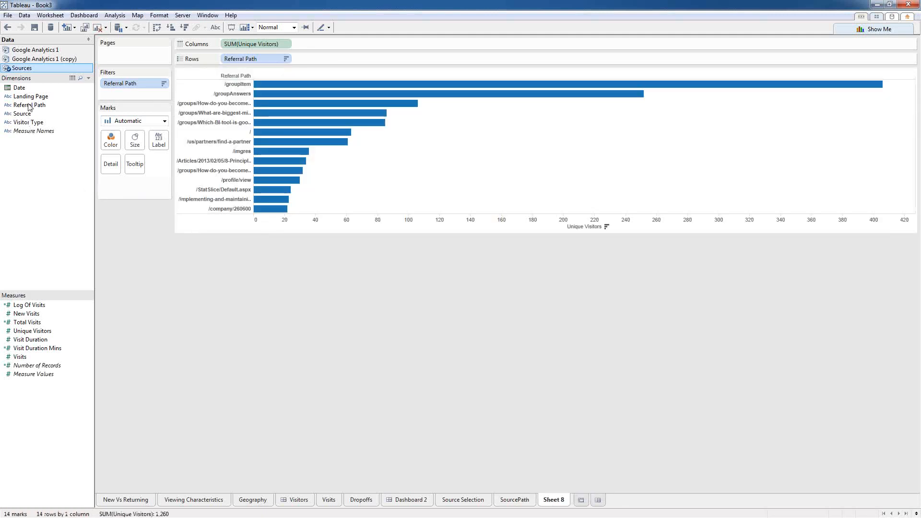
pyautogui.moveTo(30, 96); pyautogui.dragTo(244, 57)
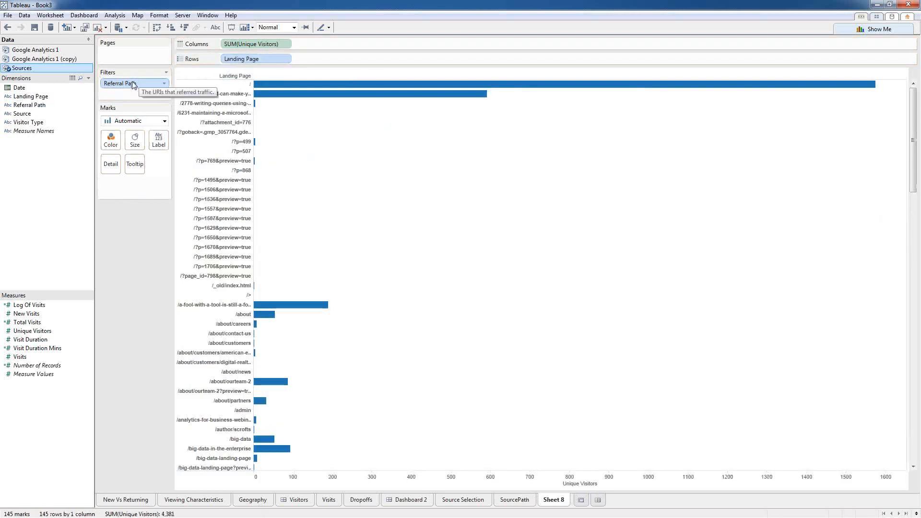
pyautogui.moveTo(133, 84); pyautogui.dragTo(110, 120)
# Step: Filter Landing Page to the top 15 by field
pyautogui.rightClick(239, 58)
pyautogui.click(264, 62)
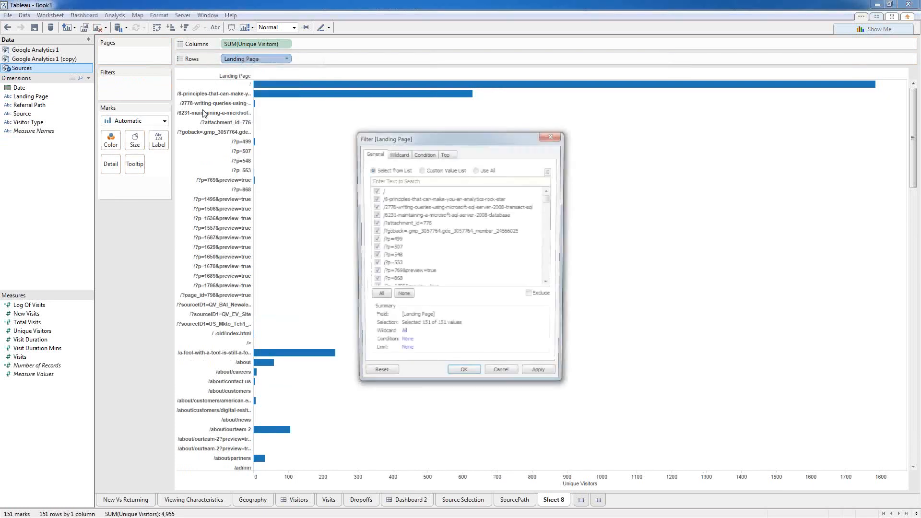
pyautogui.click(445, 152)
pyautogui.click(371, 184)
pyautogui.doubleClick(439, 196)
pyautogui.write('15')
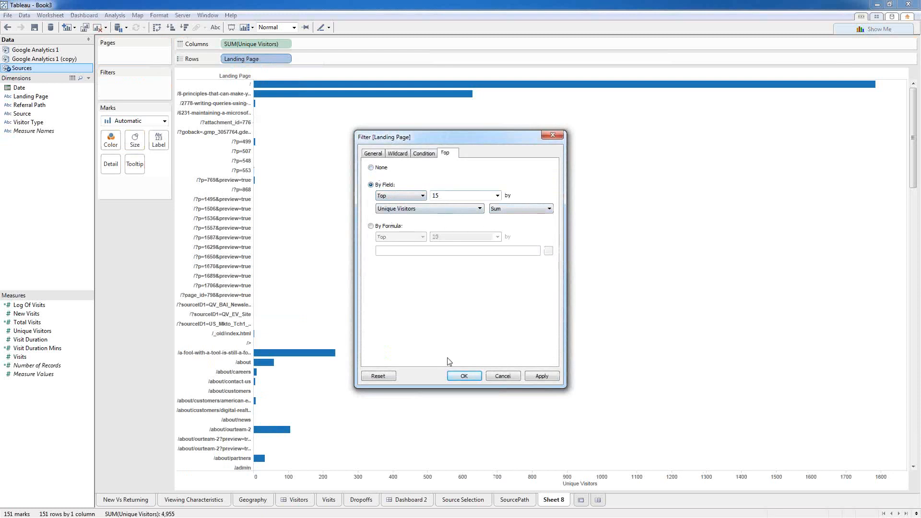
pyautogui.click(459, 376)
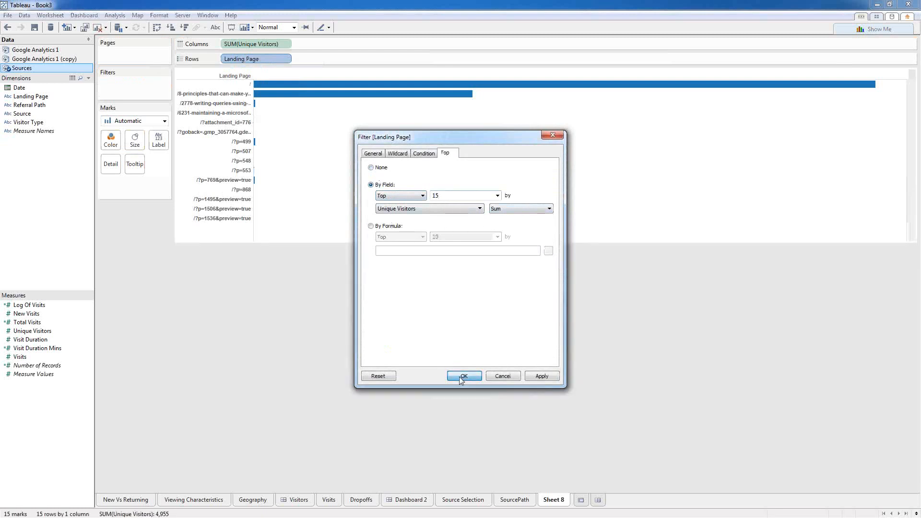
# Step: Sort Landing Page descending by Unique Visitors
pyautogui.rightClick(232, 77)
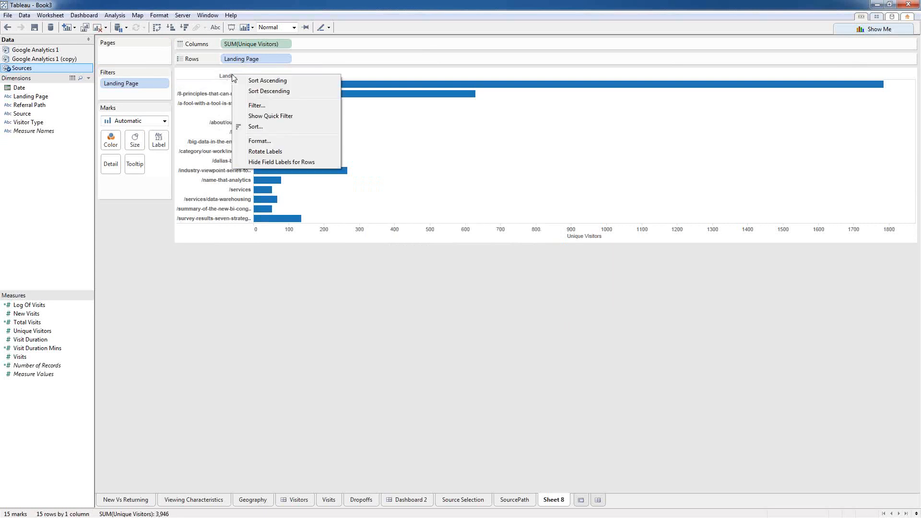
pyautogui.click(254, 126)
pyautogui.click(397, 198)
pyautogui.click(389, 247)
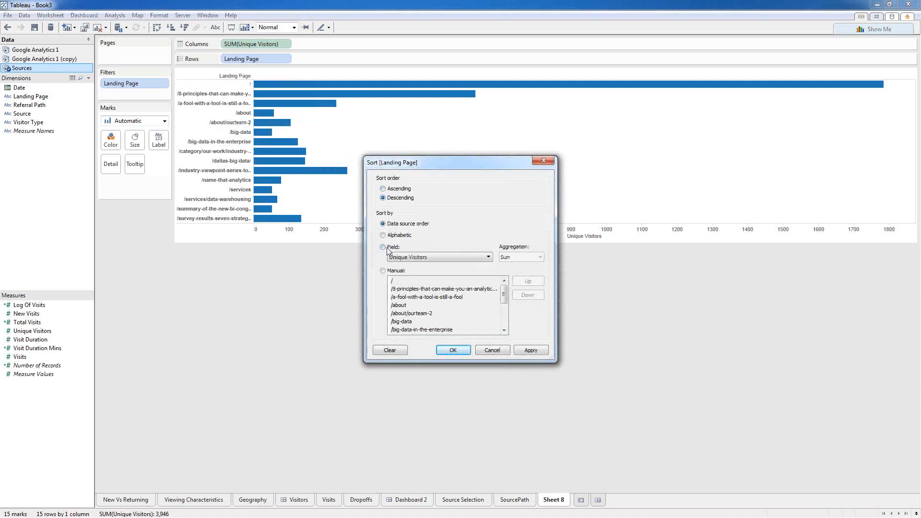
pyautogui.click(453, 351)
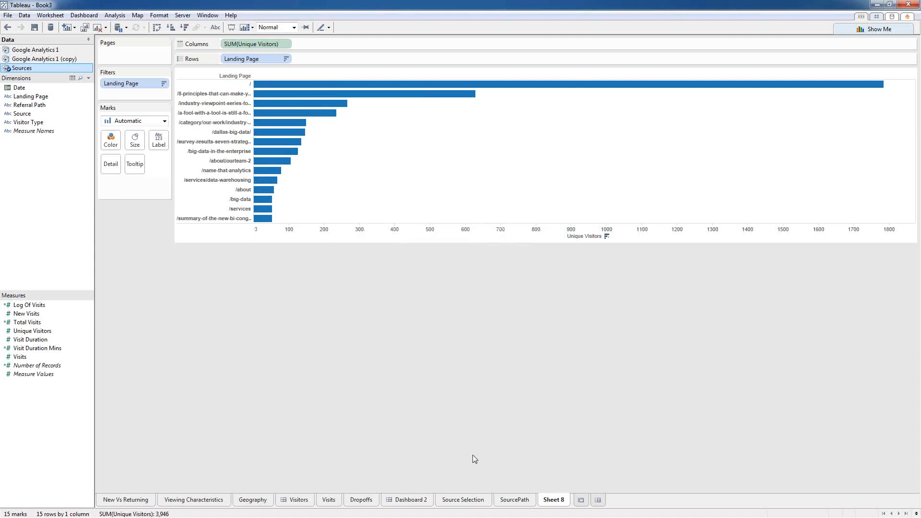
# Step: Rename Sheet 8 to 'Destination'
pyautogui.rightClick(557, 499)
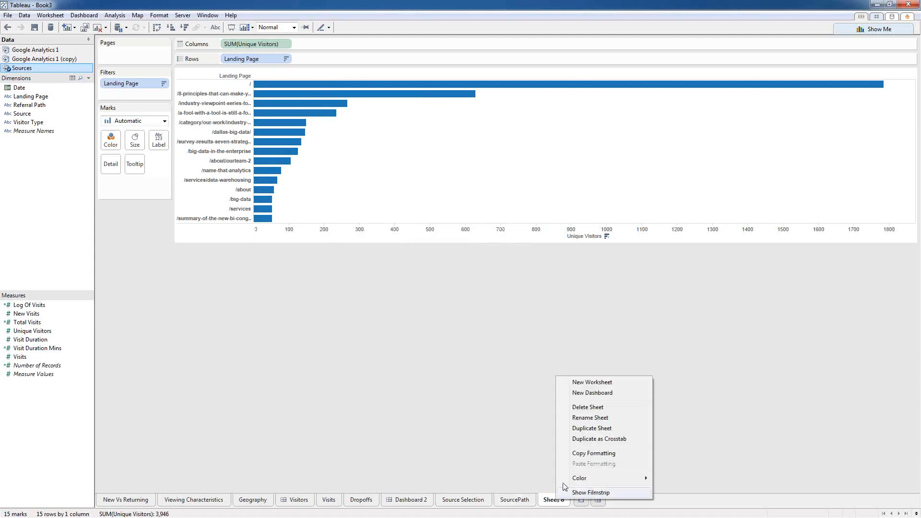
pyautogui.click(589, 417)
pyautogui.write('Destination')
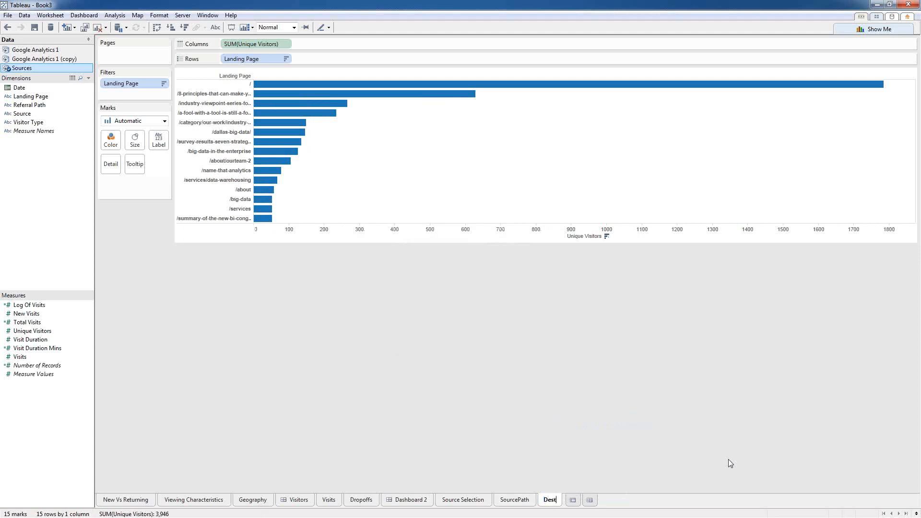
pyautogui.press('Return')
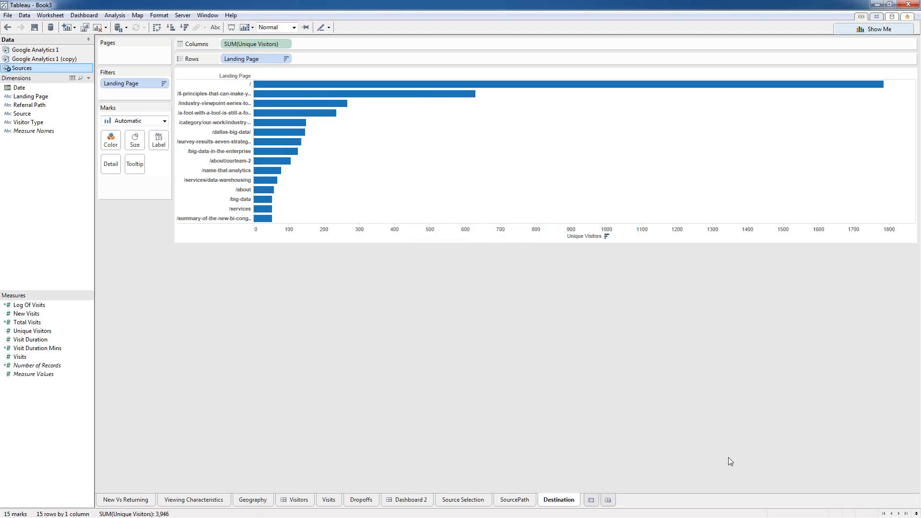
# Step: Create Dashboard 3 at Automatic size with Source Selection, SourcePath and Destination on the canvas
pyautogui.click(608, 499)
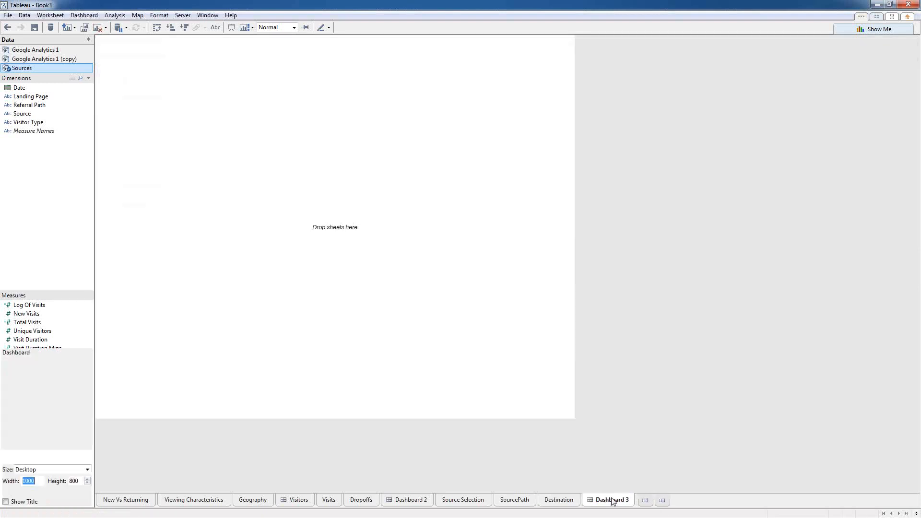
pyautogui.click(72, 469)
pyautogui.click(29, 326)
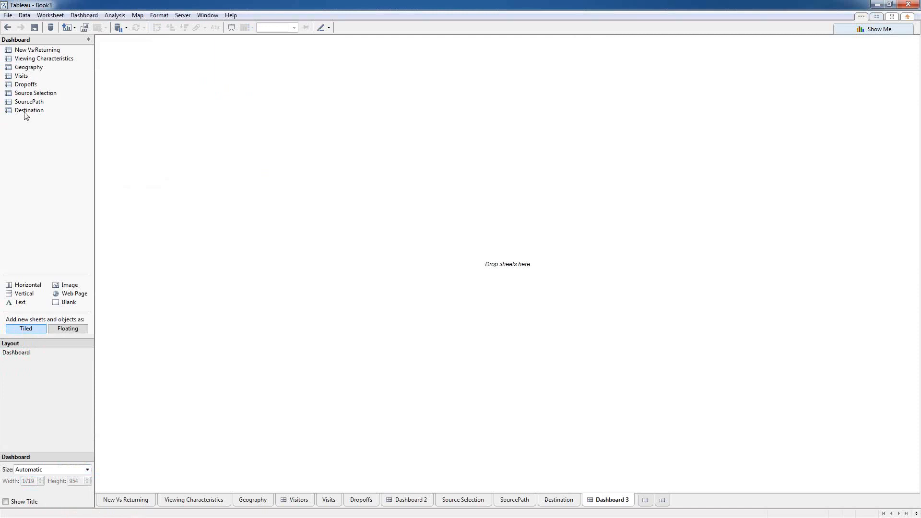
pyautogui.moveTo(30, 95); pyautogui.dragTo(228, 157)
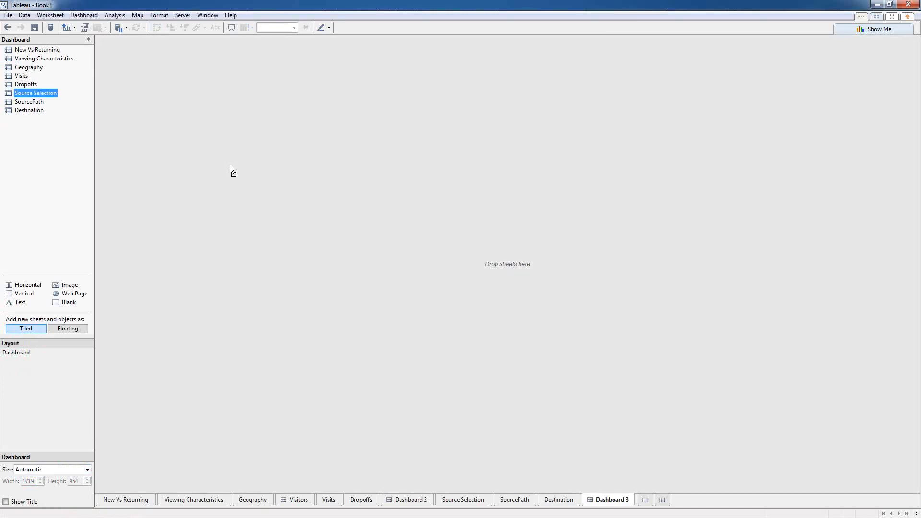
pyautogui.moveTo(229, 165); pyautogui.dragTo(228, 166)
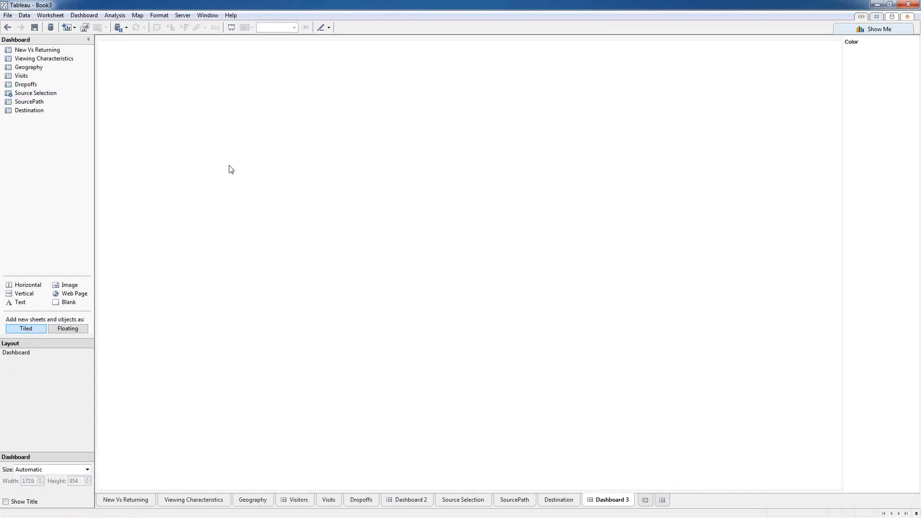
pyautogui.moveTo(30, 102); pyautogui.dragTo(723, 138)
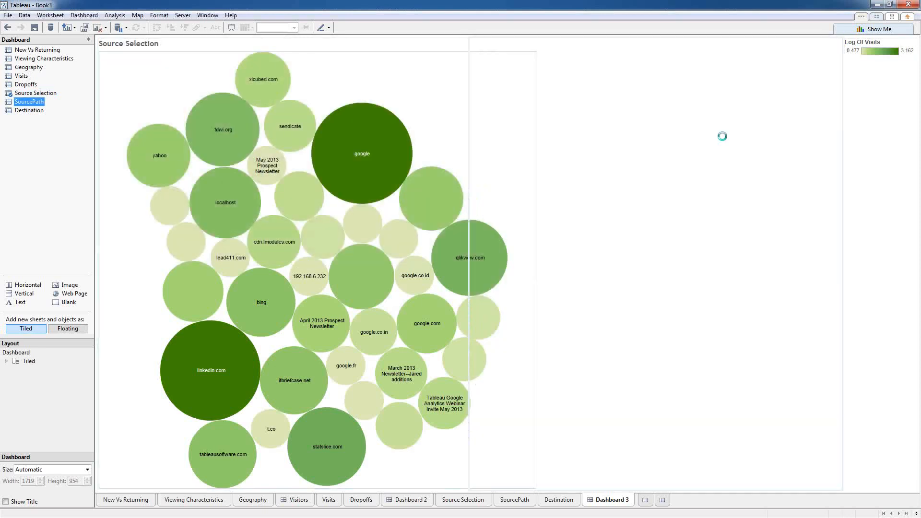
pyautogui.moveTo(29, 110); pyautogui.dragTo(579, 344)
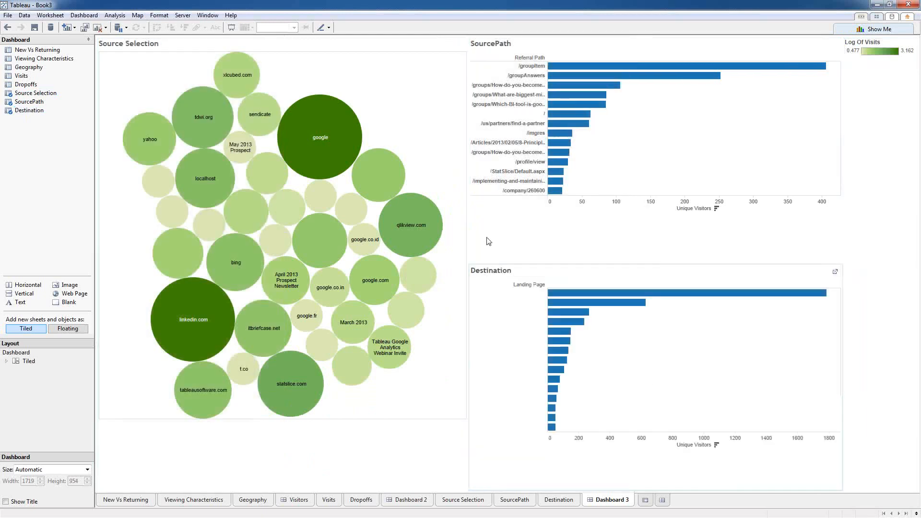
# Step: Set the Source Selection view to Entire View so the bubbles fill their pane
pyautogui.click(448, 52)
pyautogui.click(454, 38)
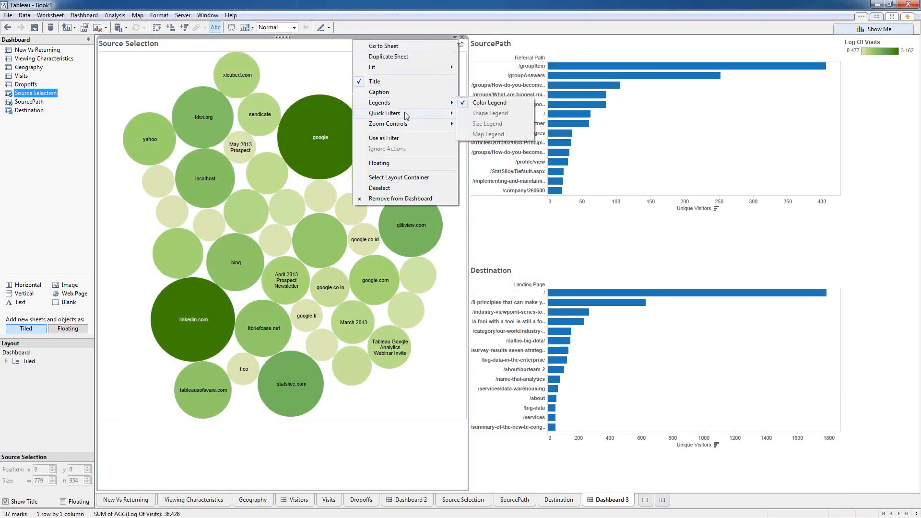
pyautogui.moveTo(406, 115)
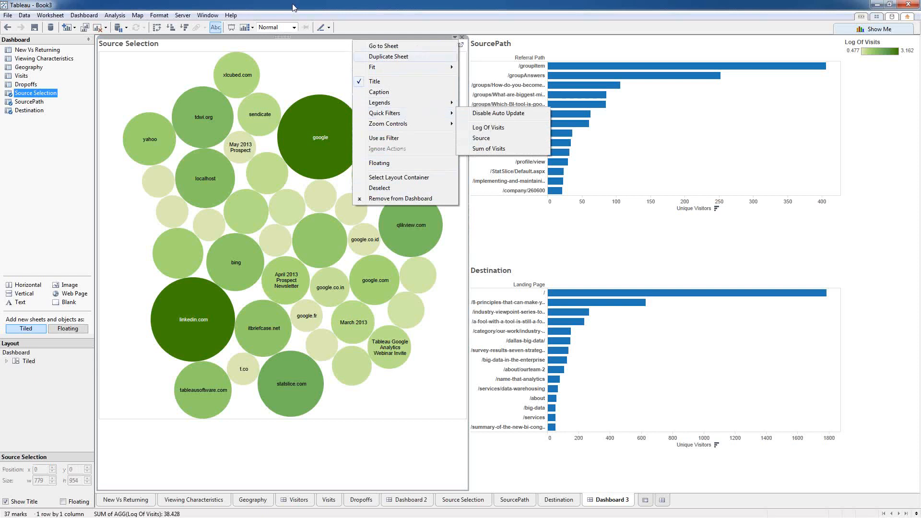
pyautogui.click(290, 28)
pyautogui.click(282, 61)
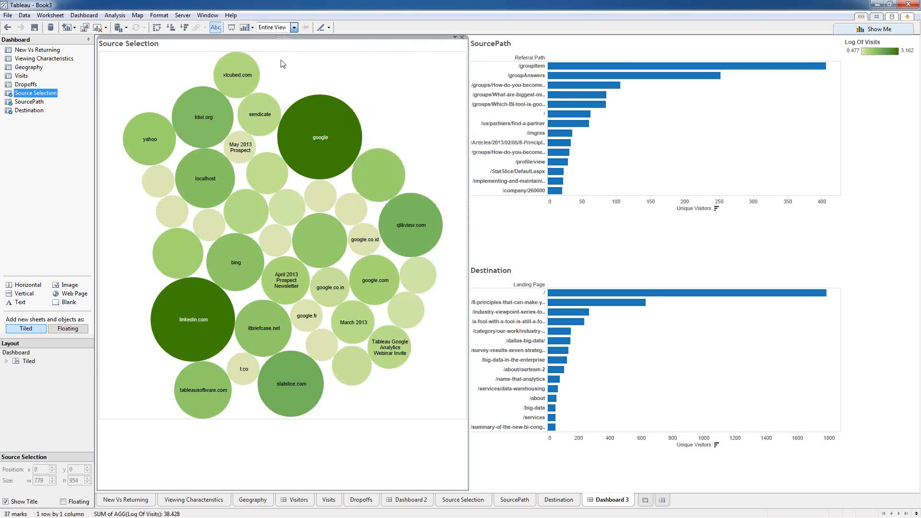
pyautogui.click(886, 98)
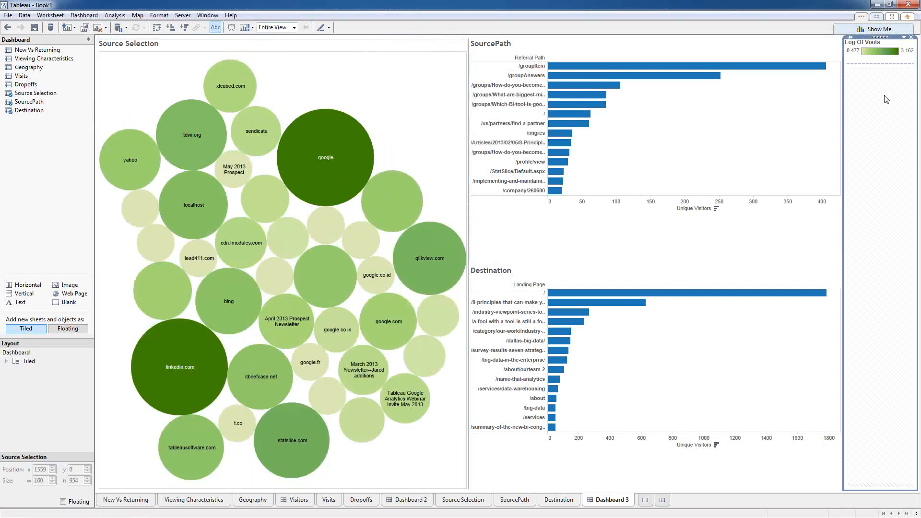
# Step: Remove the Log Of Visits legend container and confirm the deletion
pyautogui.click(911, 37)
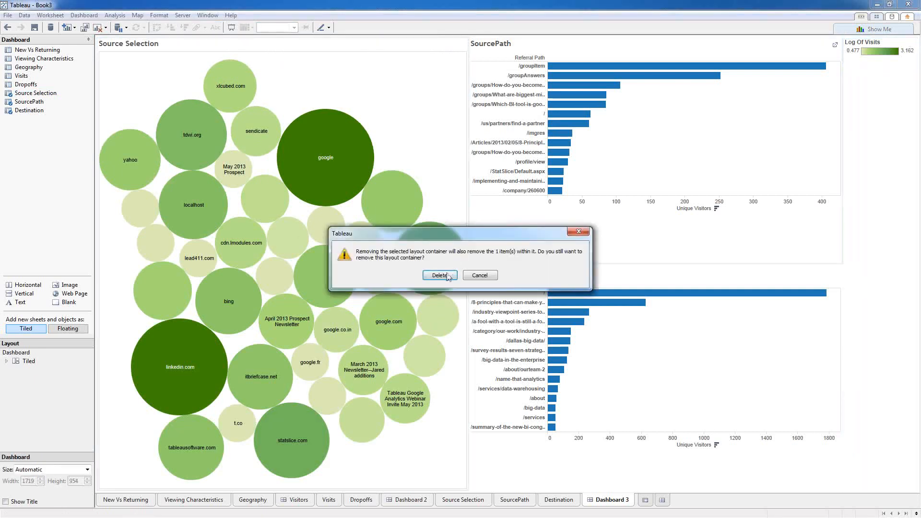
pyautogui.click(447, 275)
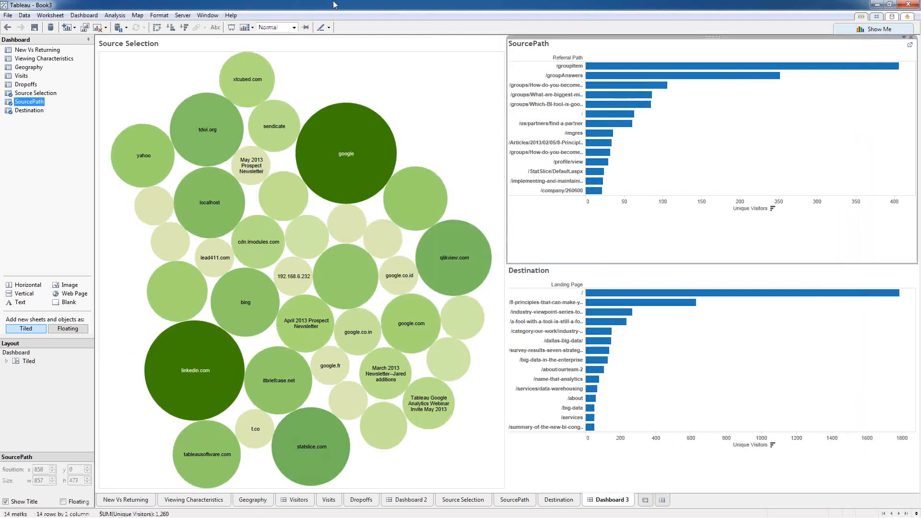
# Step: Filter to linkedin.com and widen the Destination and SourcePath labels to show full paths
pyautogui.click(447, 99)
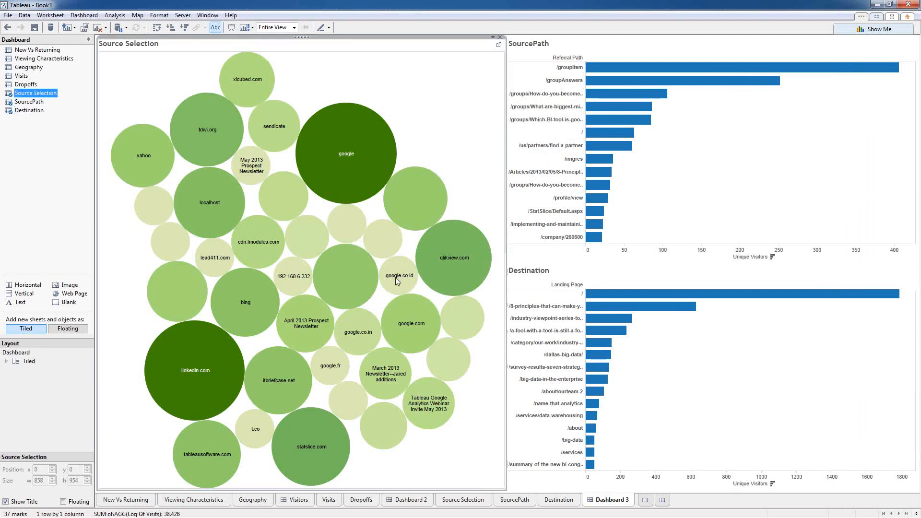
pyautogui.click(184, 368)
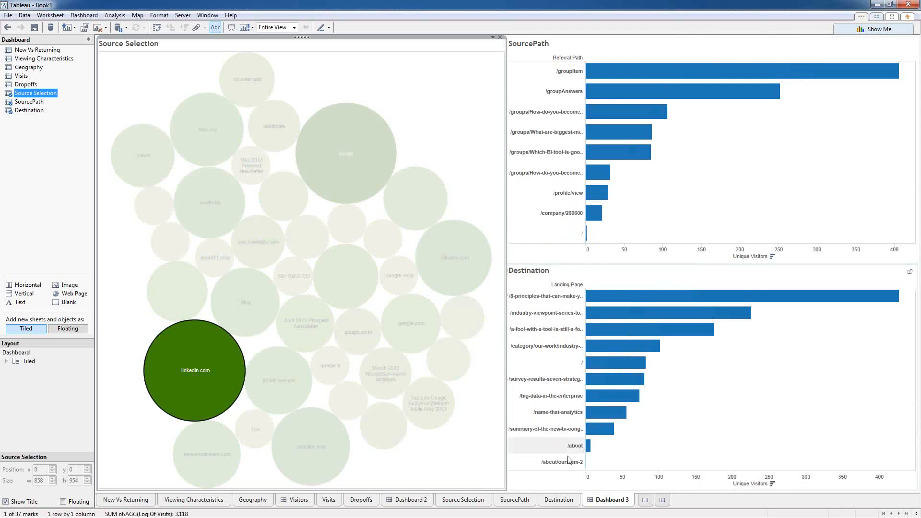
pyautogui.click(585, 304)
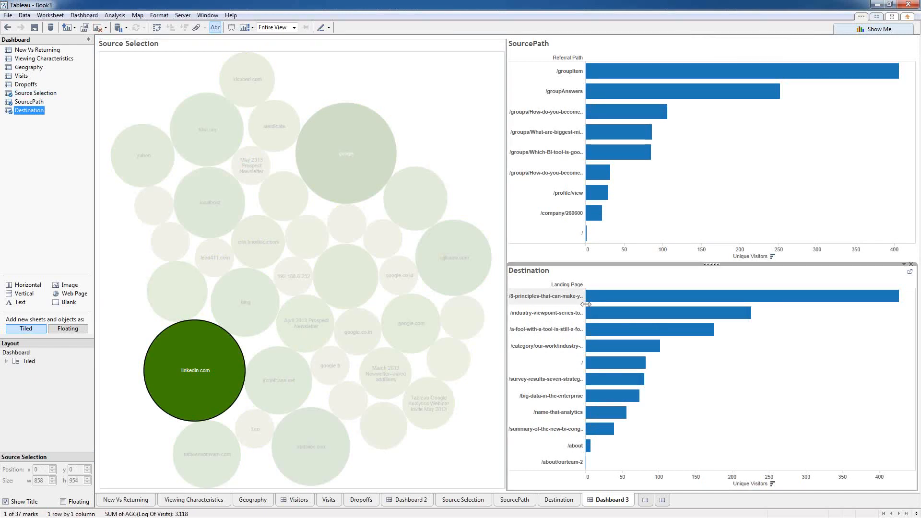
pyautogui.moveTo(586, 304); pyautogui.dragTo(684, 304)
pyautogui.click(633, 155)
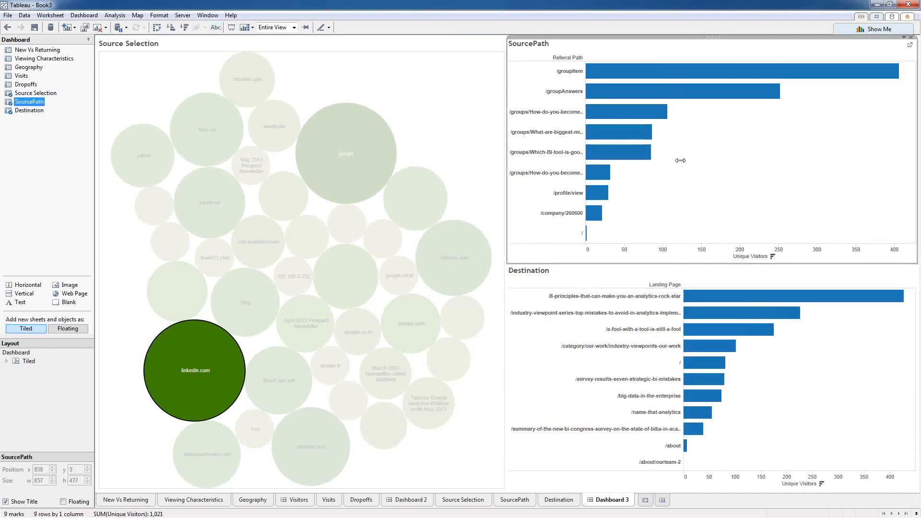
pyautogui.moveTo(680, 161); pyautogui.dragTo(681, 160)
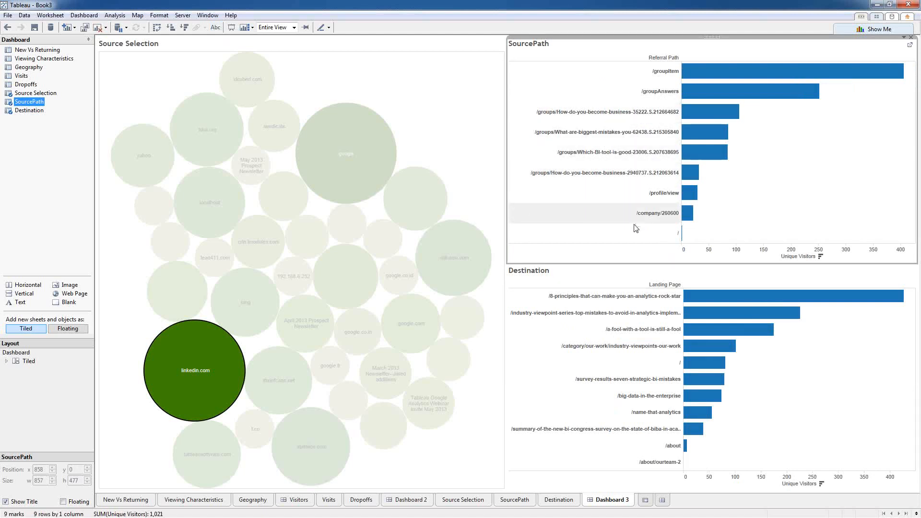
# Step: Clear the linkedin.com bubble selection so all sources show, then go to Visitors
pyautogui.moveTo(172, 384)
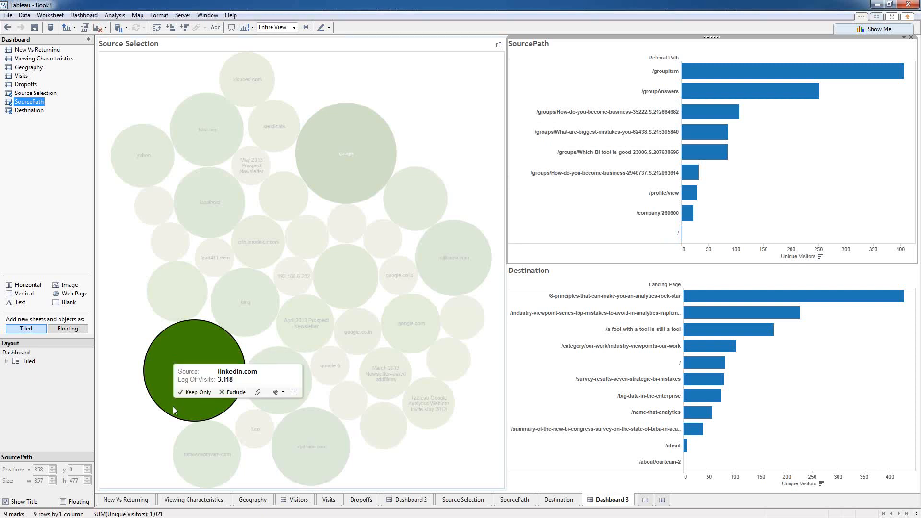
pyautogui.click(174, 411)
pyautogui.click(174, 411)
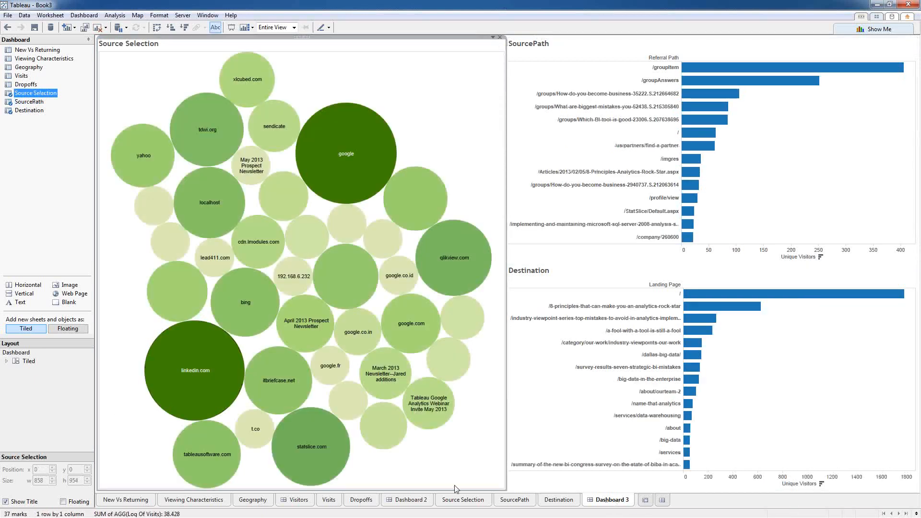
pyautogui.click(299, 503)
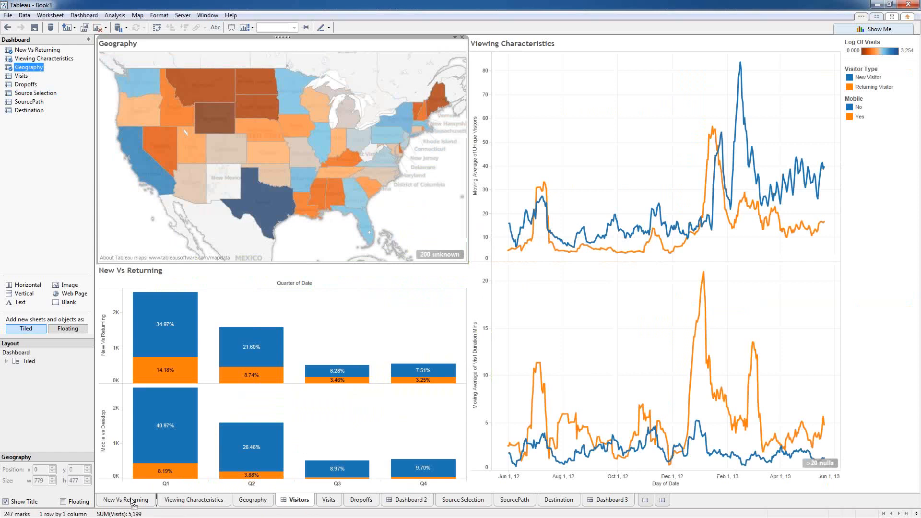
# Step: Reorder the tabs so Visitors, Dashboard 2 and Dashboard 3 come first
pyautogui.moveTo(105, 500); pyautogui.dragTo(106, 500)
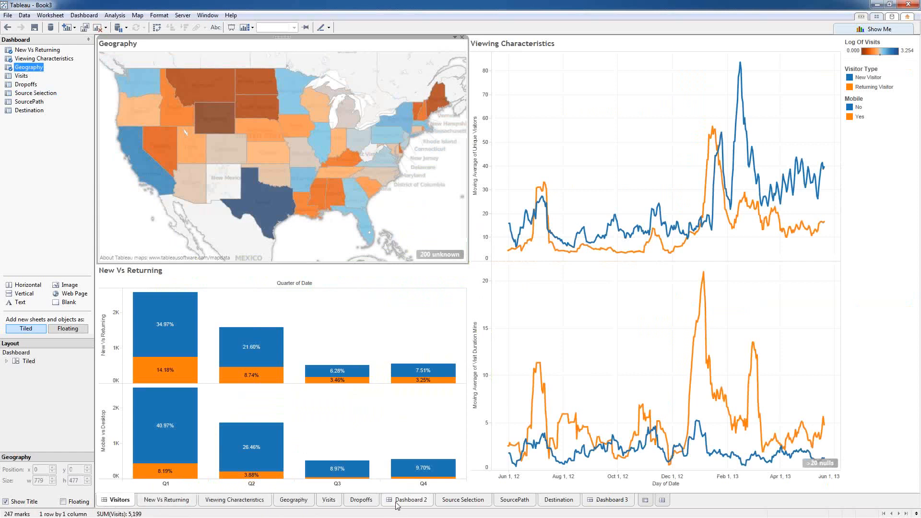
pyautogui.click(396, 502)
pyautogui.moveTo(127, 500); pyautogui.dragTo(133, 501)
pyautogui.moveTo(601, 503); pyautogui.dragTo(596, 503)
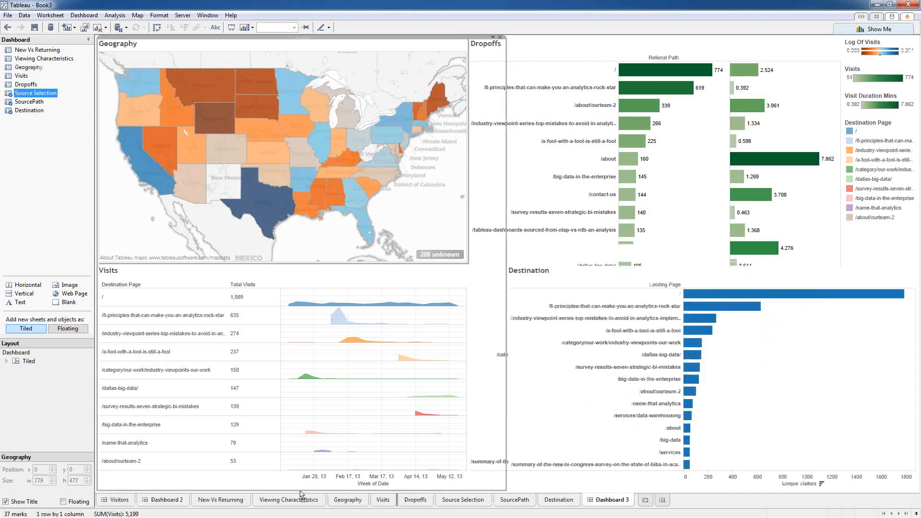
pyautogui.moveTo(300, 494); pyautogui.dragTo(190, 501)
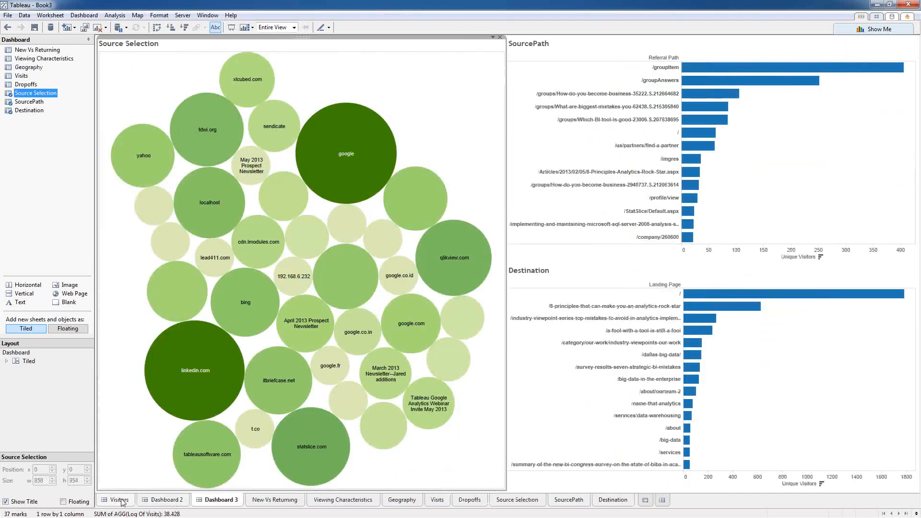
# Step: Test the Texas filter on Visitors and Dashboard 2, clear it, and return to Dashboard 3
pyautogui.click(122, 501)
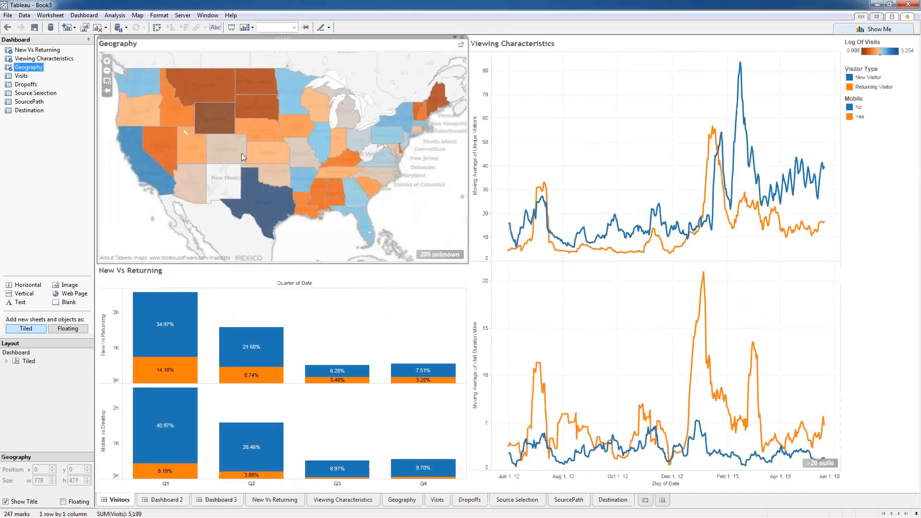
pyautogui.click(269, 210)
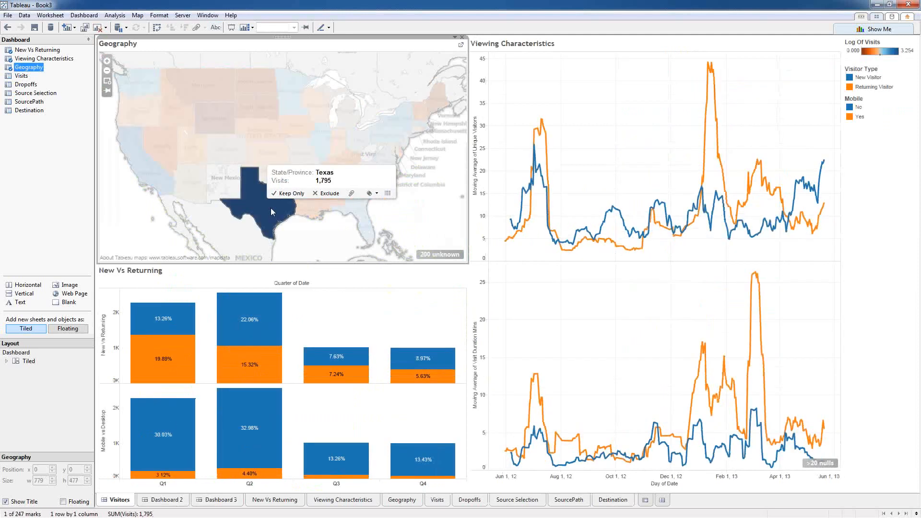
pyautogui.click(163, 499)
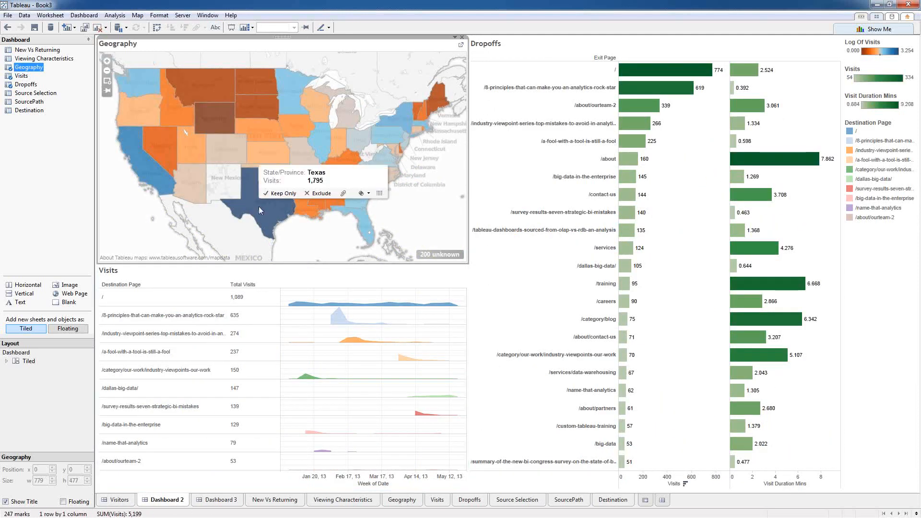
pyautogui.click(259, 209)
pyautogui.click(258, 206)
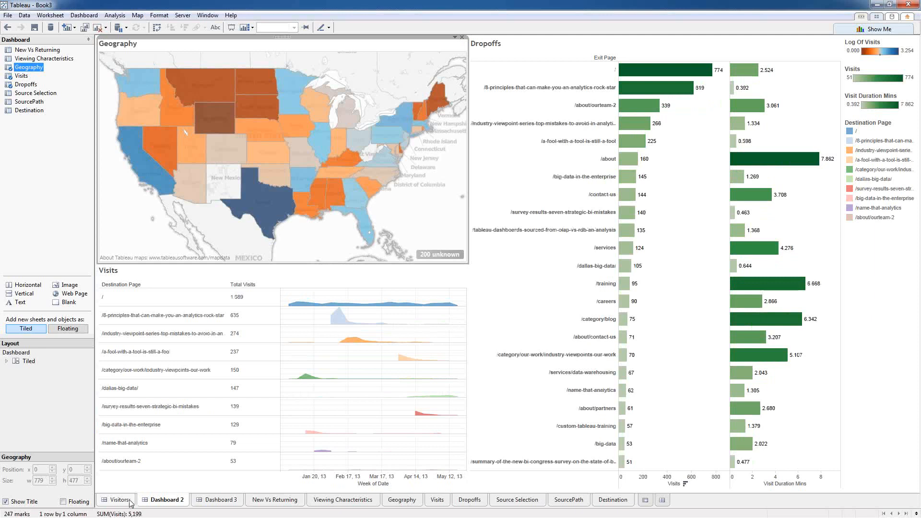
pyautogui.click(216, 501)
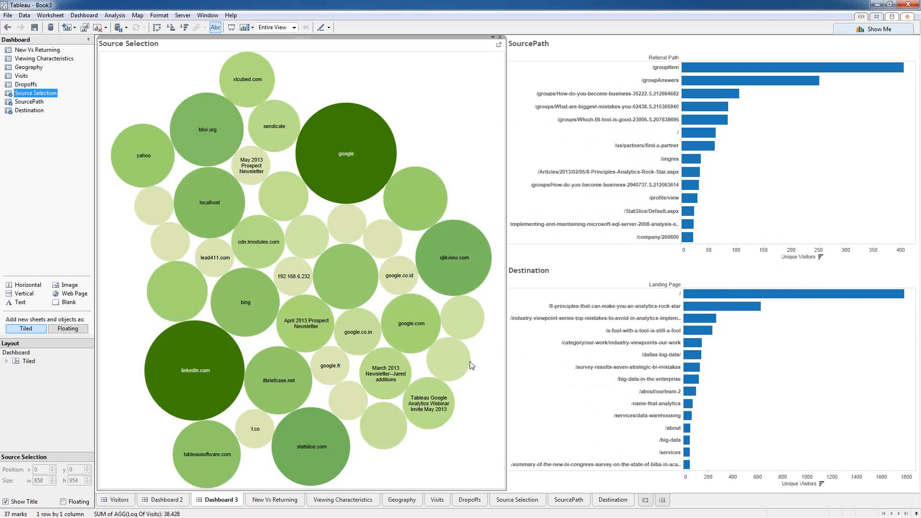
pyautogui.moveTo(468, 363)
# Step: Create a new sheet on Google Analytics 1 with a SUM(Visits) filter of at least 2
pyautogui.click(645, 500)
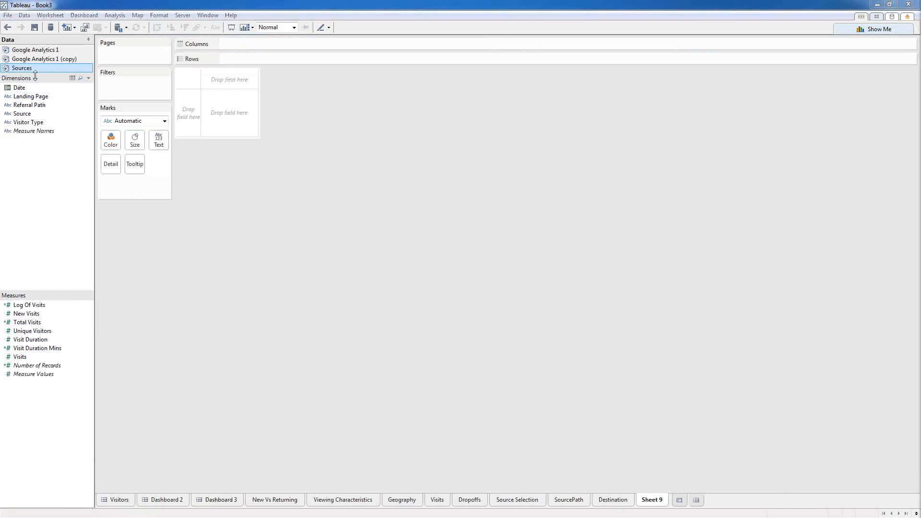
pyautogui.click(43, 51)
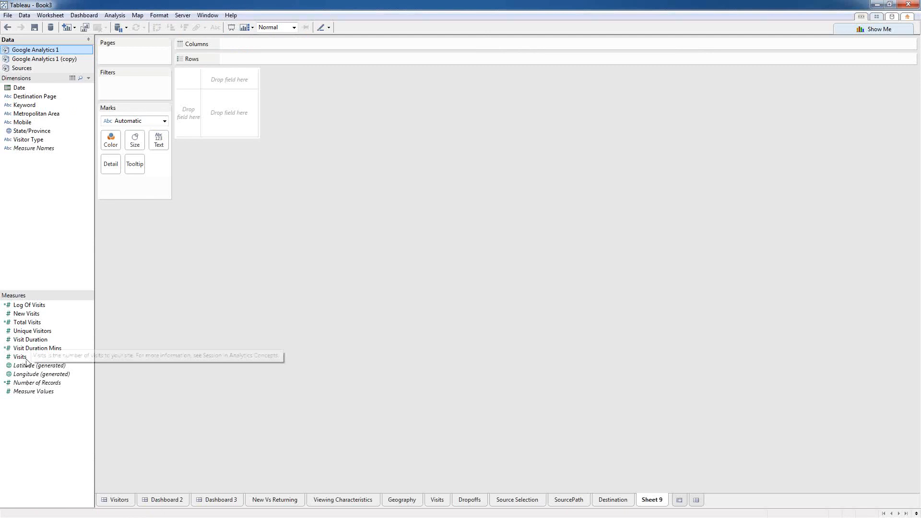
pyautogui.moveTo(26, 361); pyautogui.dragTo(120, 84)
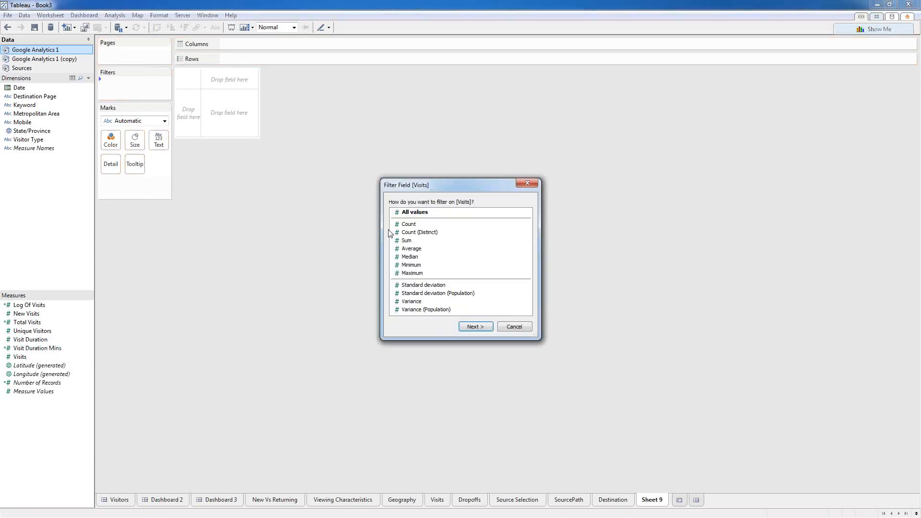
pyautogui.press('Return')
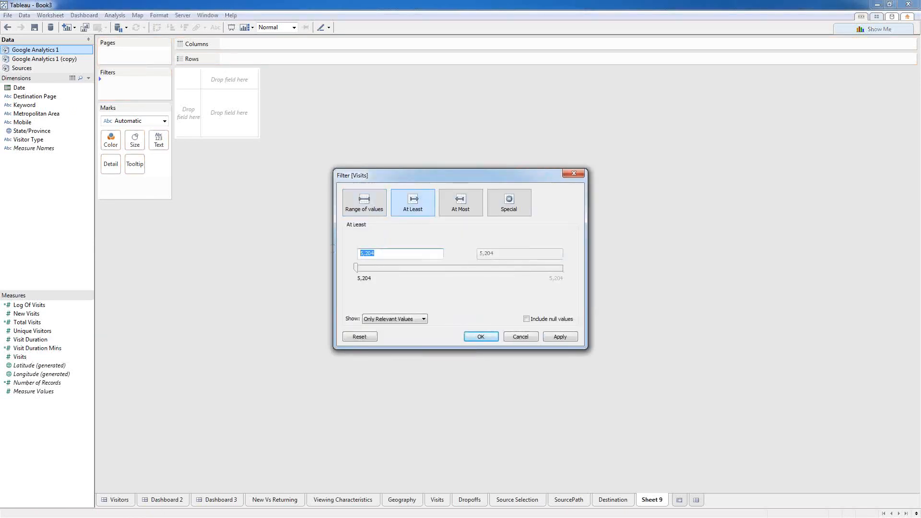
pyautogui.write('2')
pyautogui.click(481, 335)
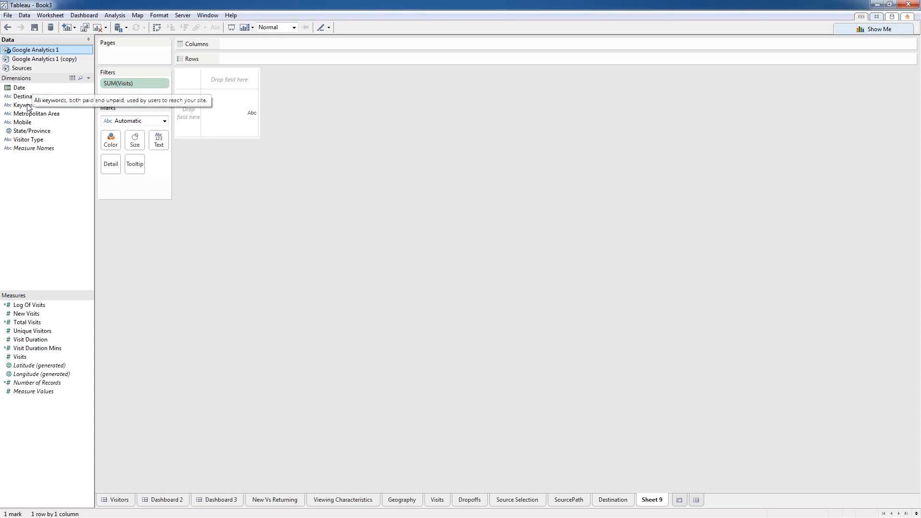
# Step: Colour and label by Keyword, size by Visits, and set the mark type to Text
pyautogui.moveTo(31, 107); pyautogui.dragTo(107, 138)
pyautogui.moveTo(29, 105); pyautogui.dragTo(157, 142)
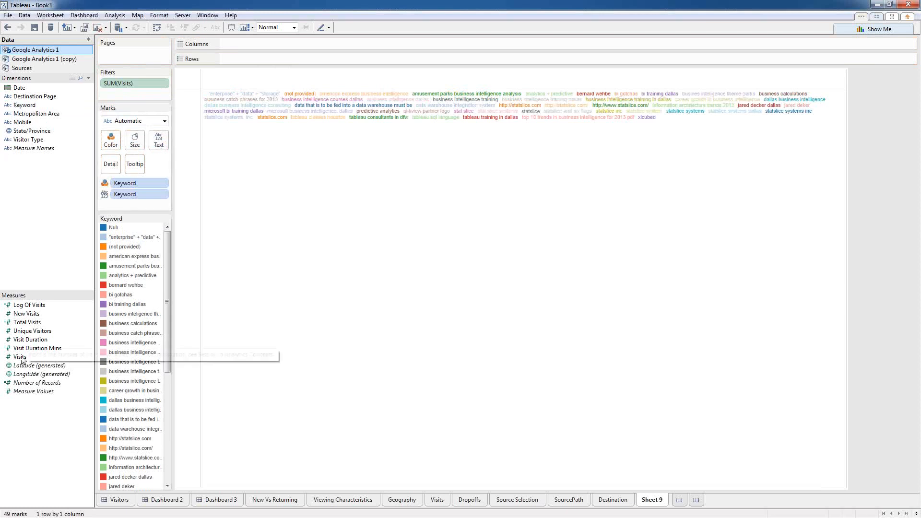
pyautogui.moveTo(21, 356); pyautogui.dragTo(135, 139)
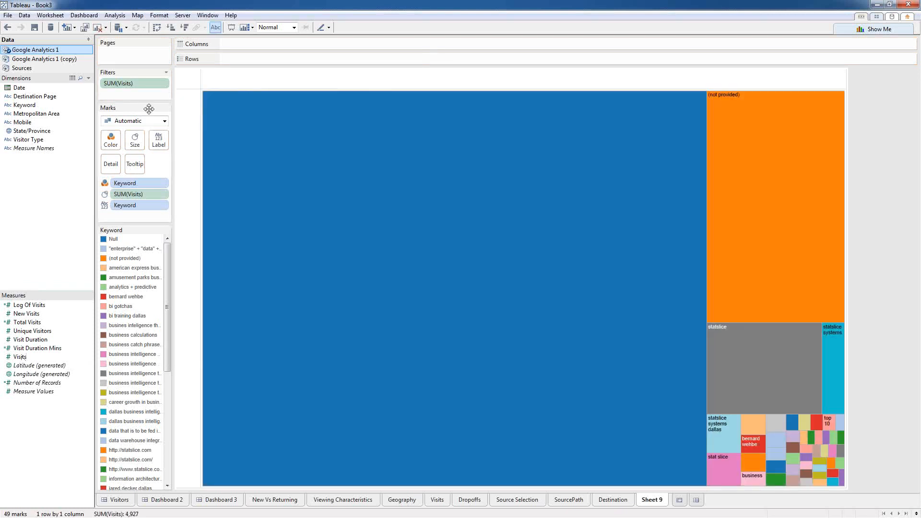
pyautogui.click(163, 121)
pyautogui.click(125, 199)
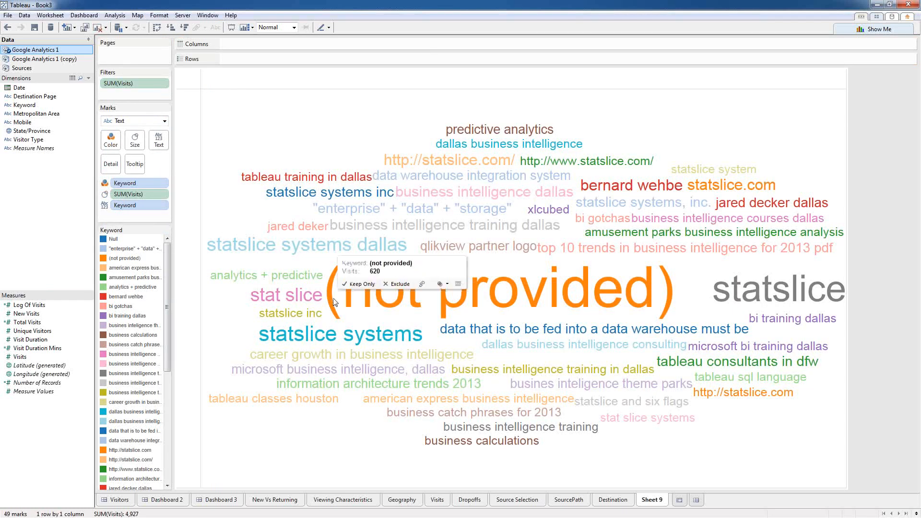
# Step: Exclude the (not provided) keyword and size the words by Log Of Visits
pyautogui.rightClick(368, 300)
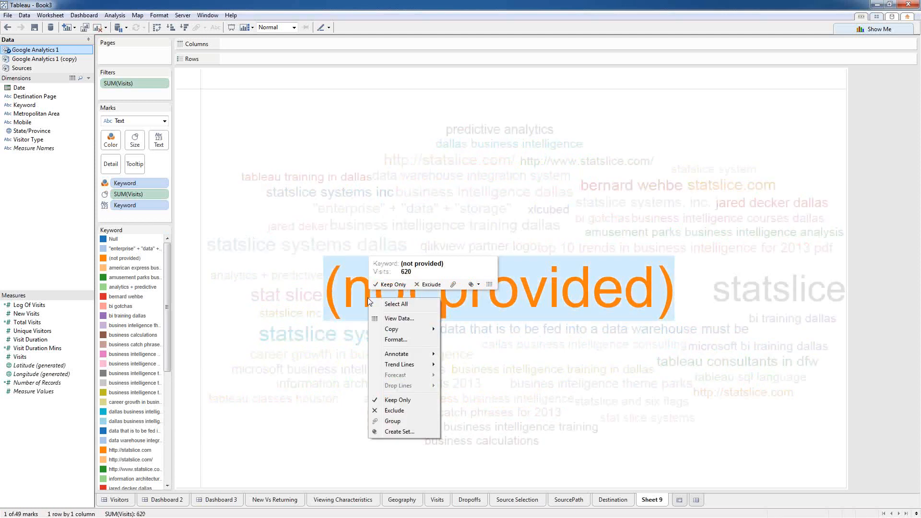
pyautogui.click(396, 412)
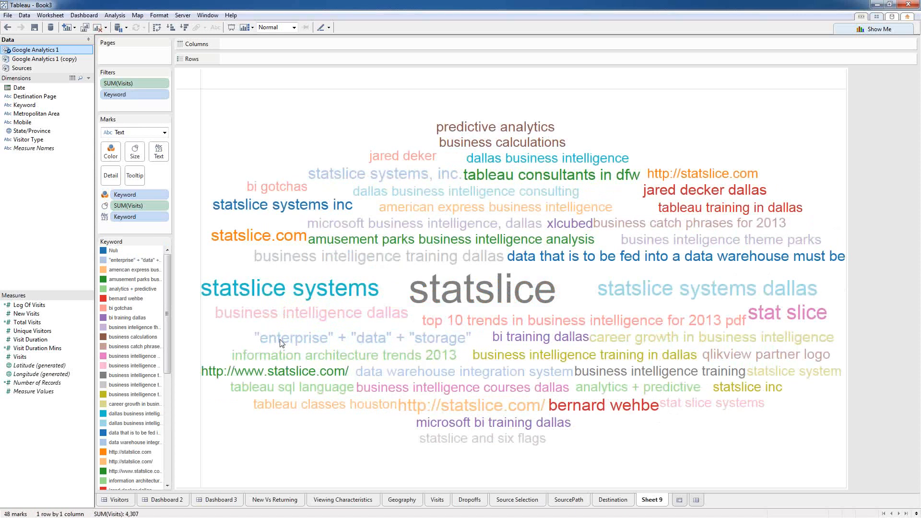
pyautogui.moveTo(29, 305); pyautogui.dragTo(140, 205)
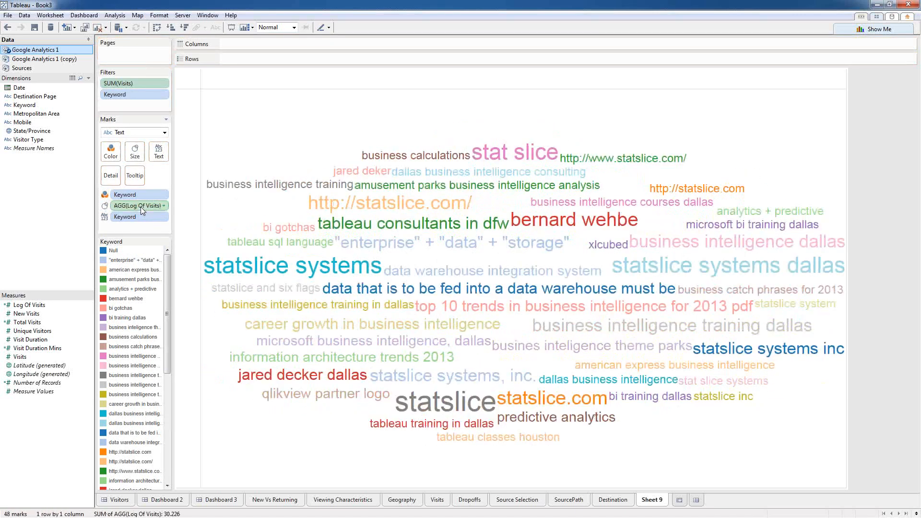
pyautogui.moveTo(324, 271)
pyautogui.moveTo(647, 329)
# Step: Advance the PowerPoint slideshow from Webinar Overview to the closing Thank You slide
pyautogui.click(126, 499)
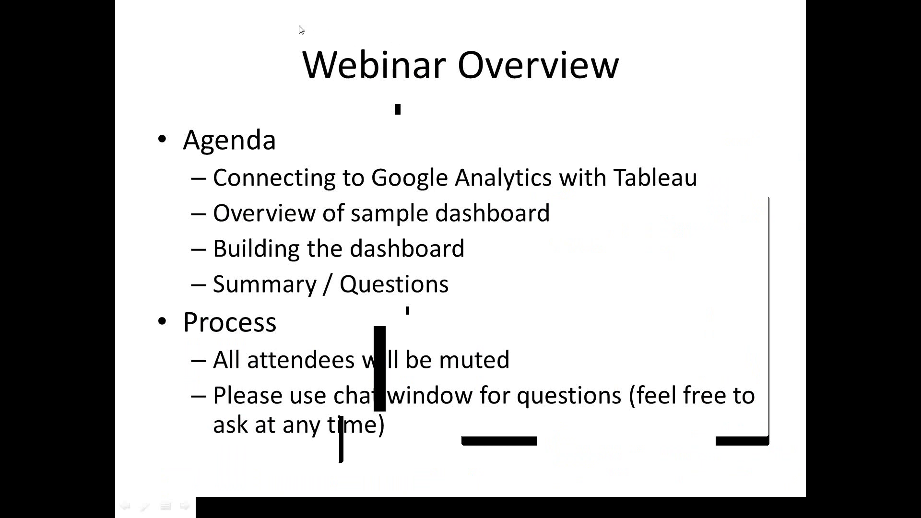
pyautogui.click(451, 228)
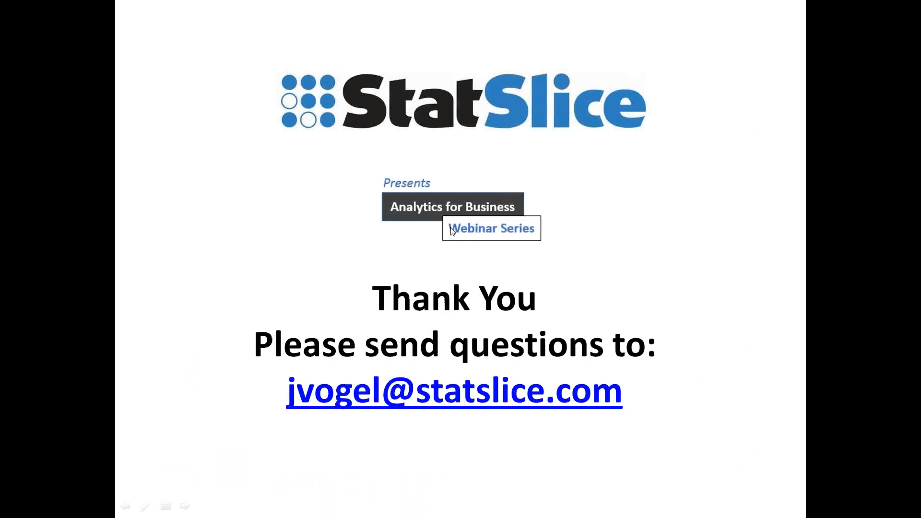